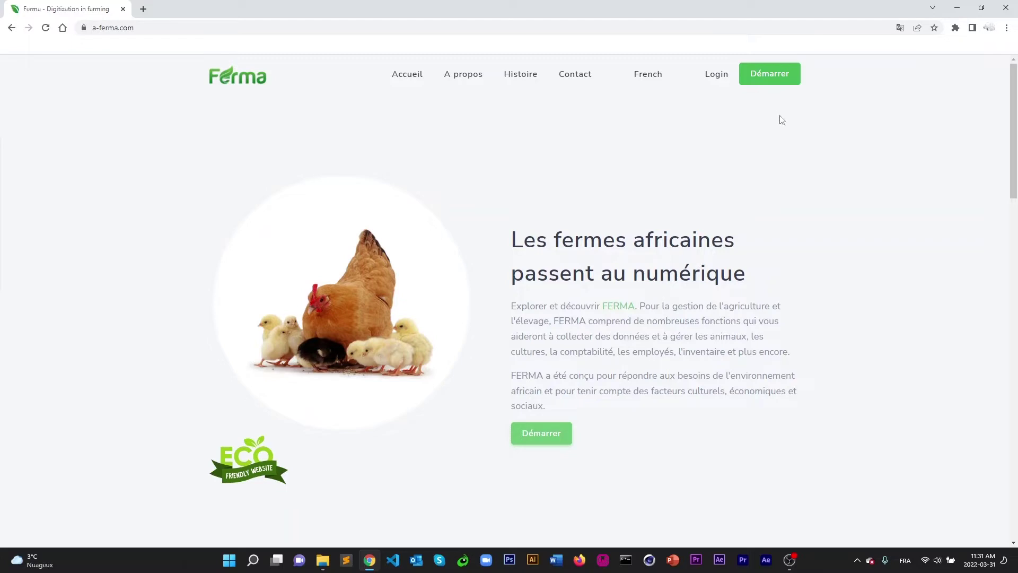
Open the sign-up form and set the phone country code to +226-Burkina Faso.
{"action": "left_click", "coordinate": [768, 73]}
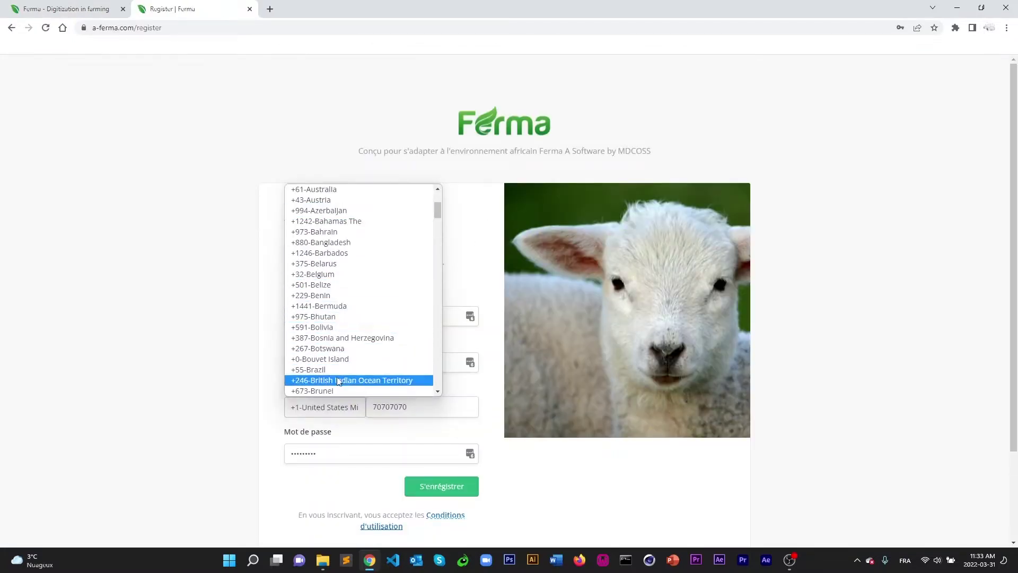
{"action": "scroll", "coordinate": [342, 379], "scroll_direction": "down", "scroll_amount": 3}
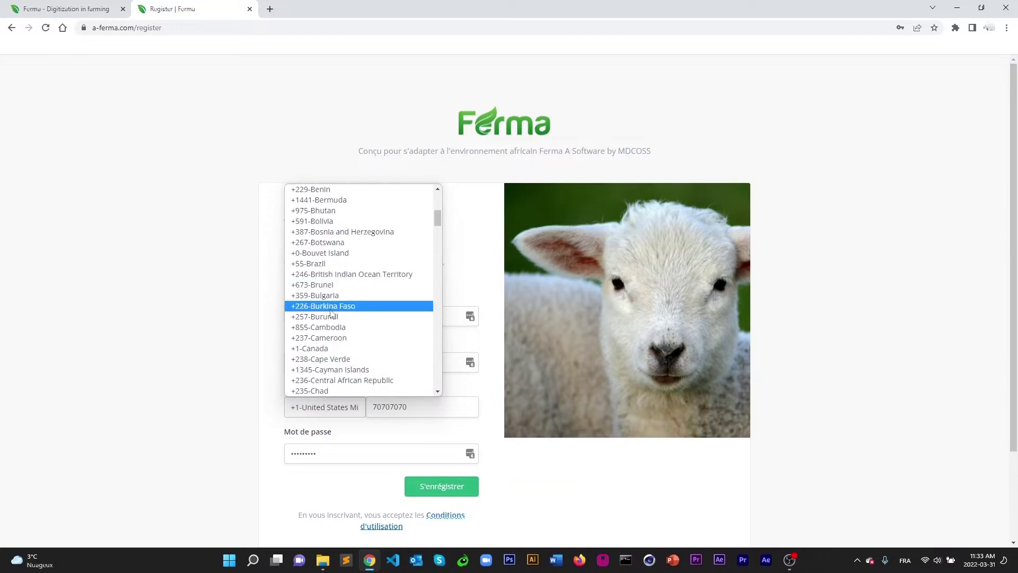
{"action": "left_click", "coordinate": [342, 302]}
Replace the username and password with new values and submit the registration.
{"action": "double_click", "coordinate": [298, 316]}
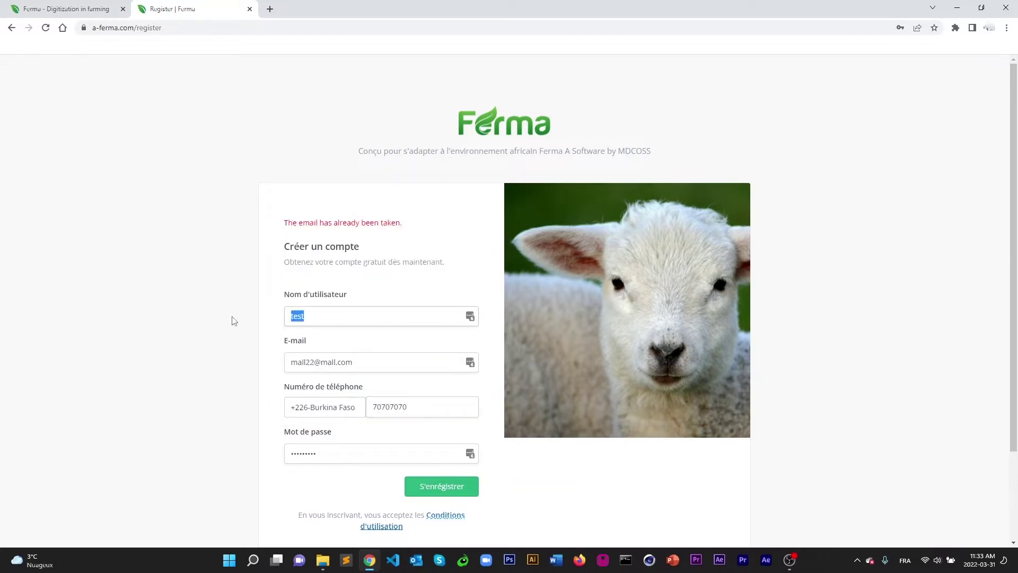
{"action": "type", "text": "champion"}
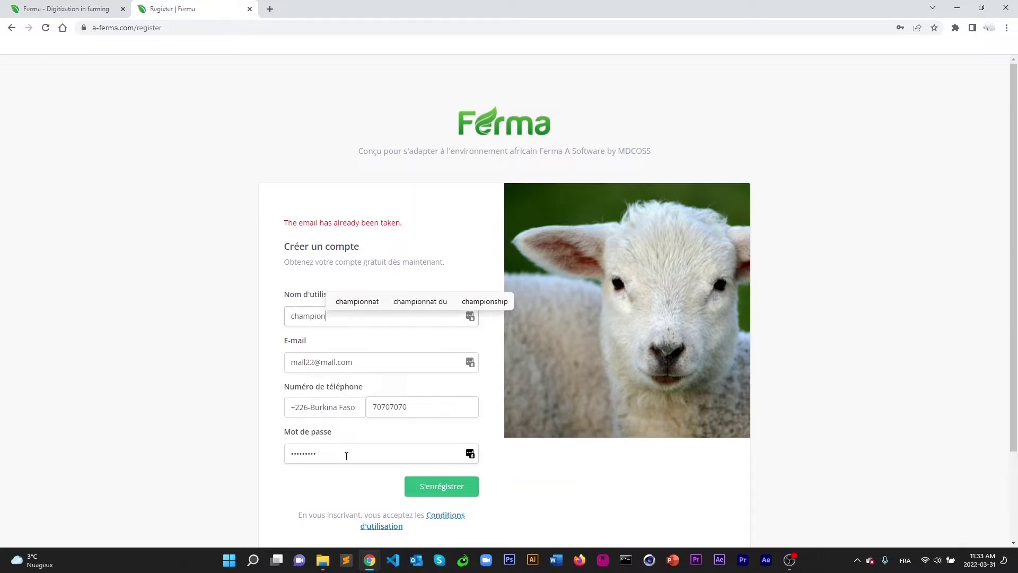
{"action": "left_click_drag", "start_coordinate": [345, 453], "coordinate": [262, 466]}
{"action": "type", "text": "p"}
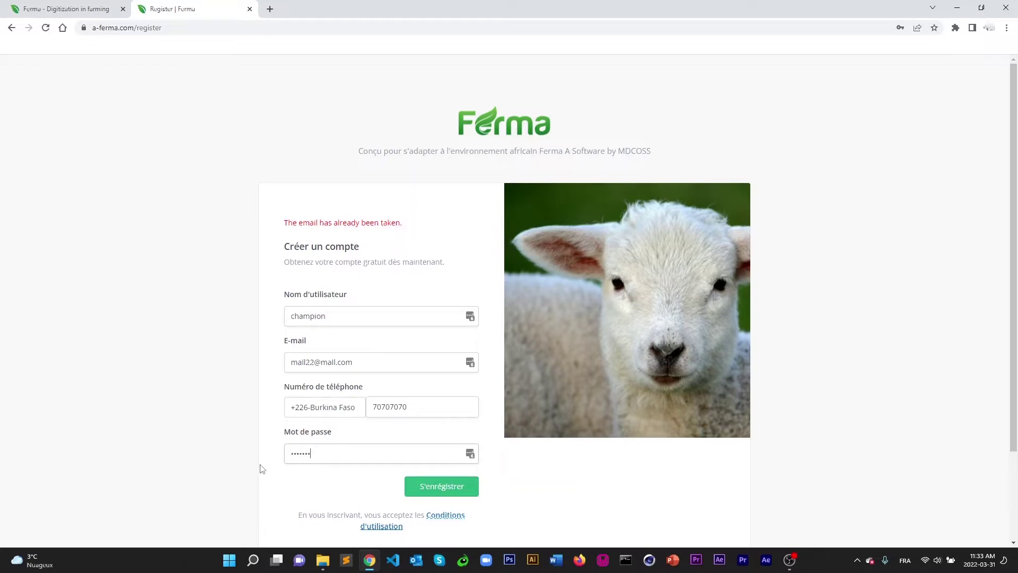
{"action": "left_click", "coordinate": [438, 488]}
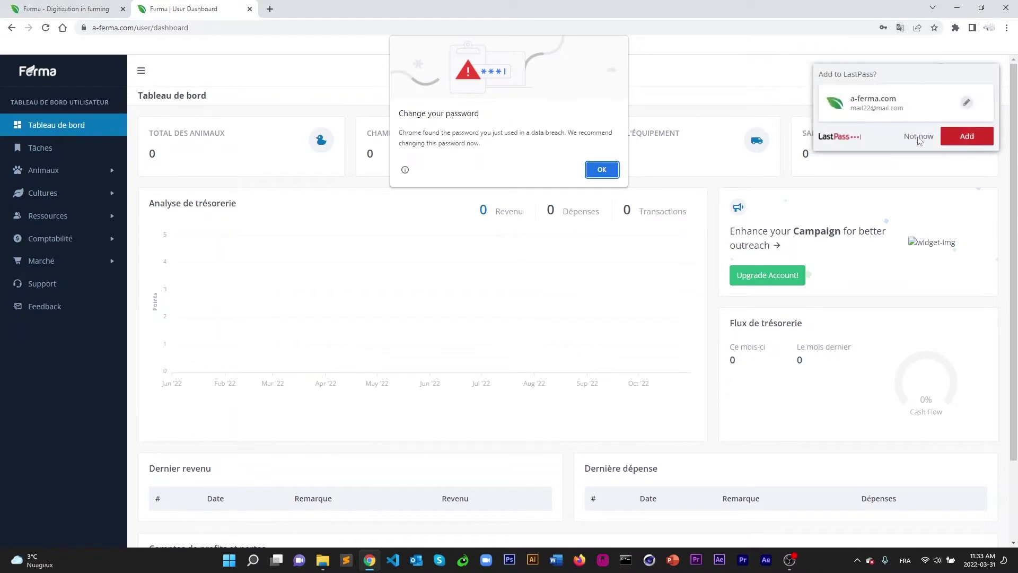
Dismiss Chrome's password breach warning and decline saving the password.
{"action": "left_click", "coordinate": [604, 170]}
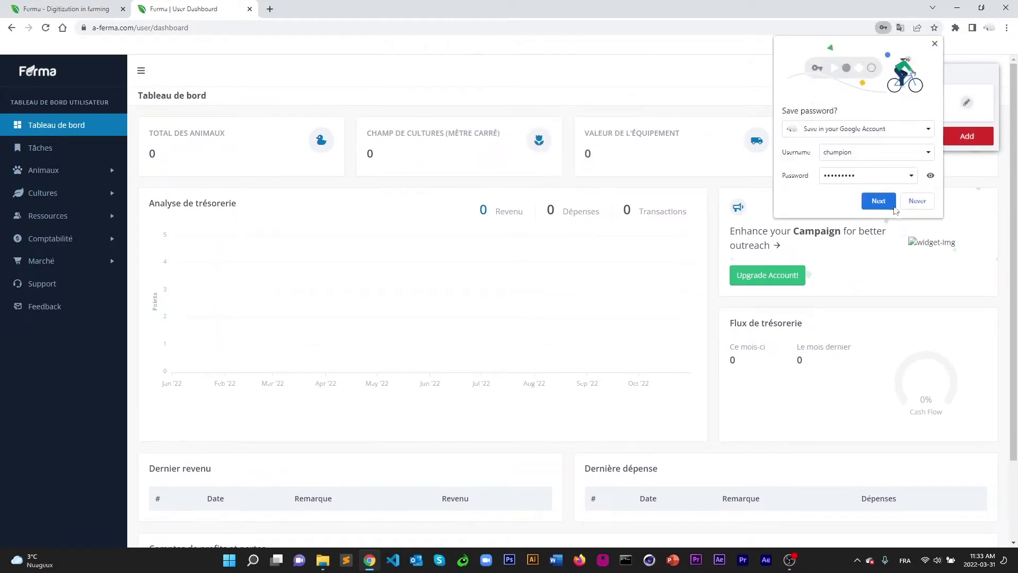
{"action": "left_click", "coordinate": [917, 201]}
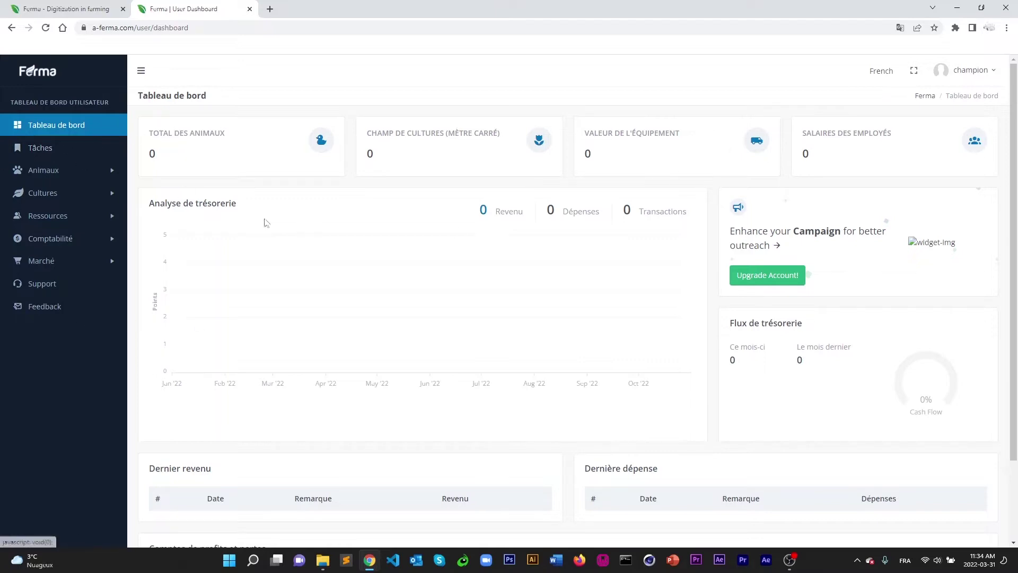
Start a new task titled 'nourrir les poules'.
{"action": "left_click", "coordinate": [40, 148]}
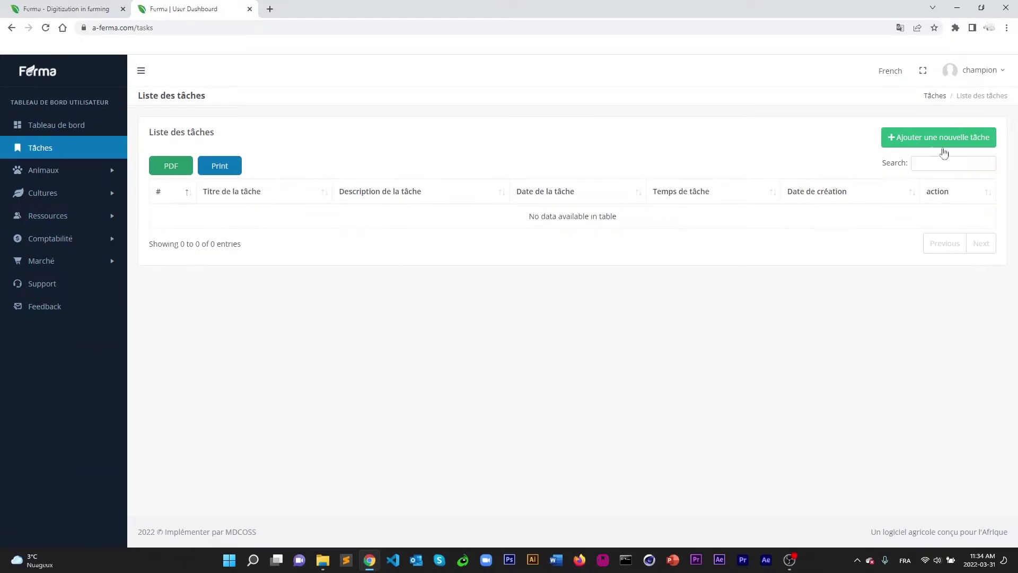
{"action": "left_click", "coordinate": [919, 137]}
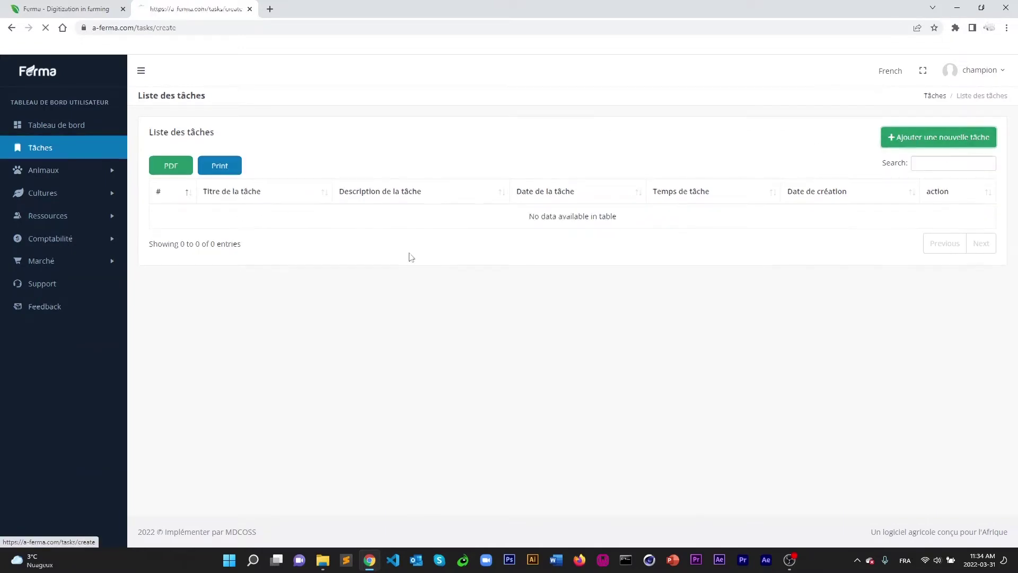
{"action": "left_click", "coordinate": [240, 168]}
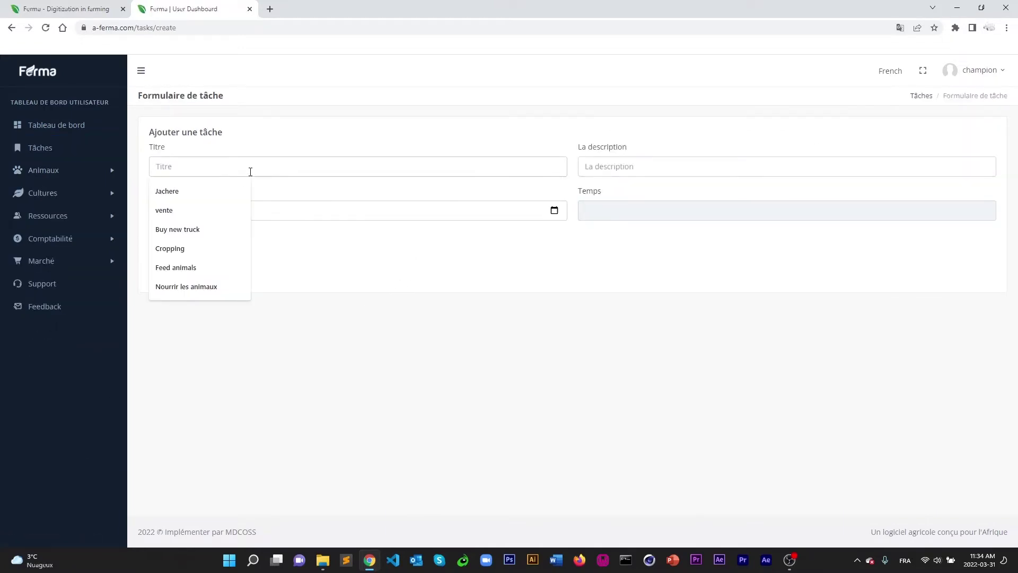
{"action": "left_click", "coordinate": [227, 166]}
{"action": "left_click", "coordinate": [233, 168]}
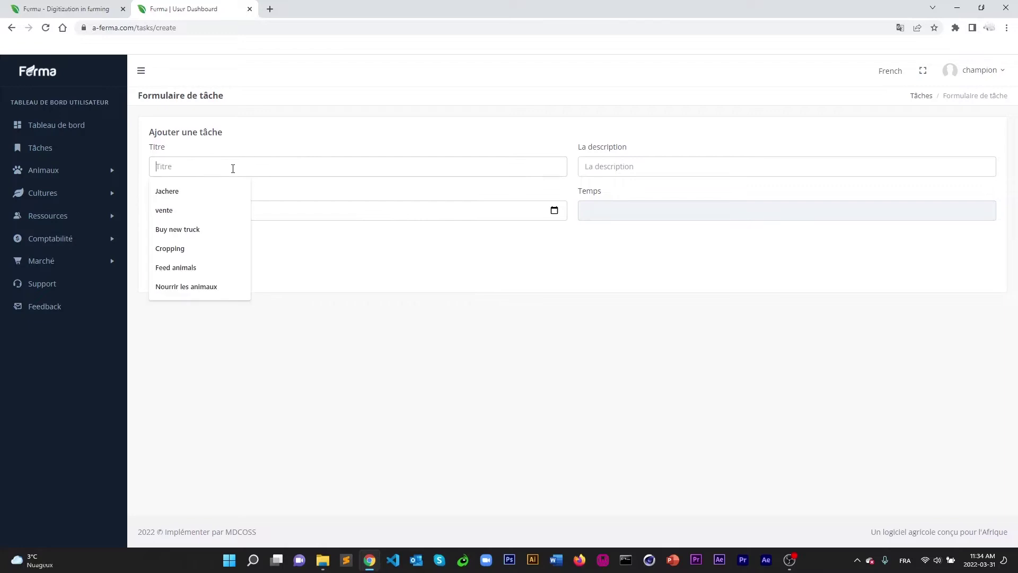
{"action": "left_click", "coordinate": [260, 142]}
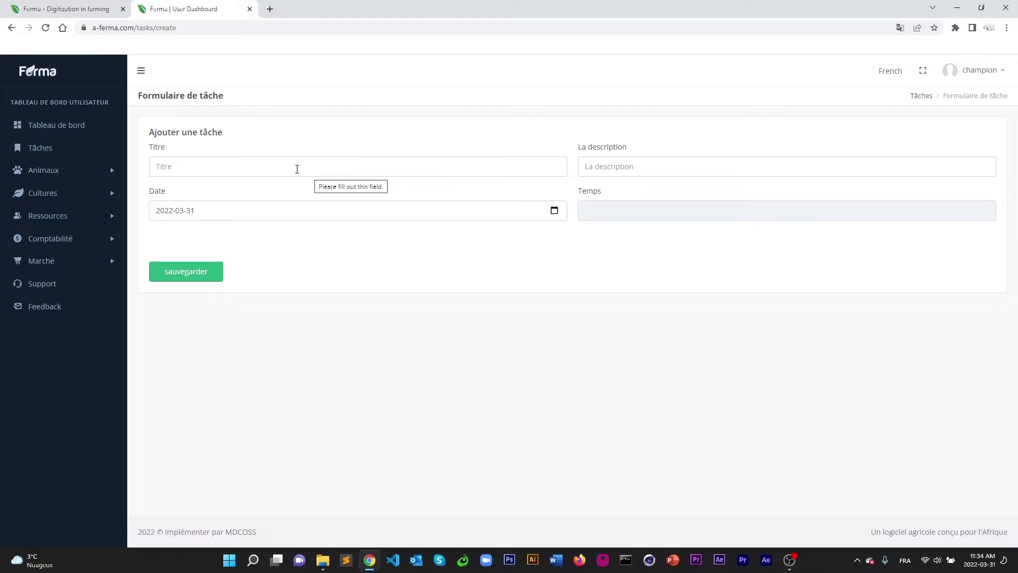
{"action": "left_click", "coordinate": [296, 169]}
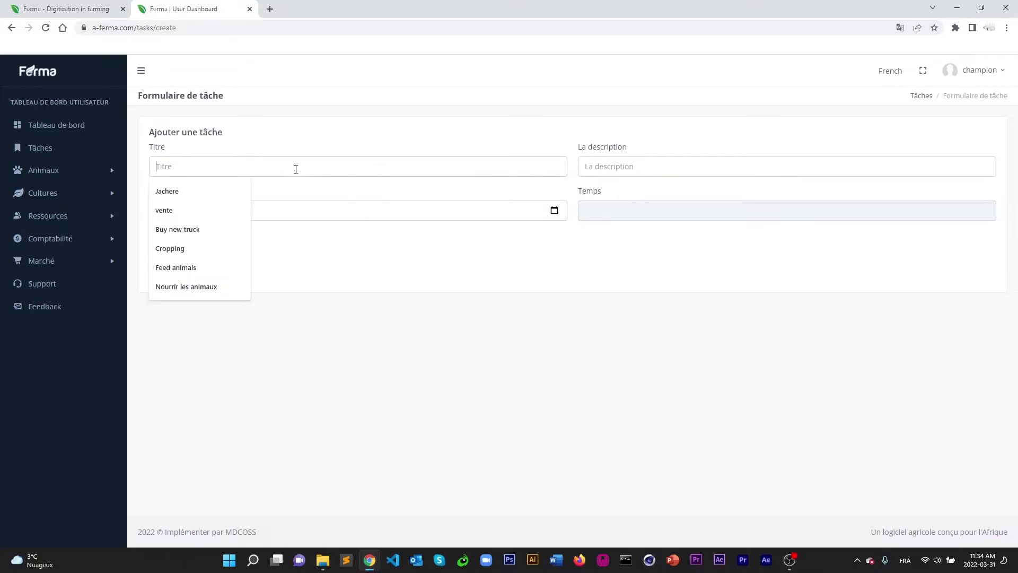
{"action": "left_click", "coordinate": [286, 143]}
{"action": "left_click", "coordinate": [258, 165]}
{"action": "type", "text": "nourri"}
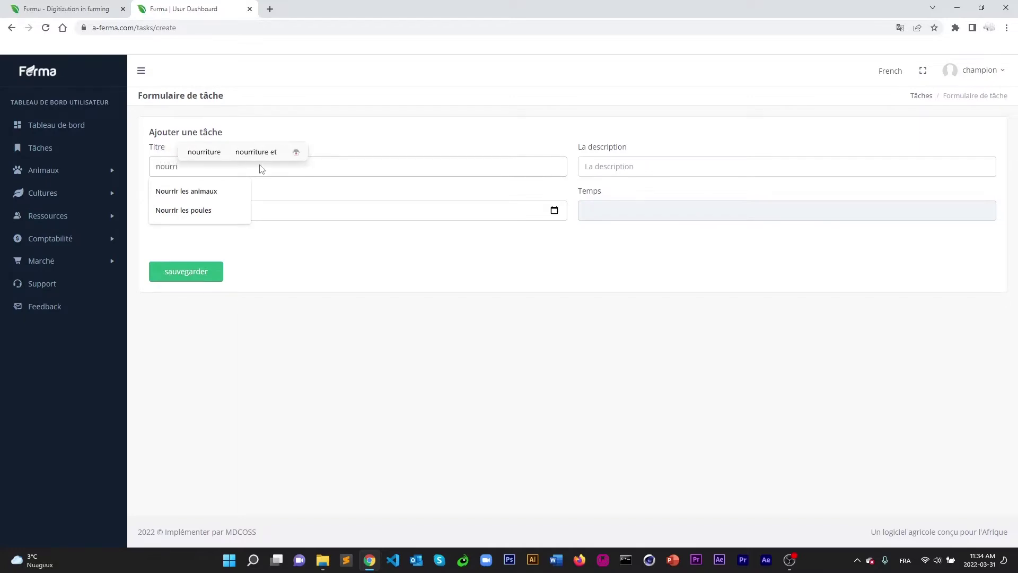
{"action": "type", "text": "r "}
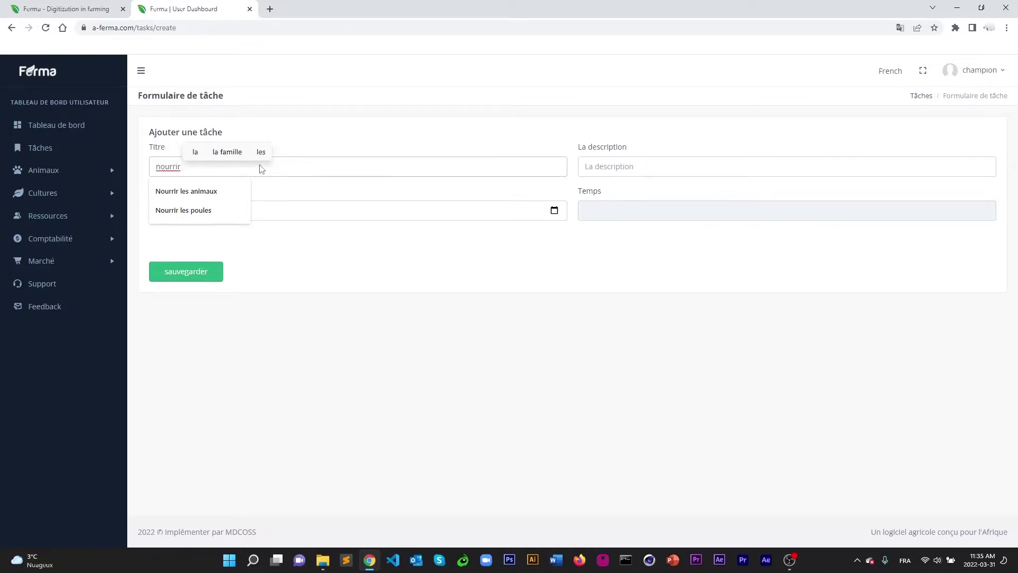
{"action": "type", "text": "les poules"}
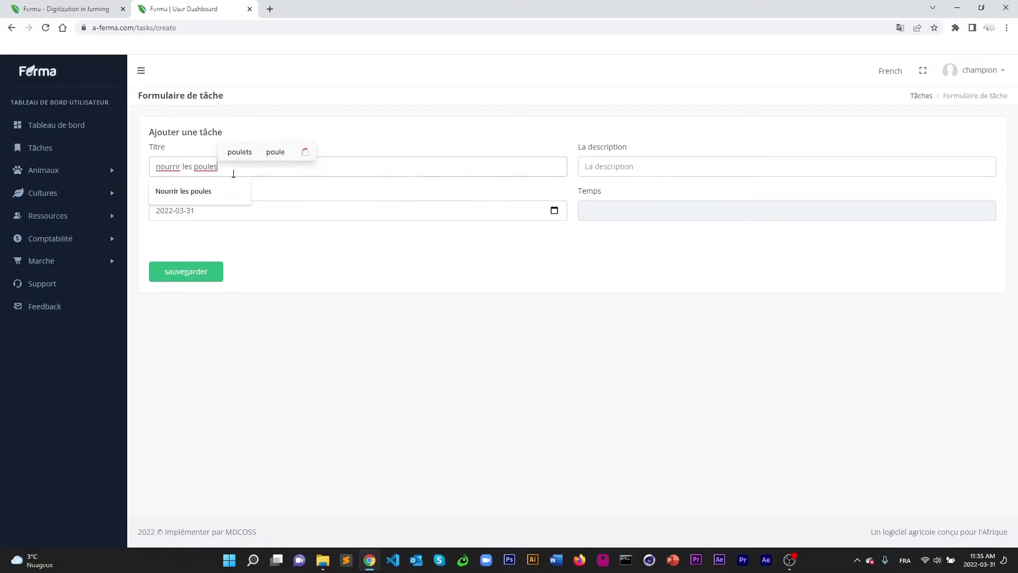
Give the task the description 'farre man' and date 2022-04-01, then try saving it.
{"action": "left_click", "coordinate": [636, 165]}
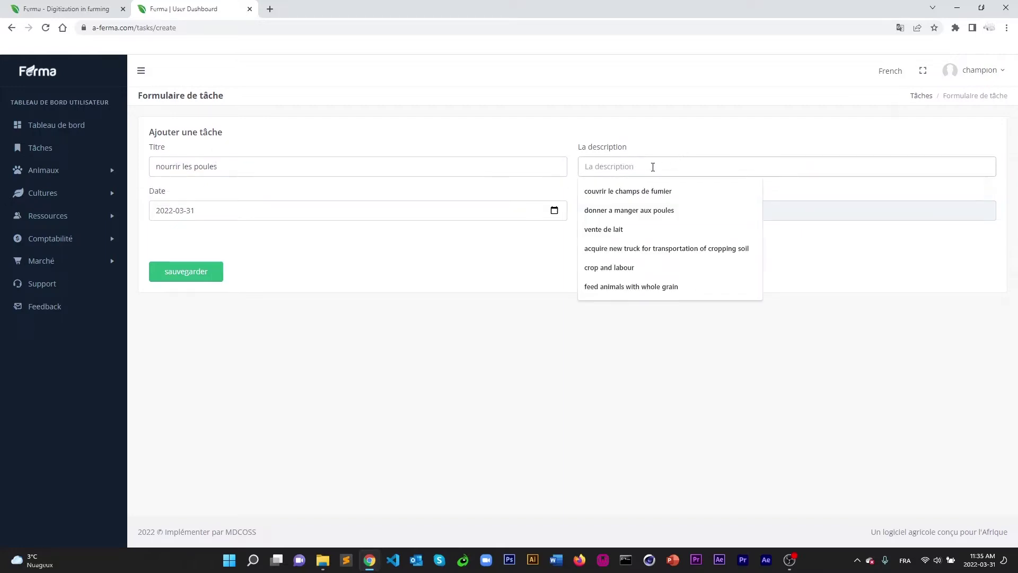
{"action": "left_click", "coordinate": [601, 164]}
{"action": "type", "text": "fa"}
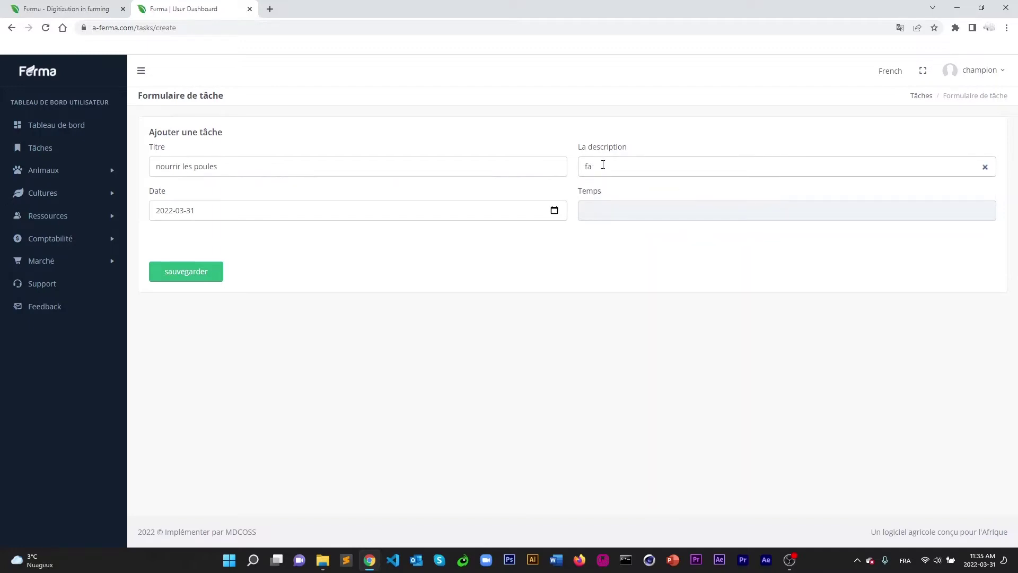
{"action": "type", "text": "rre manger les poules a la ferme de saaba"}
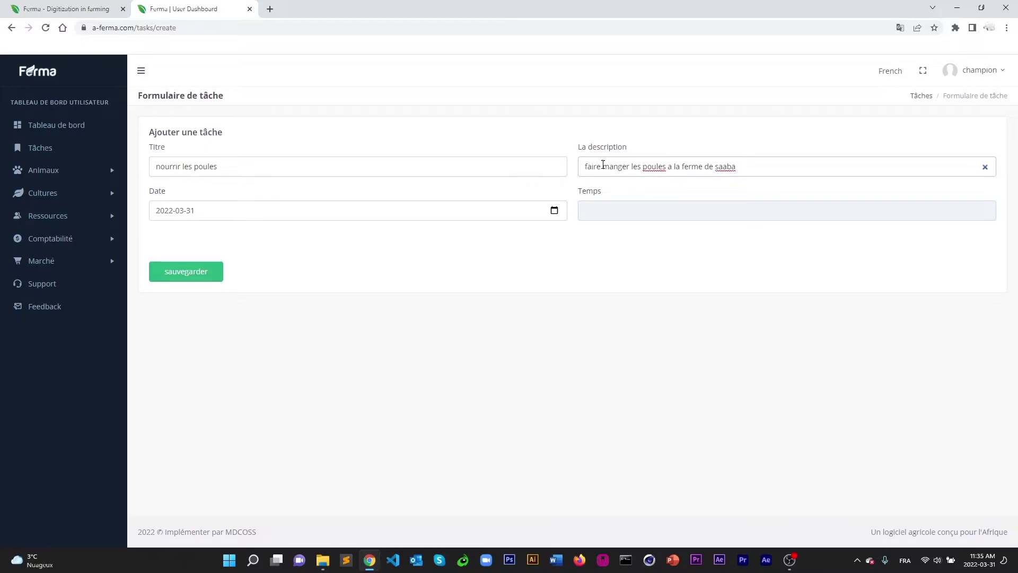
{"action": "left_click", "coordinate": [644, 264]}
{"action": "left_click", "coordinate": [611, 210]}
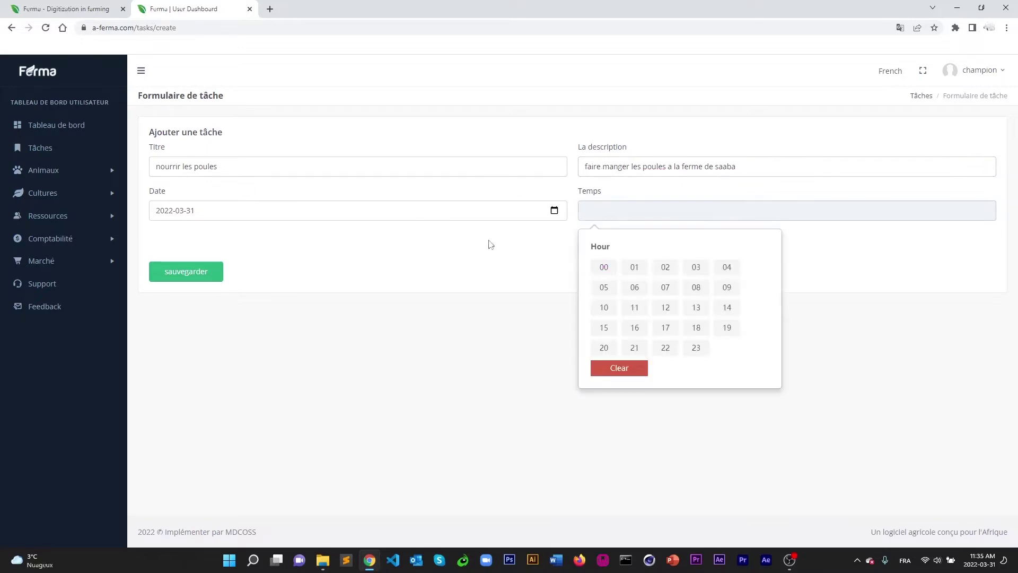
{"action": "left_click", "coordinate": [170, 212]}
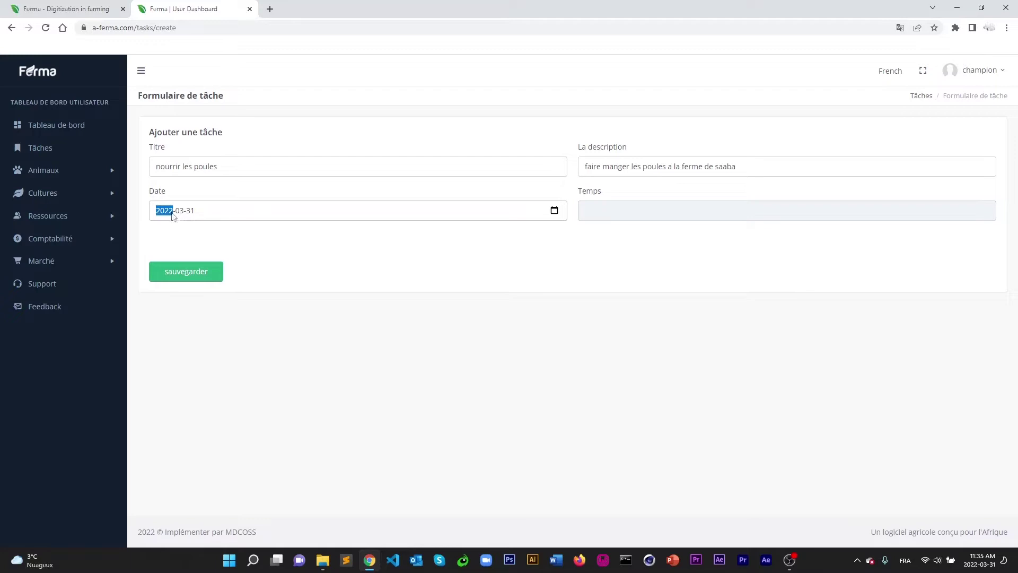
{"action": "left_click", "coordinate": [555, 212]}
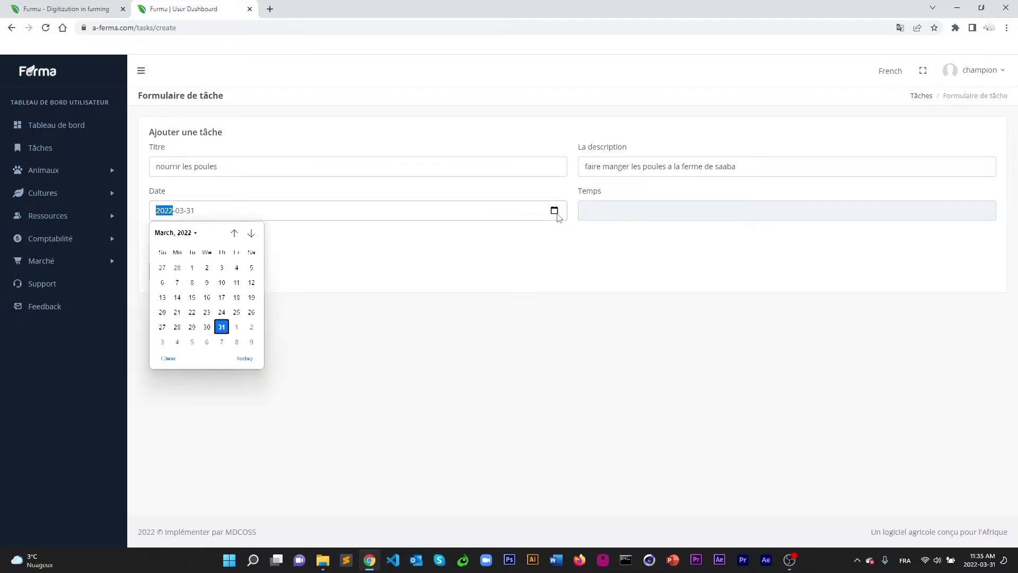
{"action": "left_click", "coordinate": [237, 326]}
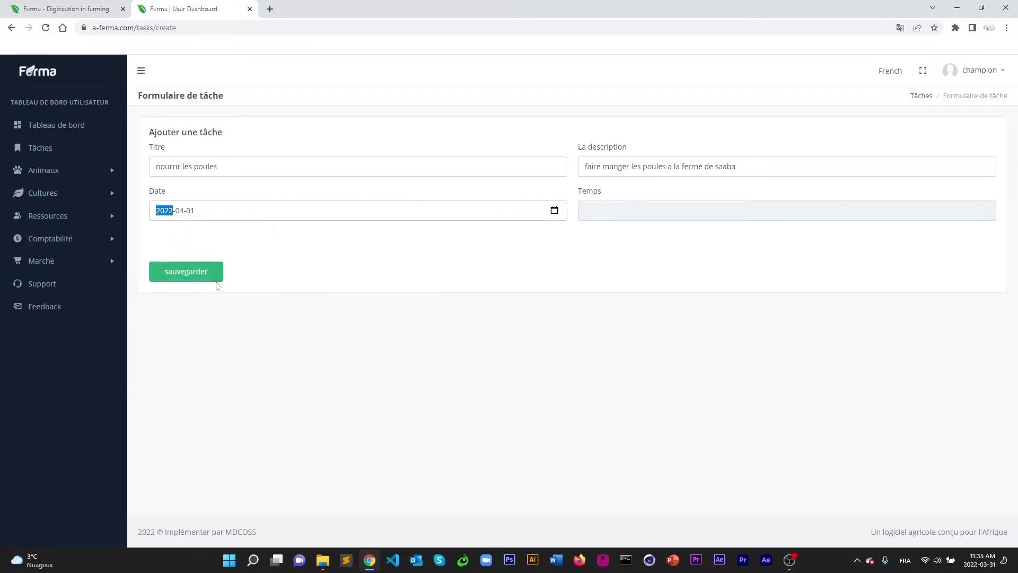
{"action": "left_click", "coordinate": [202, 273]}
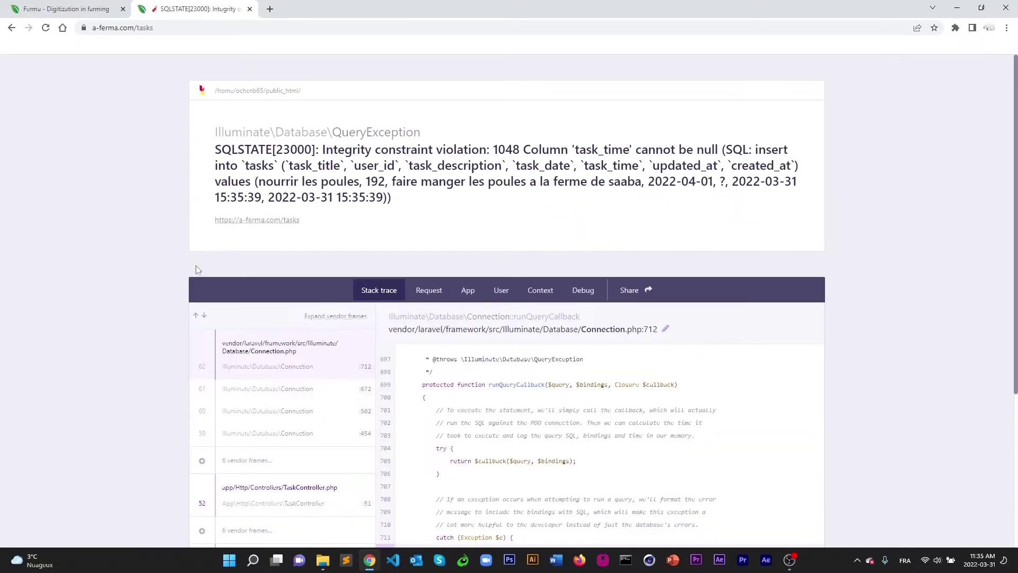
Set the task time to 12:00, save it, and return to the task list.
{"action": "left_click", "coordinate": [11, 28]}
{"action": "left_click", "coordinate": [607, 214]}
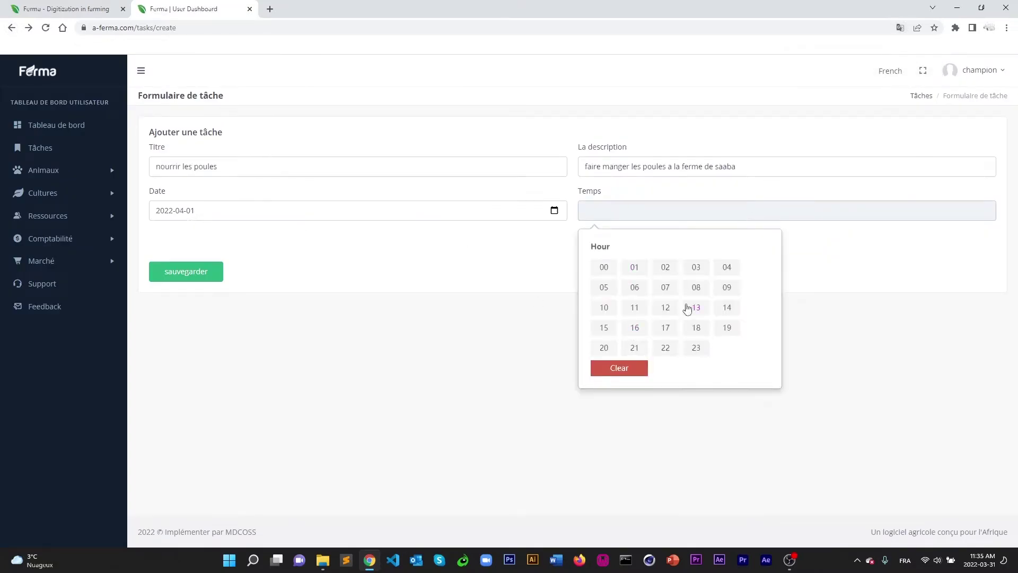
{"action": "left_click", "coordinate": [664, 310]}
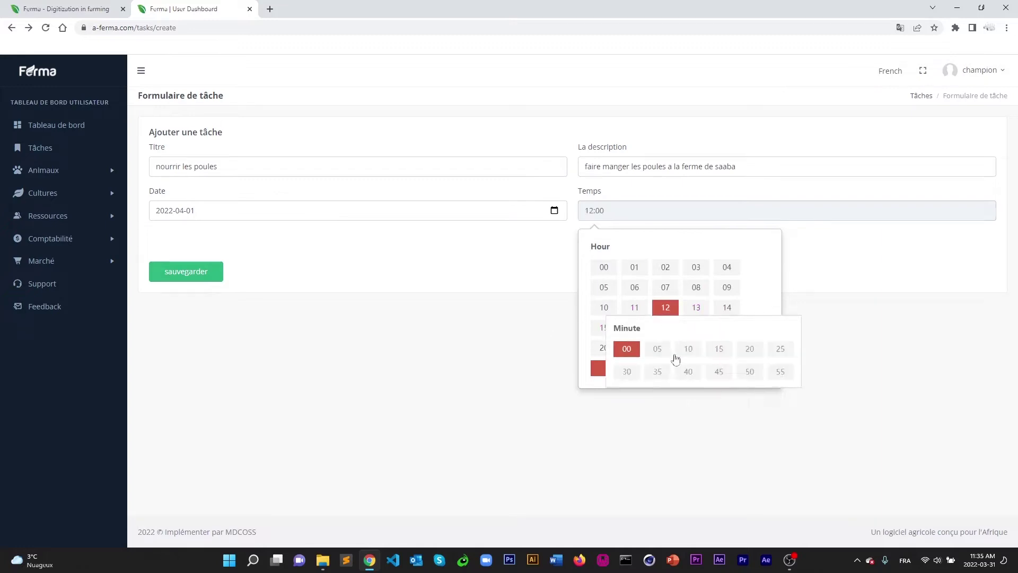
{"action": "left_click", "coordinate": [631, 350]}
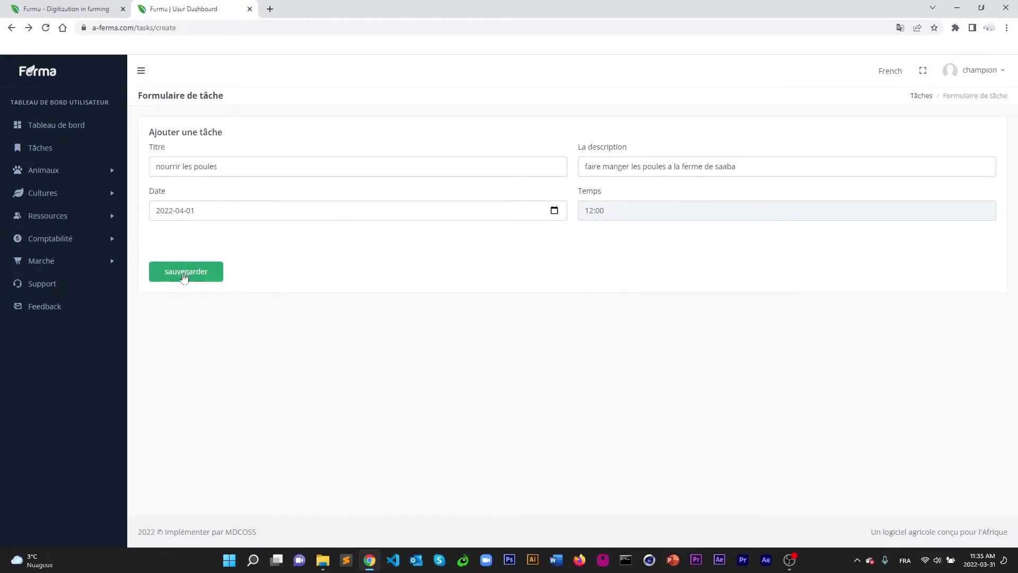
{"action": "left_click", "coordinate": [183, 277]}
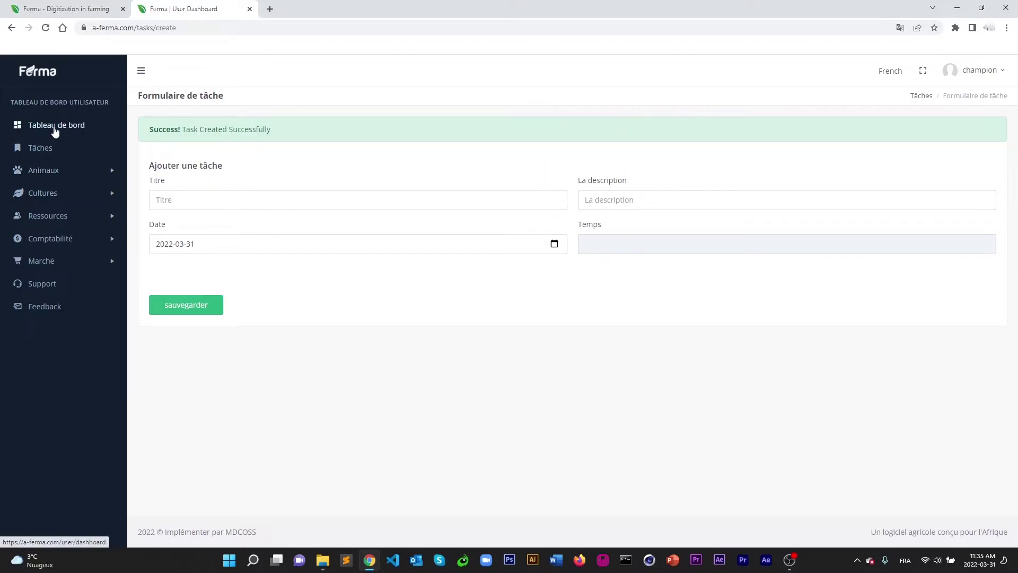
{"action": "left_click", "coordinate": [45, 153]}
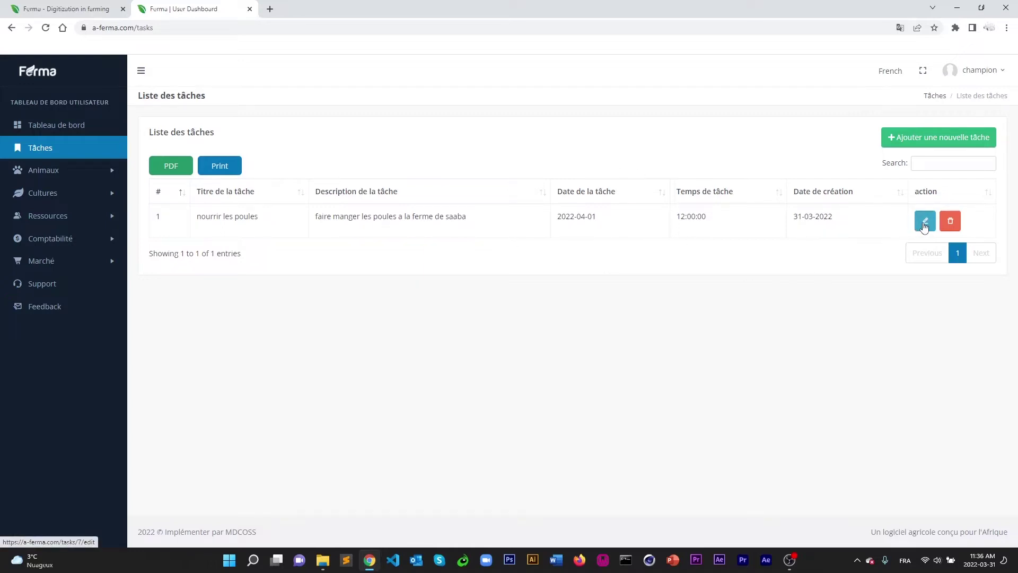
Delete the 'nourrir les poules' task, confirming the deletion.
{"action": "left_click", "coordinate": [924, 222]}
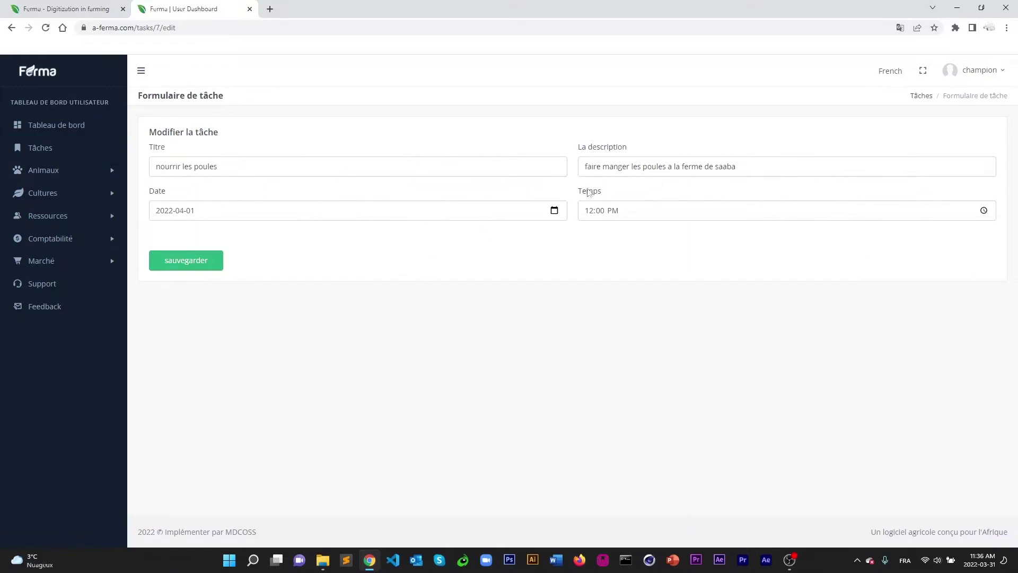
{"action": "left_click", "coordinate": [47, 151]}
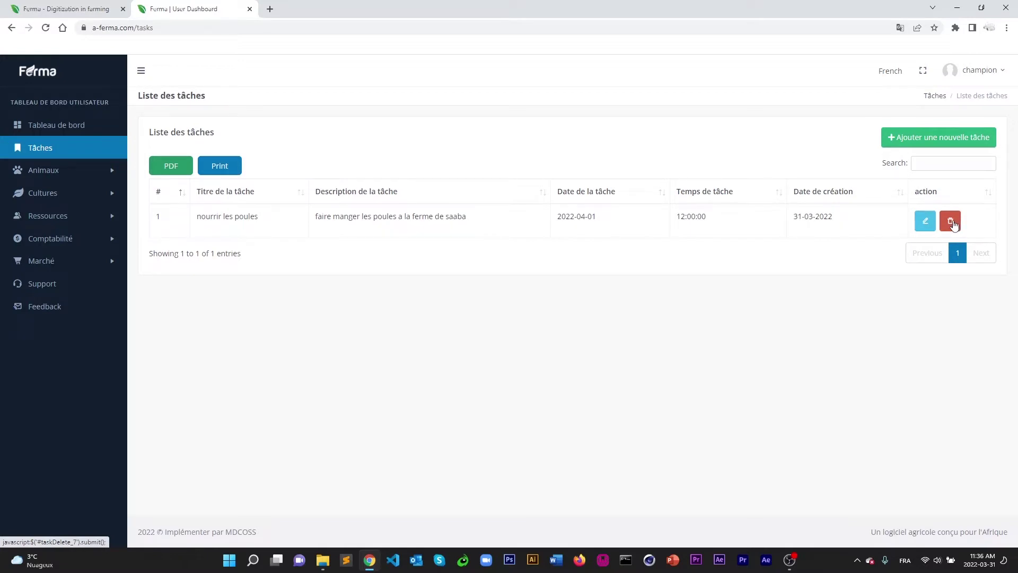
{"action": "left_click", "coordinate": [952, 225]}
{"action": "left_click", "coordinate": [561, 89]}
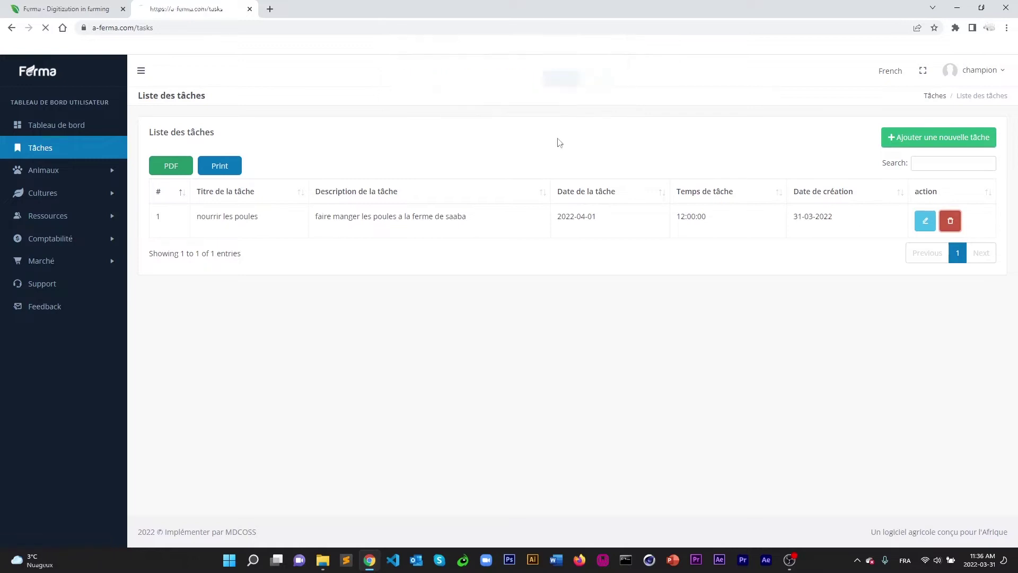
Go to the Animaux list and open the form for a new animal.
{"action": "left_click", "coordinate": [24, 170]}
{"action": "left_click", "coordinate": [47, 191]}
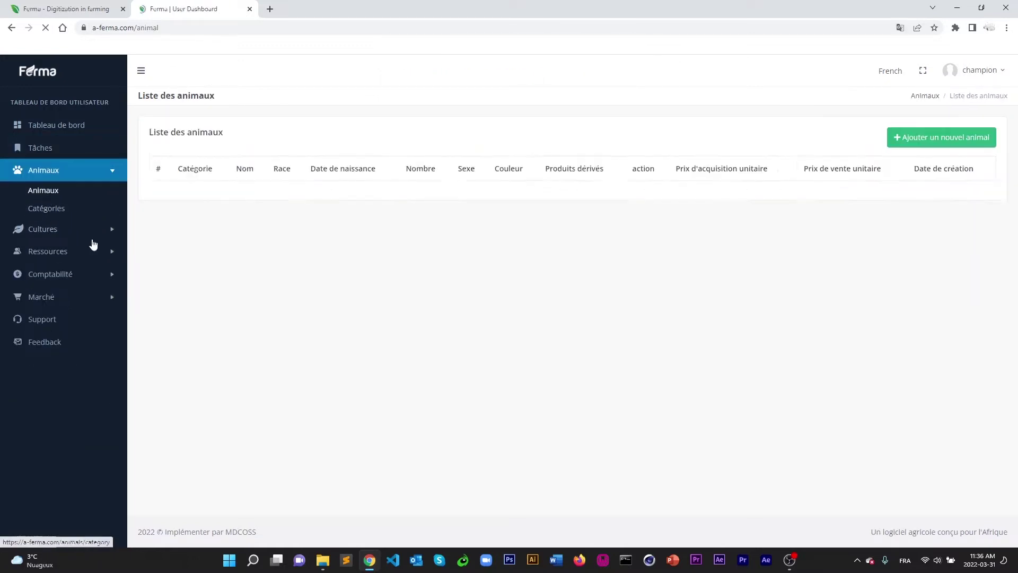
{"action": "left_click", "coordinate": [45, 208]}
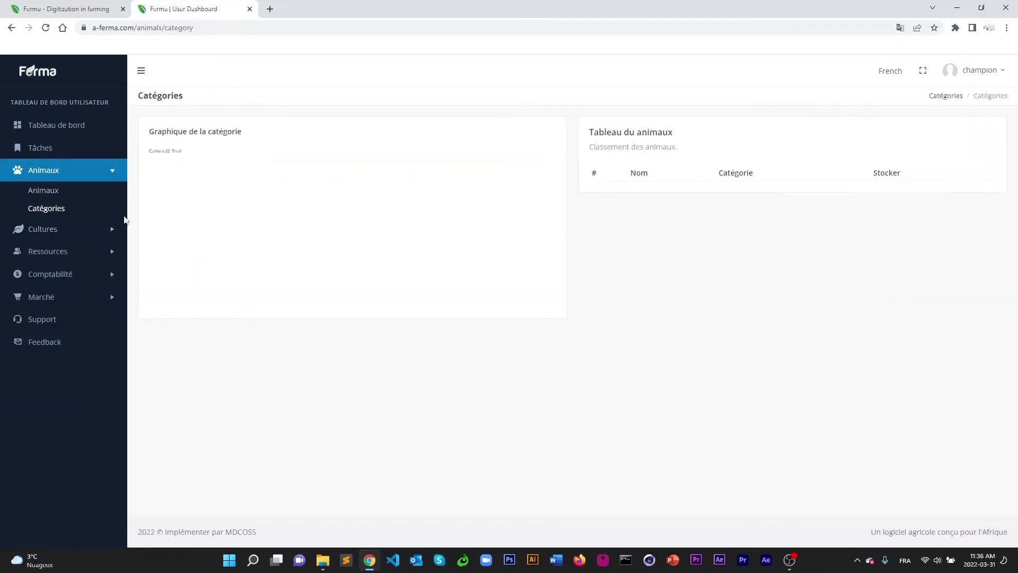
{"action": "left_click", "coordinate": [34, 192]}
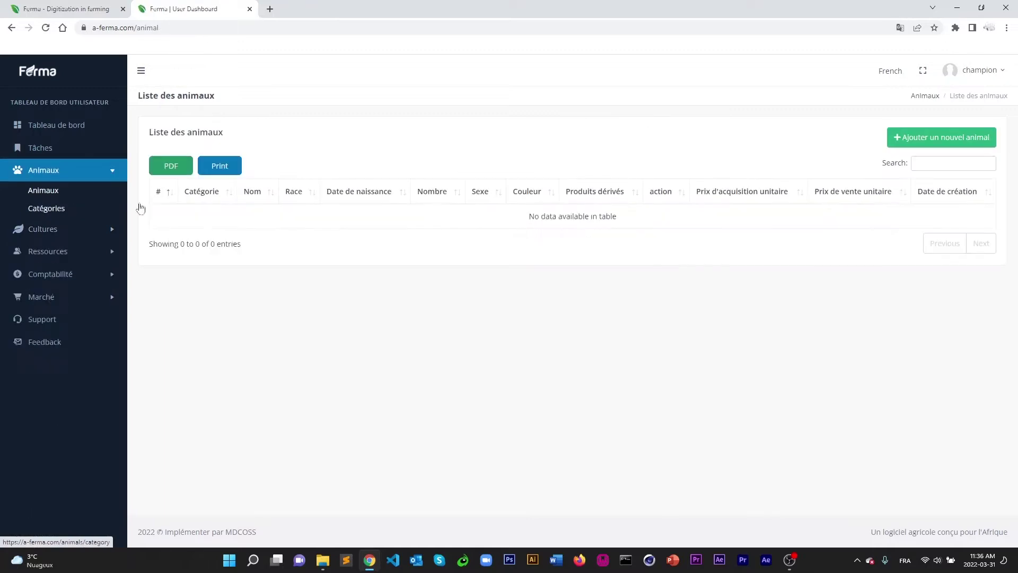
{"action": "left_click", "coordinate": [921, 139]}
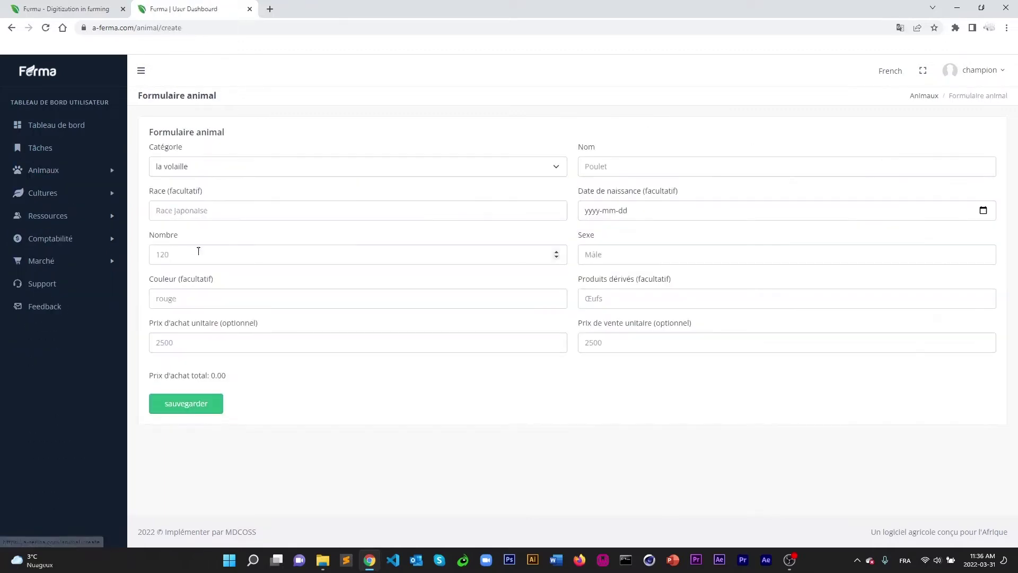
Enter la volaille category, name poule, breed negresol, born 14 December 2021.
{"action": "left_click", "coordinate": [206, 169]}
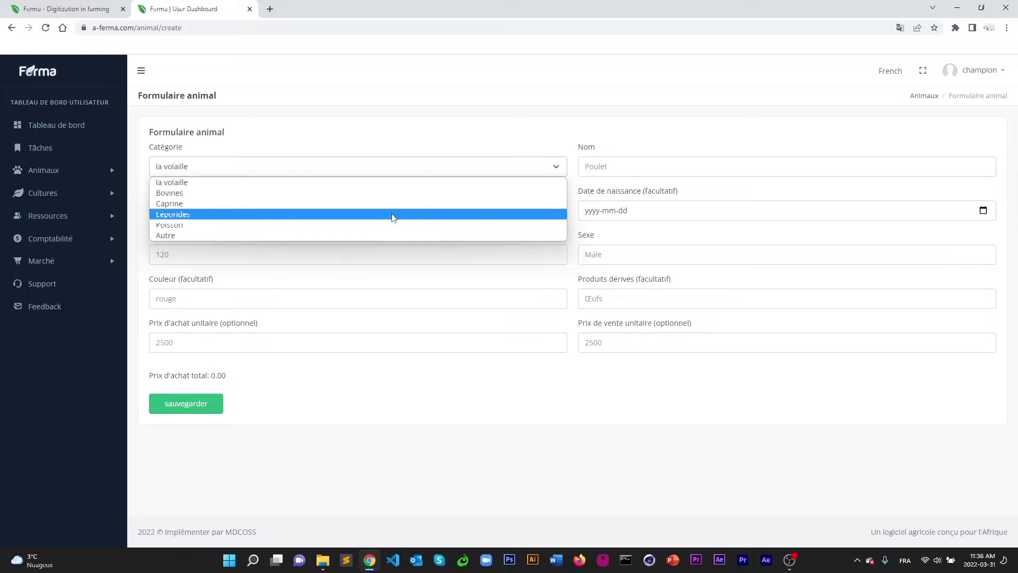
{"action": "left_click", "coordinate": [196, 183]}
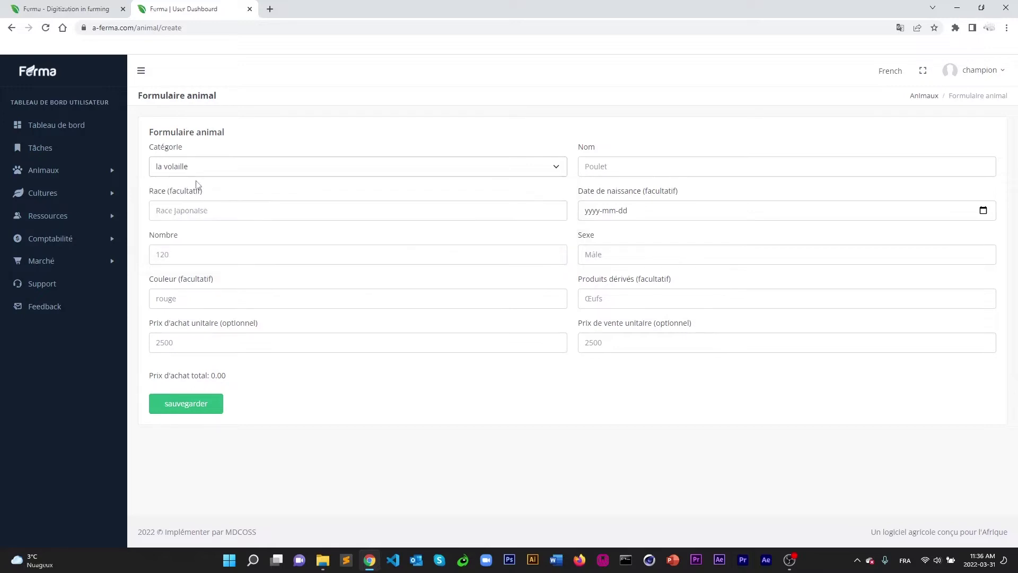
{"action": "left_click", "coordinate": [632, 165]}
{"action": "left_click", "coordinate": [650, 136]}
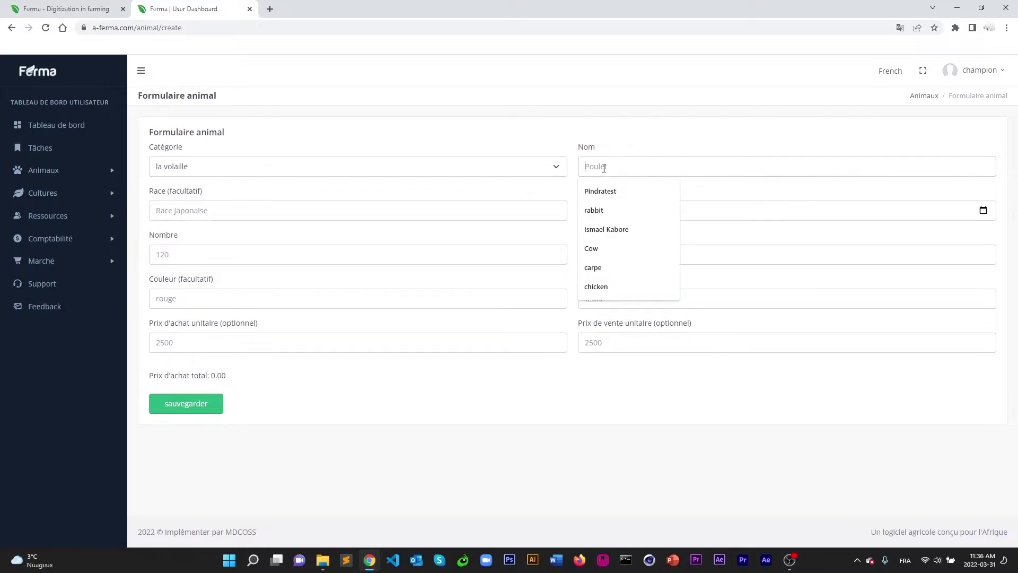
{"action": "type", "text": "poule"}
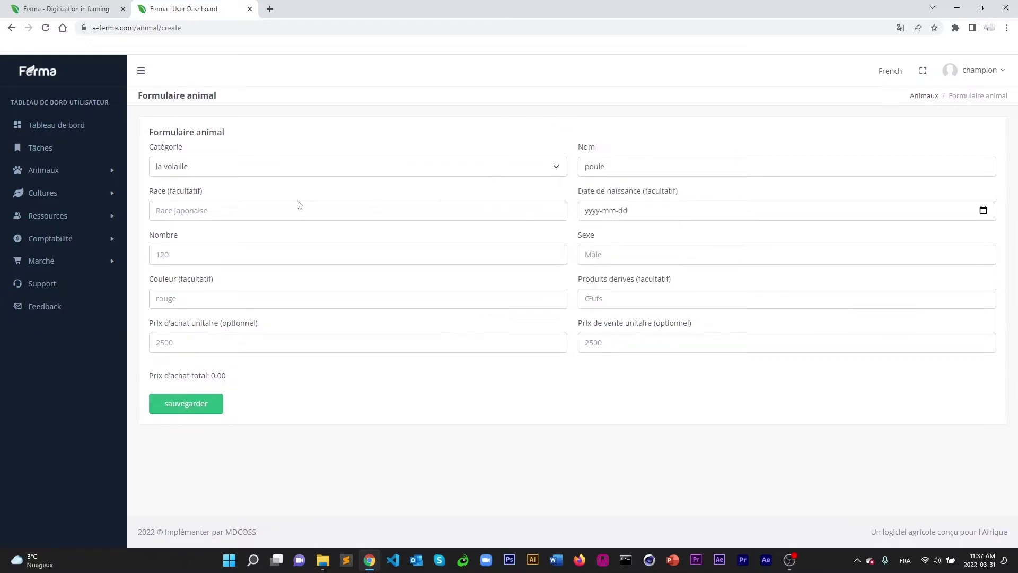
{"action": "left_click", "coordinate": [235, 210]}
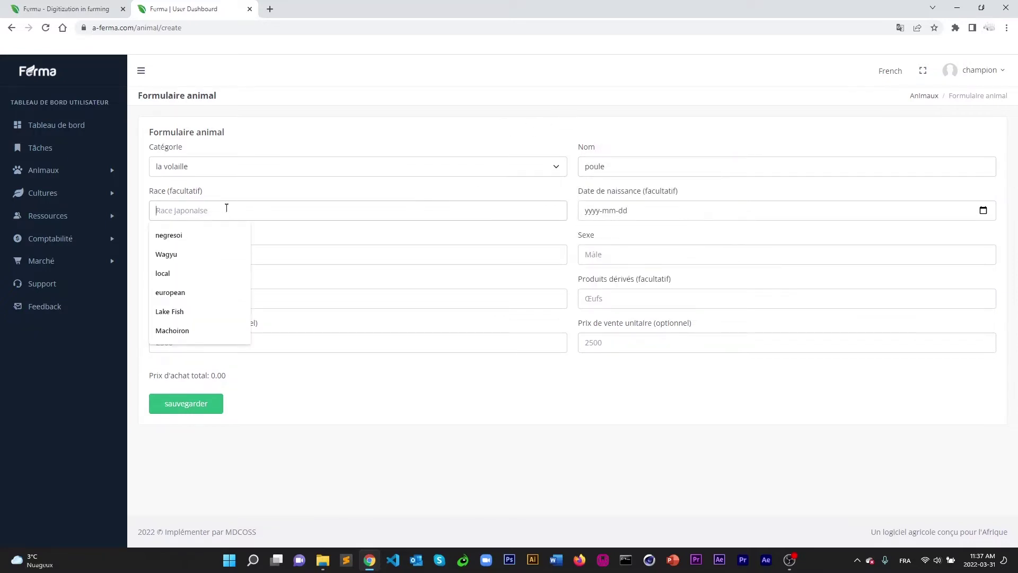
{"action": "left_click", "coordinate": [214, 195]}
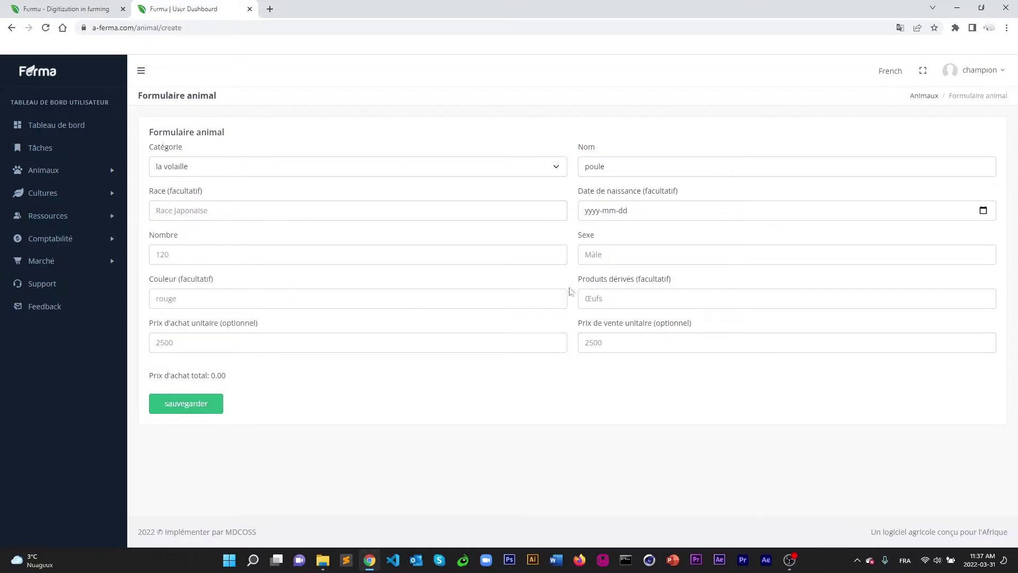
{"action": "left_click", "coordinate": [204, 209]}
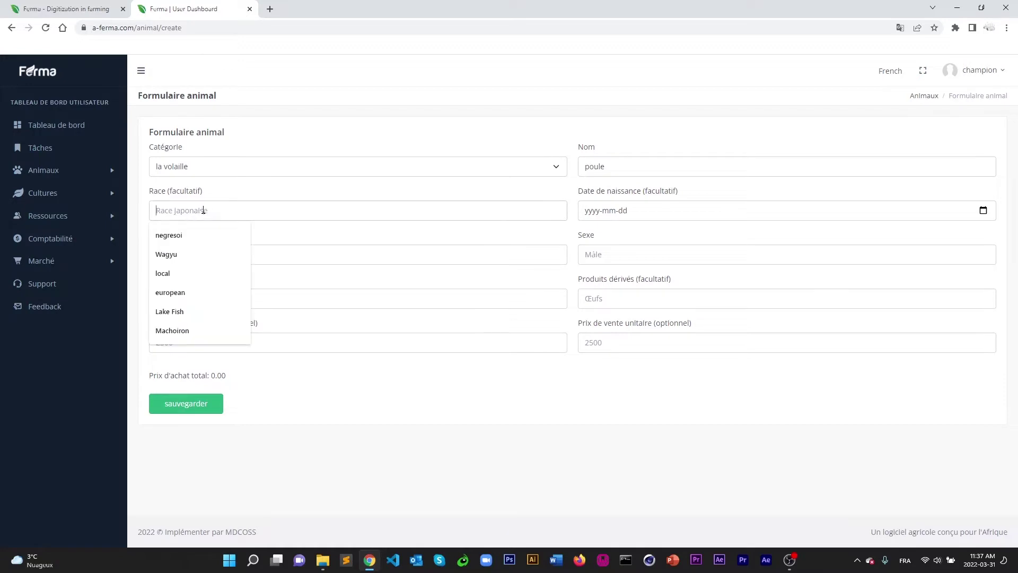
{"action": "left_click", "coordinate": [169, 235]}
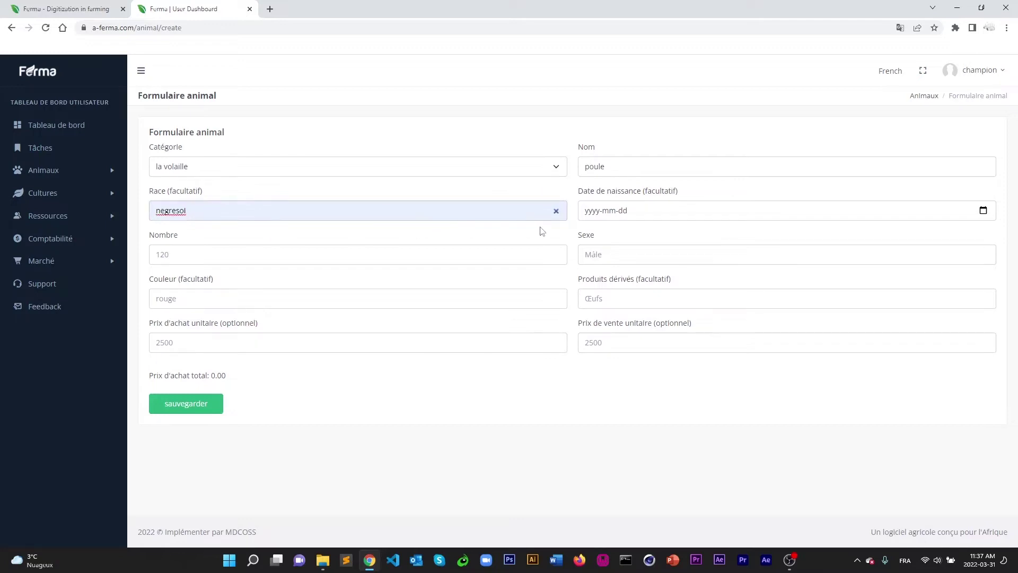
{"action": "left_click", "coordinate": [596, 212]}
{"action": "left_click", "coordinate": [983, 212]}
{"action": "left_click", "coordinate": [662, 233]}
{"action": "left_click", "coordinate": [661, 233]}
{"action": "left_click", "coordinate": [661, 234]}
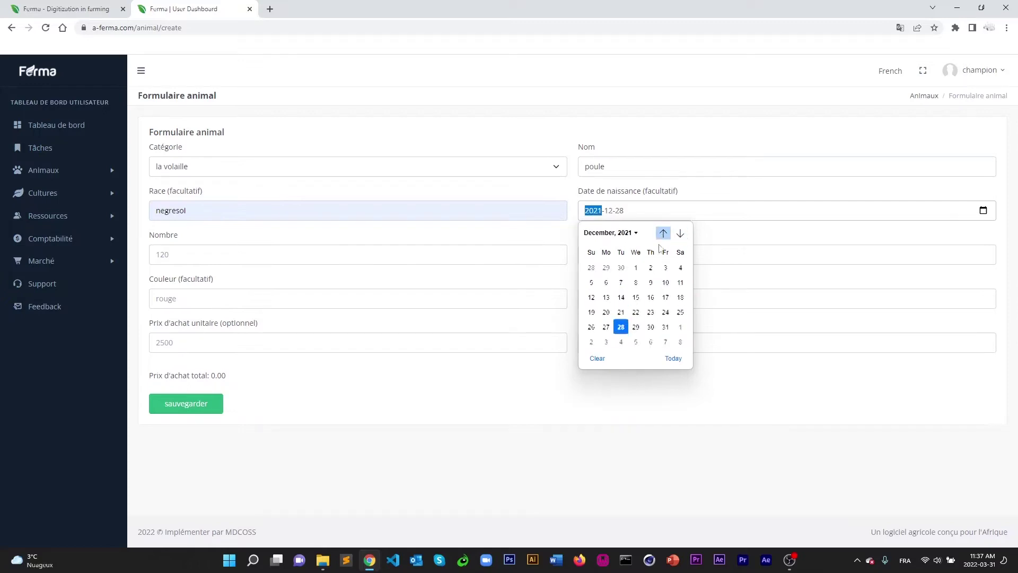
{"action": "left_click", "coordinate": [620, 293]}
Set the number to 2000, sex femelle, colour blanc and derived product oeuf.
{"action": "left_click", "coordinate": [192, 253]}
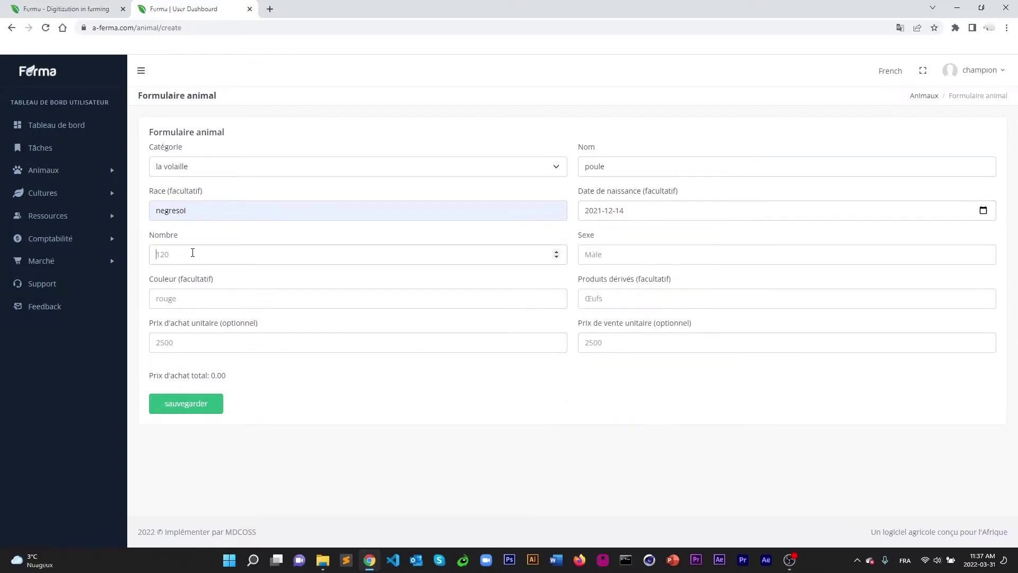
{"action": "type", "text": "2000"}
{"action": "left_click", "coordinate": [636, 255]}
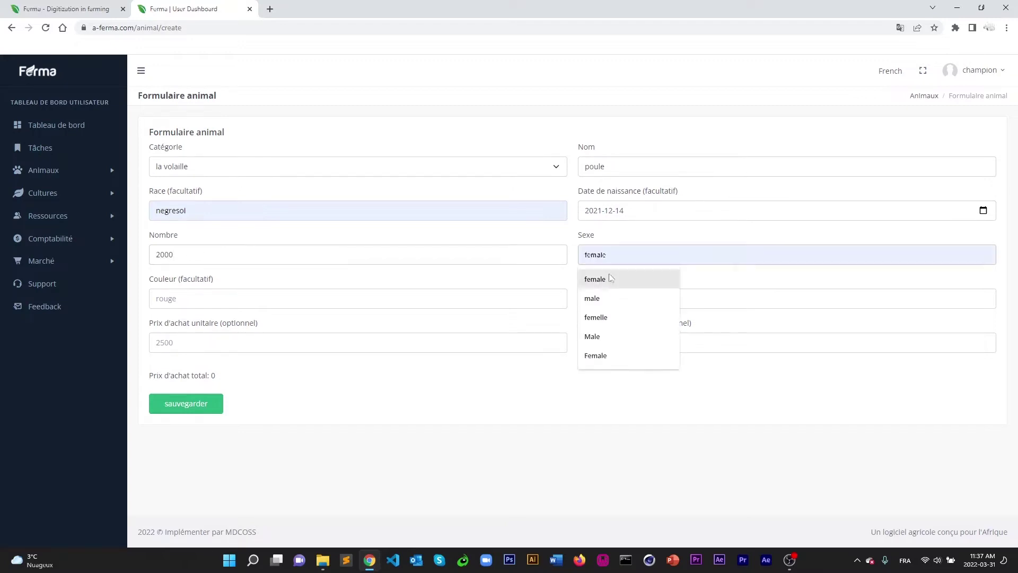
{"action": "left_click", "coordinate": [605, 318]}
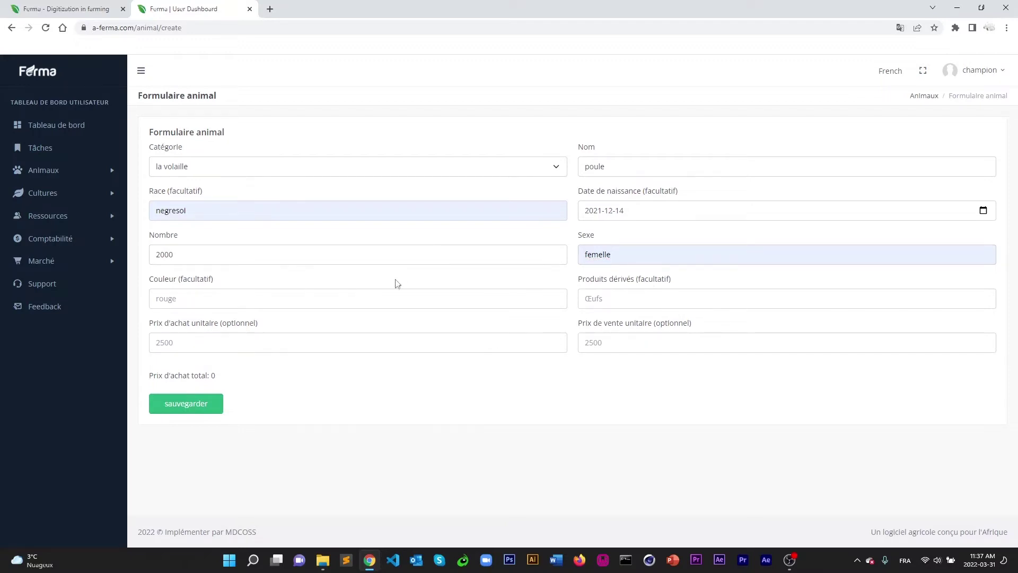
{"action": "left_click", "coordinate": [179, 298]}
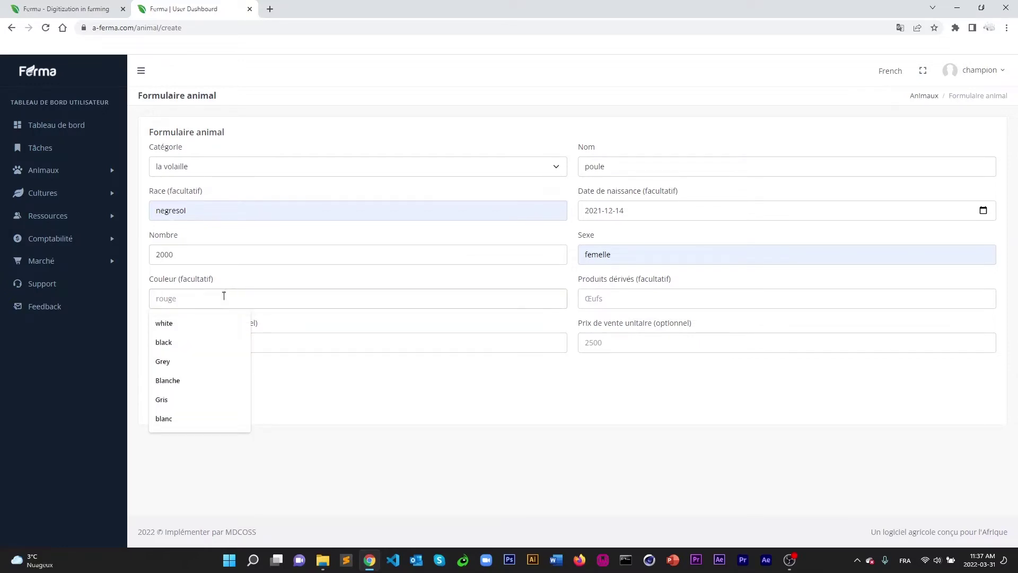
{"action": "type", "text": "hlan"}
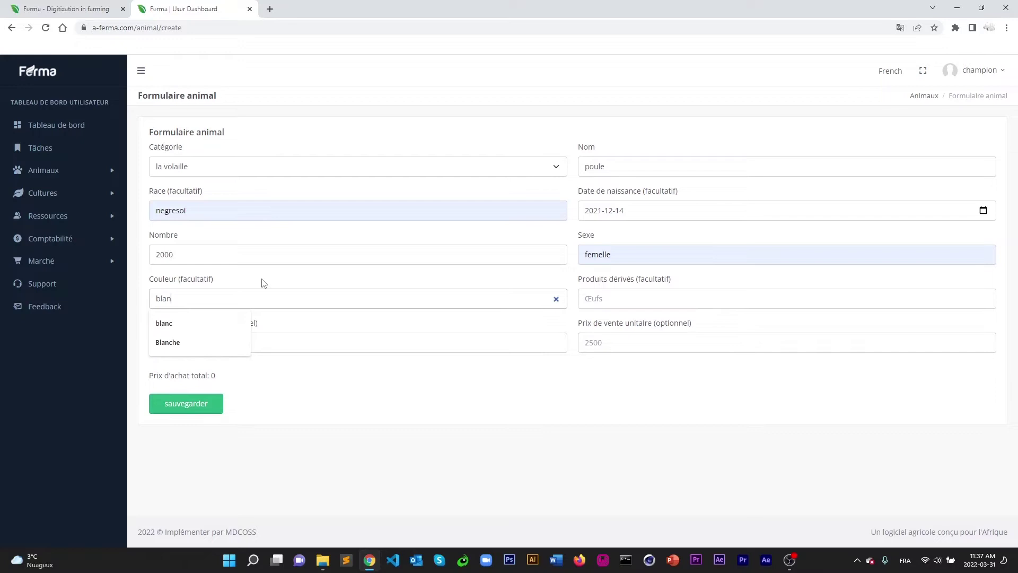
{"action": "left_click", "coordinate": [611, 297]}
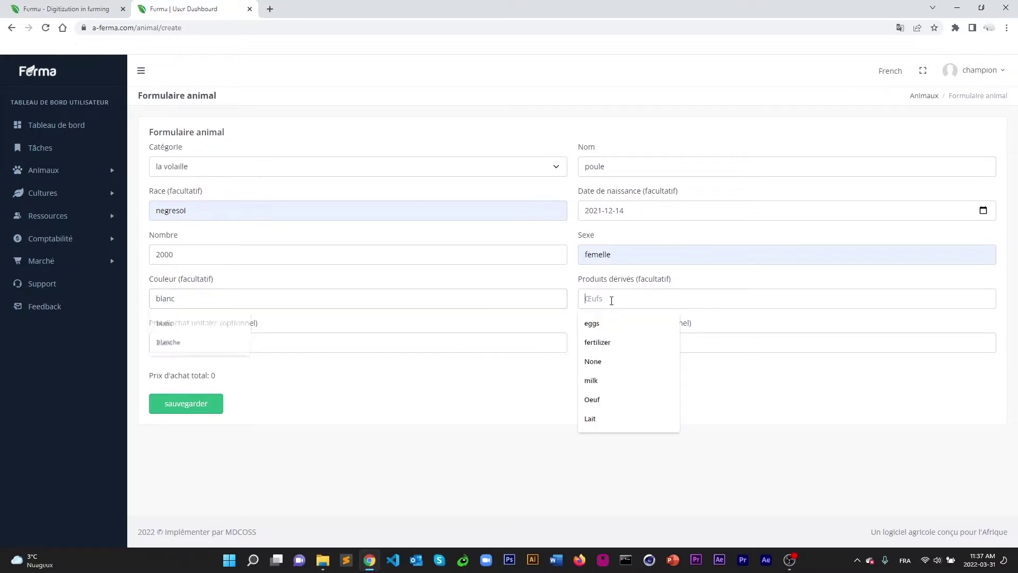
{"action": "left_click", "coordinate": [522, 379]}
{"action": "left_click", "coordinate": [600, 298]}
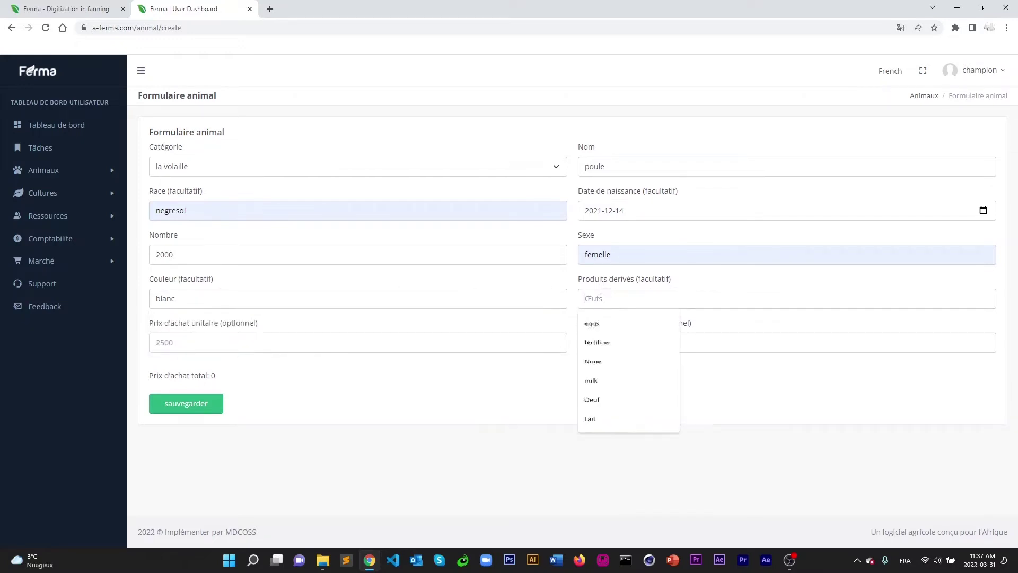
{"action": "type", "text": "oeuf"}
{"action": "left_click", "coordinate": [392, 417]}
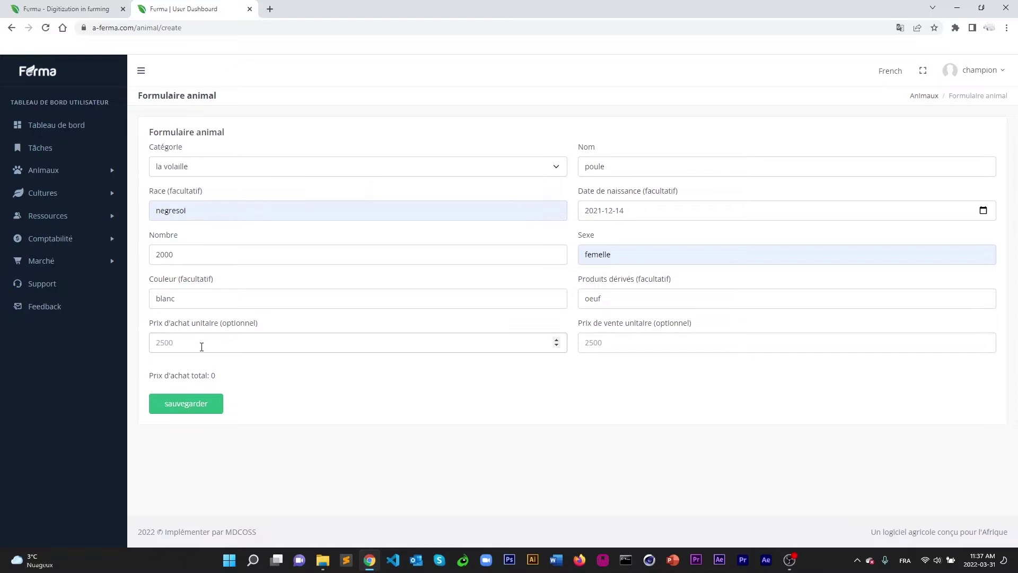
Enter unit purchase price 1500 and sale price 3000, then save the poule animal.
{"action": "type", "text": "1500"}
{"action": "left_click", "coordinate": [239, 380]}
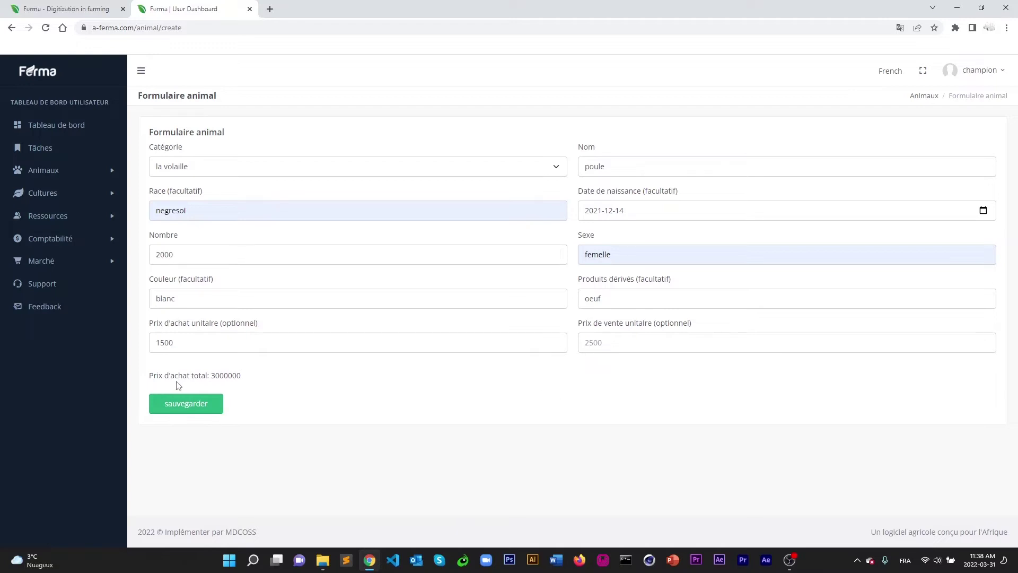
{"action": "left_click_drag", "start_coordinate": [193, 341], "coordinate": [103, 341]}
{"action": "key", "text": "BackSpace"}
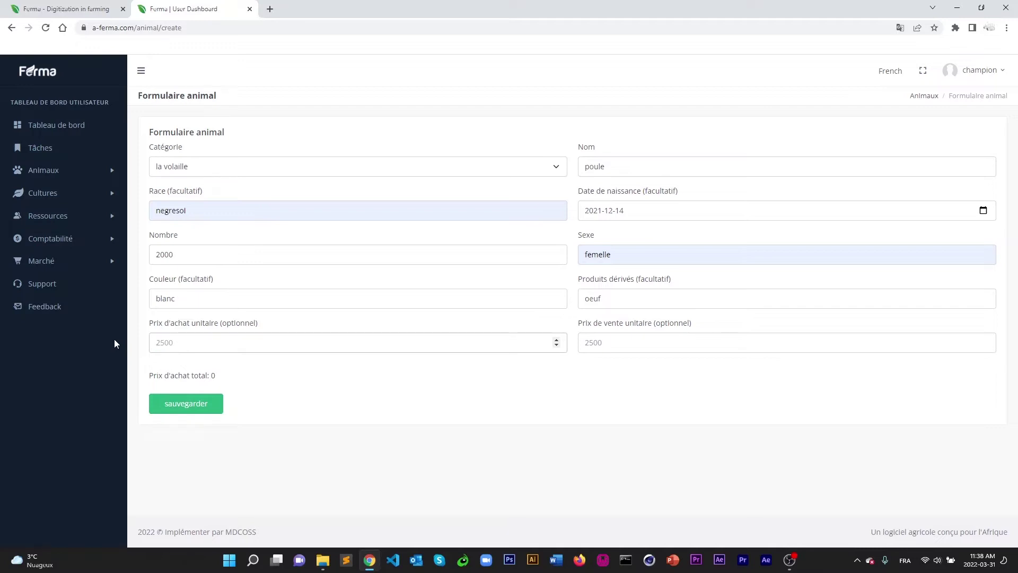
{"action": "type", "text": "1500"}
{"action": "left_click", "coordinate": [633, 342]}
{"action": "type", "text": "3000"}
{"action": "left_click", "coordinate": [440, 425]}
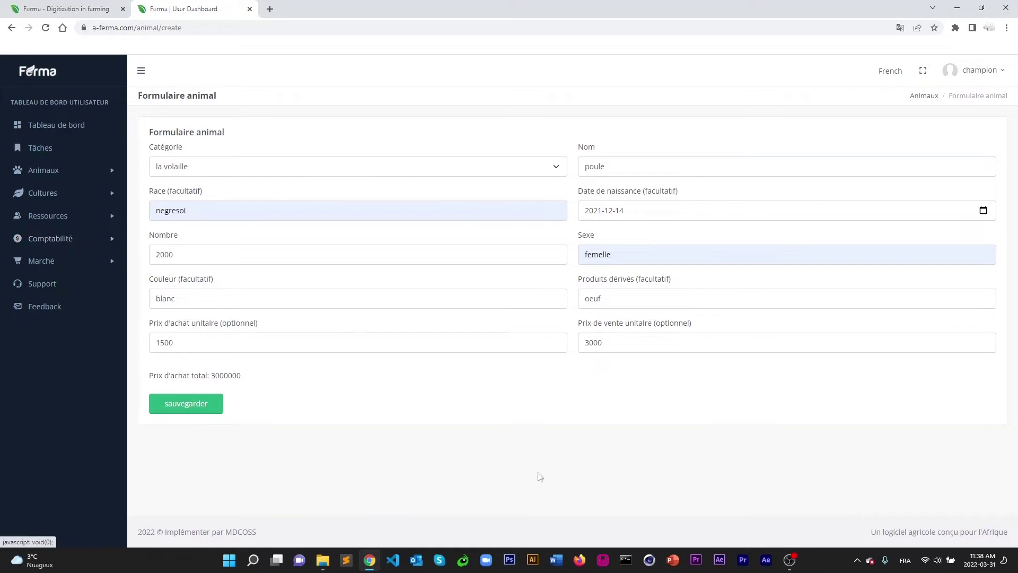
{"action": "left_click", "coordinate": [185, 404]}
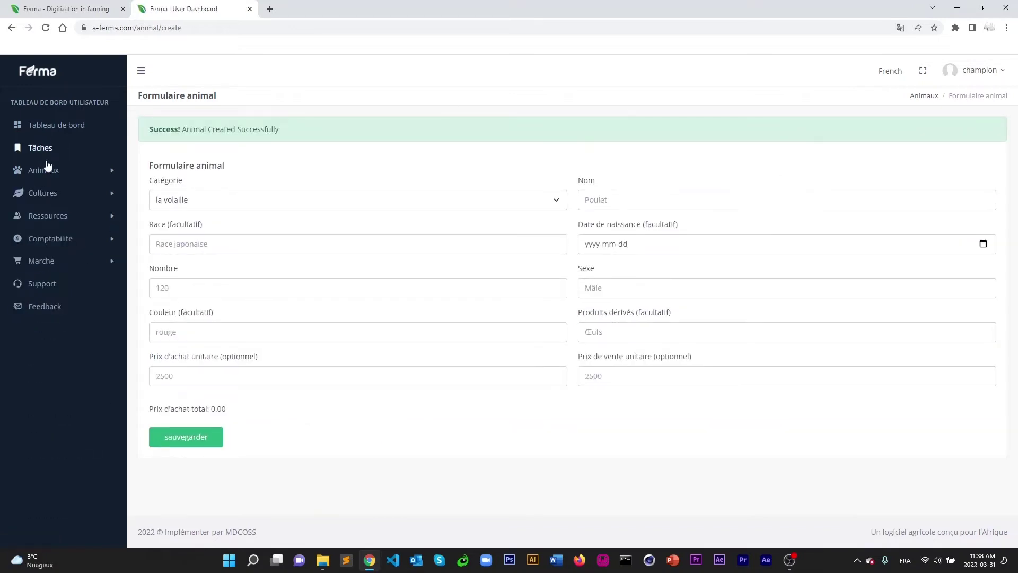
{"action": "left_click", "coordinate": [48, 169]}
{"action": "left_click", "coordinate": [47, 190]}
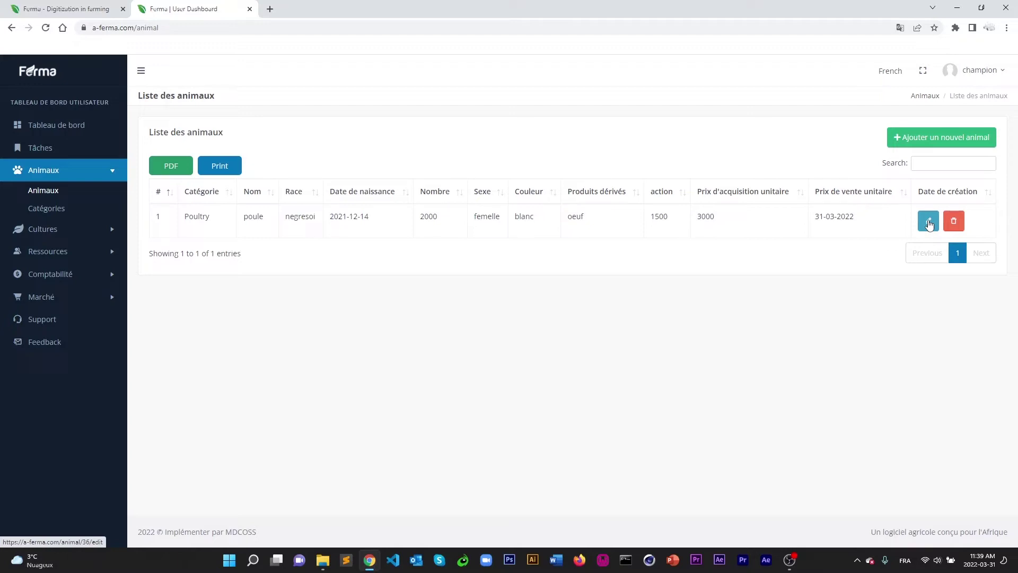
{"action": "left_click", "coordinate": [929, 223]}
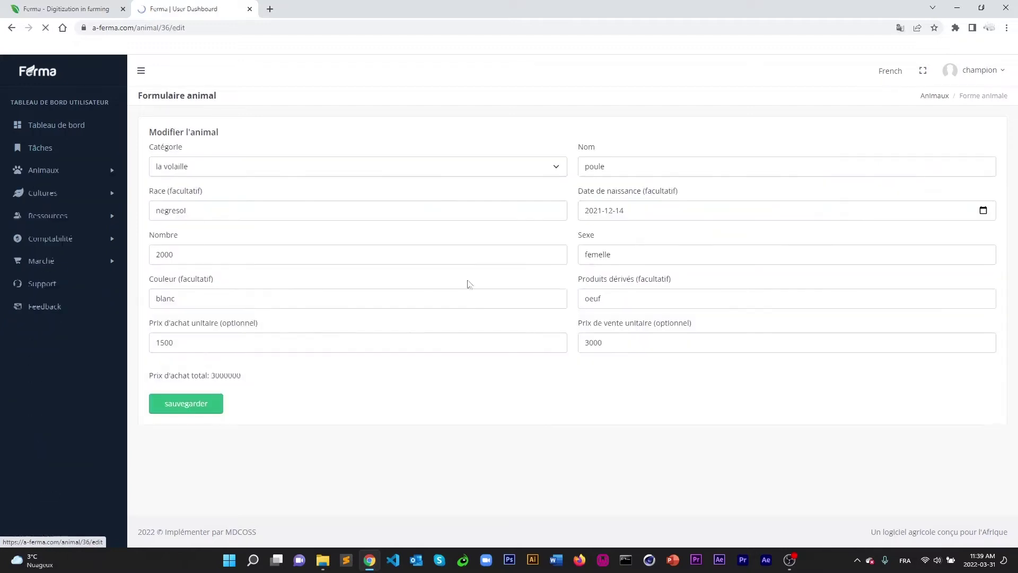
{"action": "left_click", "coordinate": [43, 171]}
{"action": "left_click", "coordinate": [42, 191]}
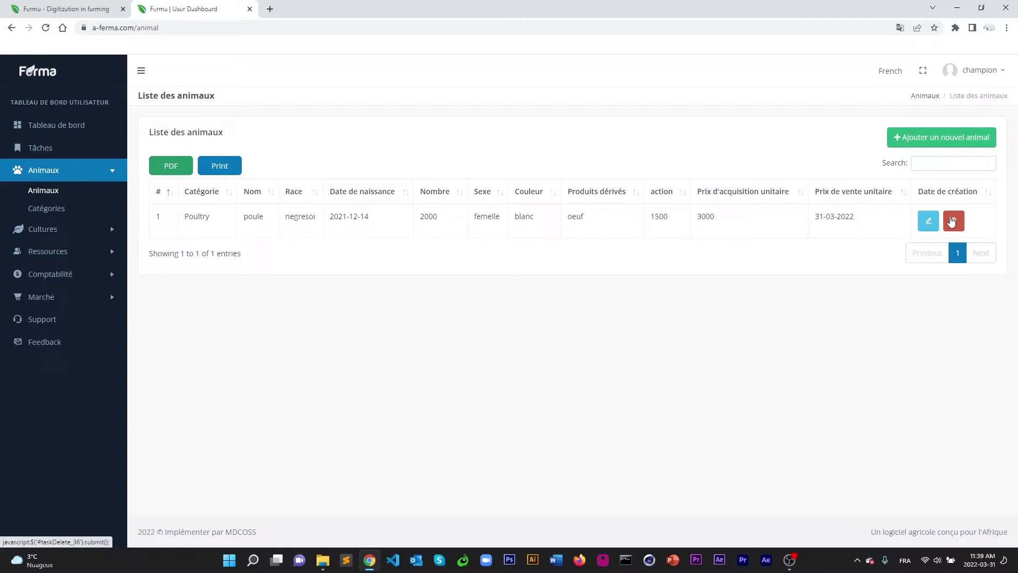
{"action": "left_click", "coordinate": [32, 208]}
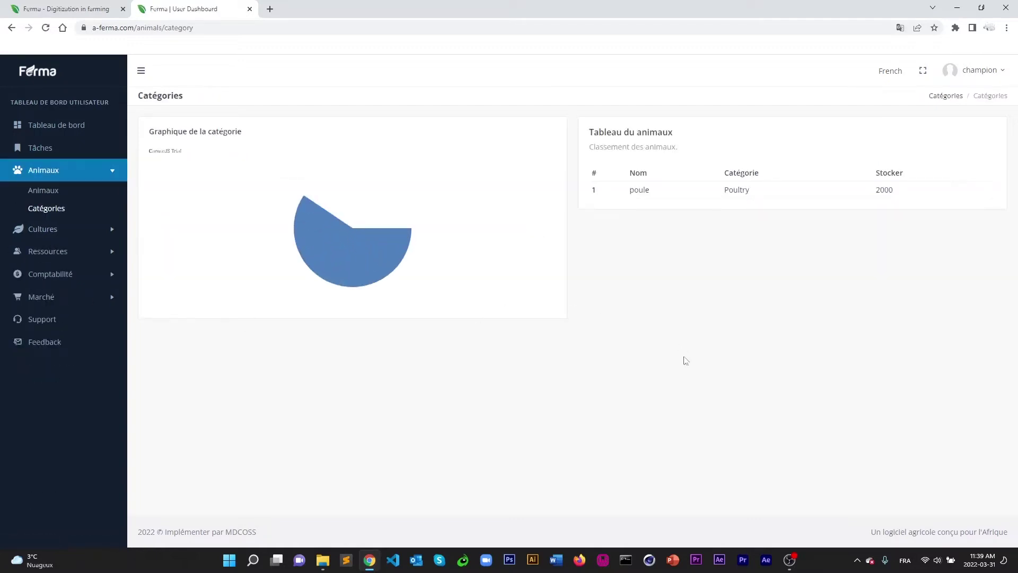
{"action": "mouse_move", "coordinate": [275, 227]}
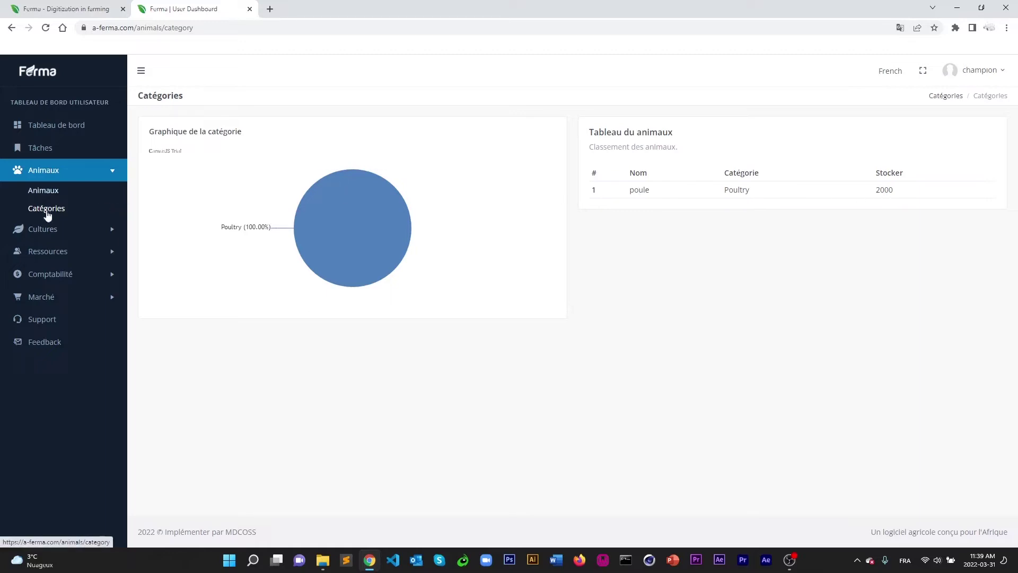
{"action": "left_click", "coordinate": [46, 191]}
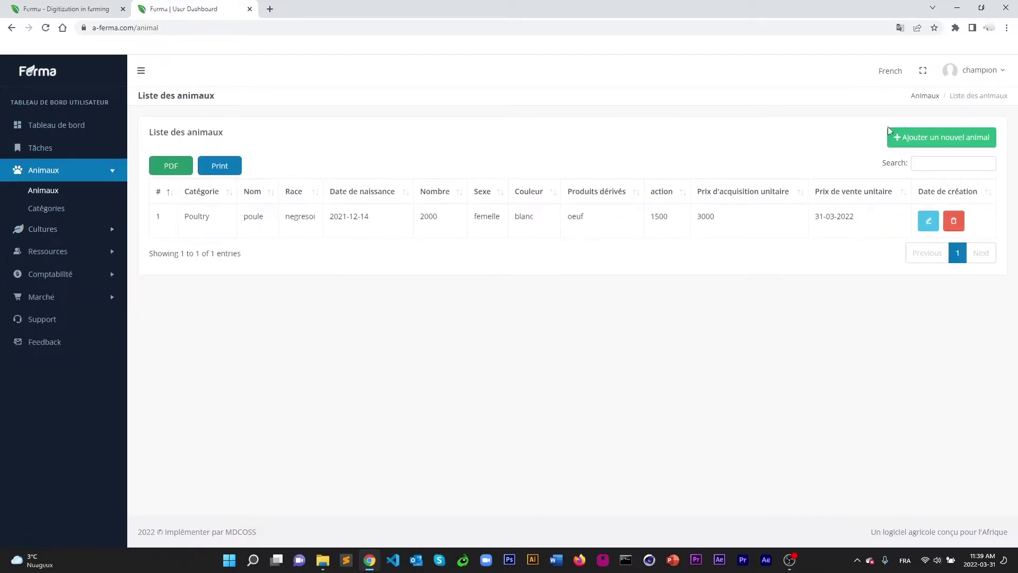
Start a new animal with category Bovines, name vaches and breed zebu.
{"action": "left_click", "coordinate": [947, 139]}
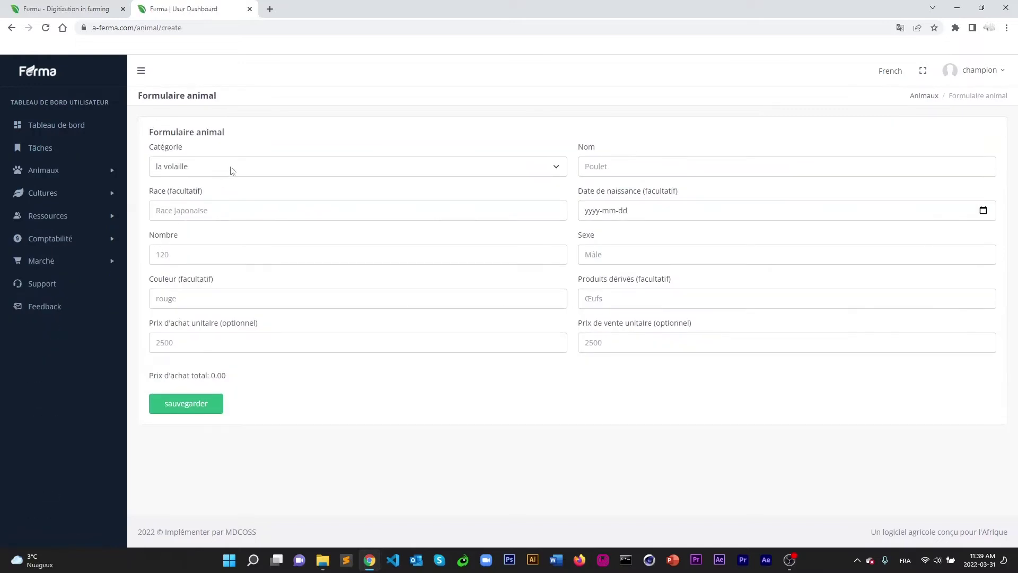
{"action": "left_click", "coordinate": [231, 168]}
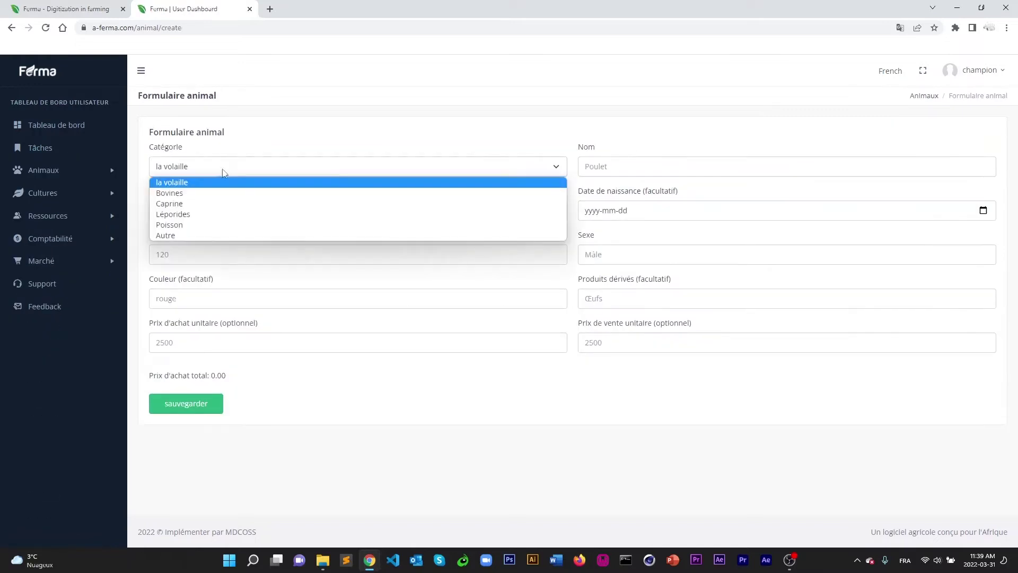
{"action": "left_click", "coordinate": [192, 205]}
{"action": "left_click", "coordinate": [345, 168]}
{"action": "left_click", "coordinate": [206, 197]}
{"action": "left_click", "coordinate": [626, 165]}
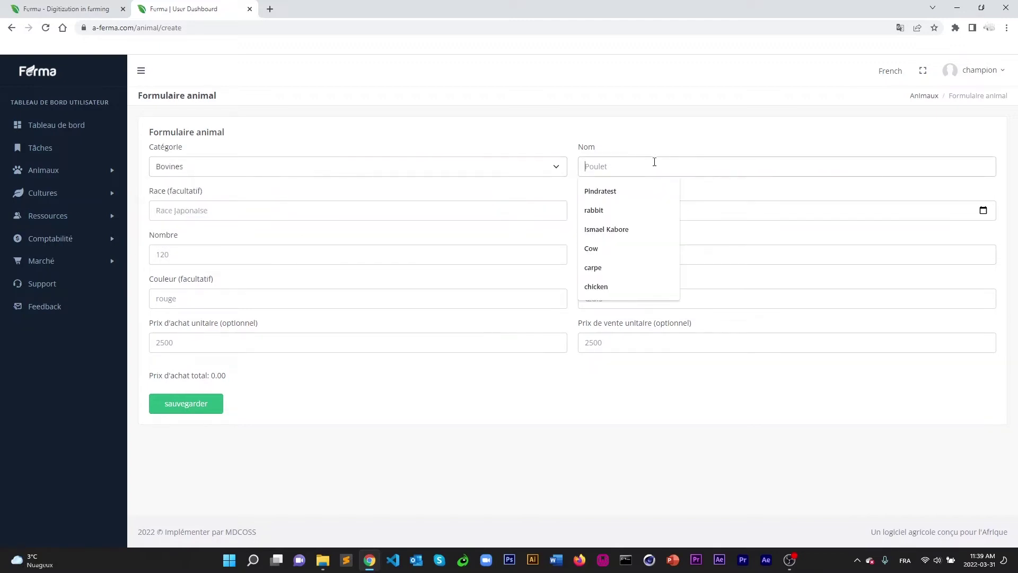
{"action": "type", "text": "vaches"}
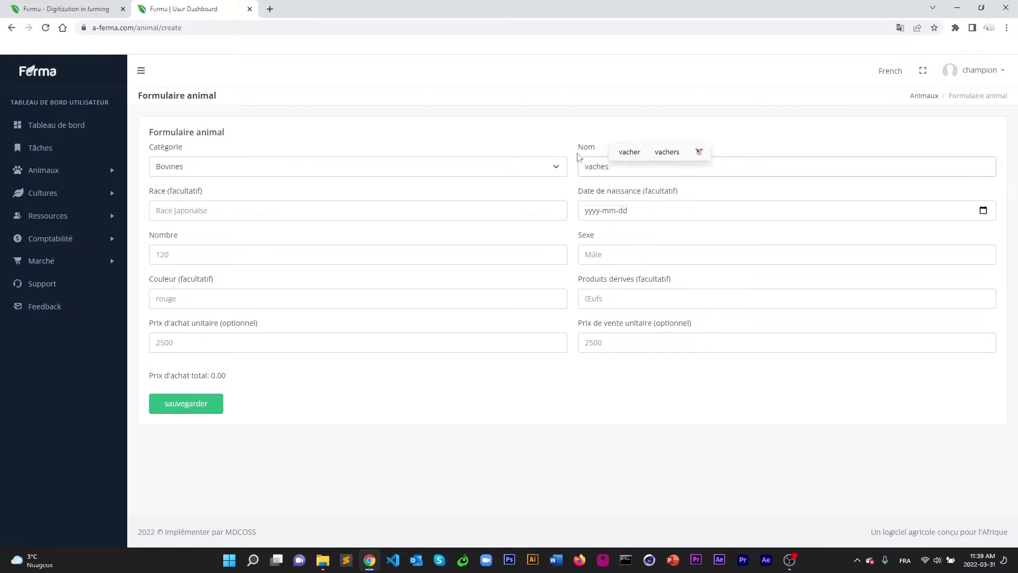
{"action": "left_click", "coordinate": [242, 215]}
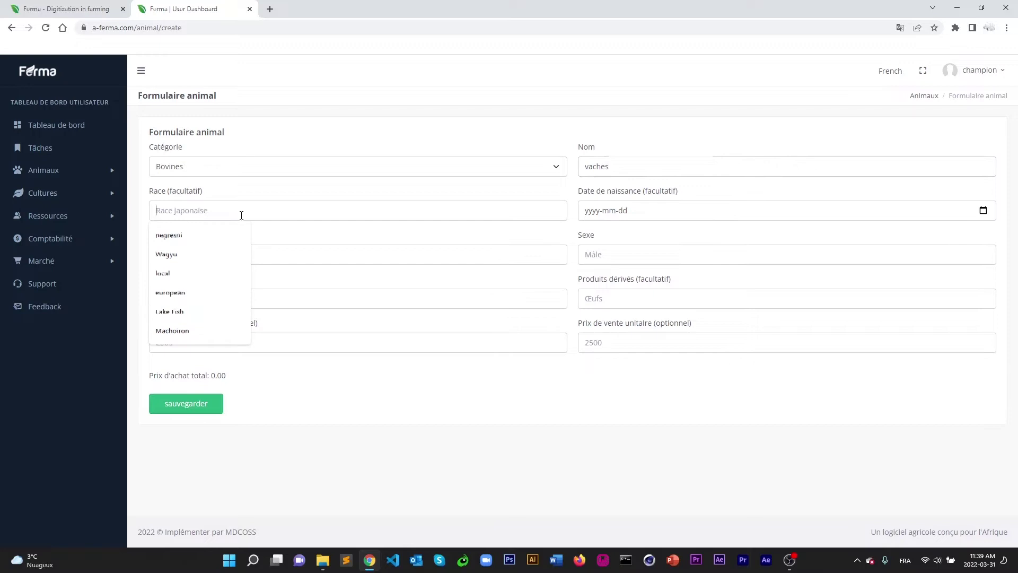
{"action": "type", "text": "loca"}
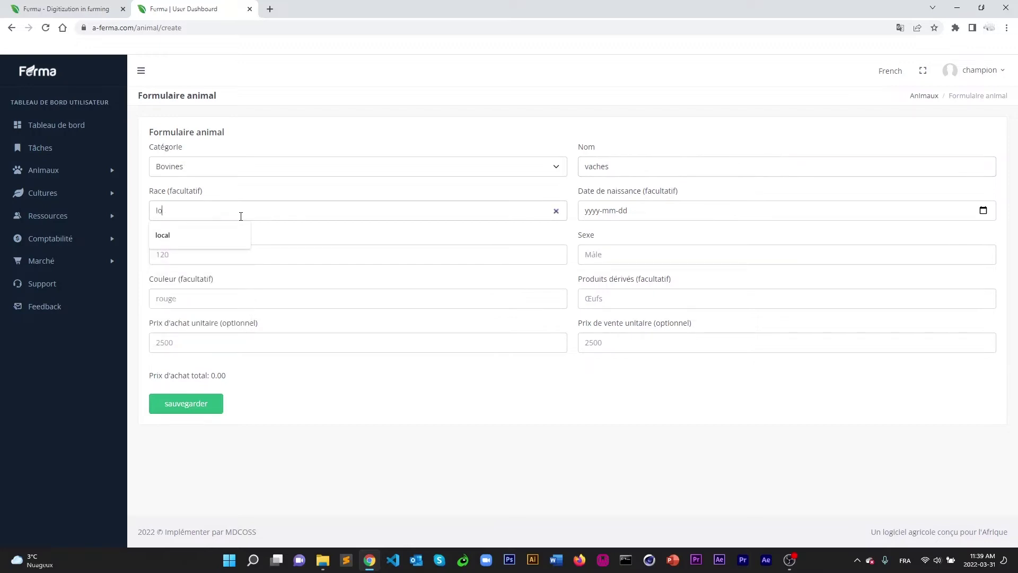
{"action": "key", "text": "BackSpace"}
{"action": "key", "text": "BackSpace"}
{"action": "key", "text": "BackSpace"}
{"action": "key", "text": "BackSpace"}
{"action": "type", "text": "zebu"}
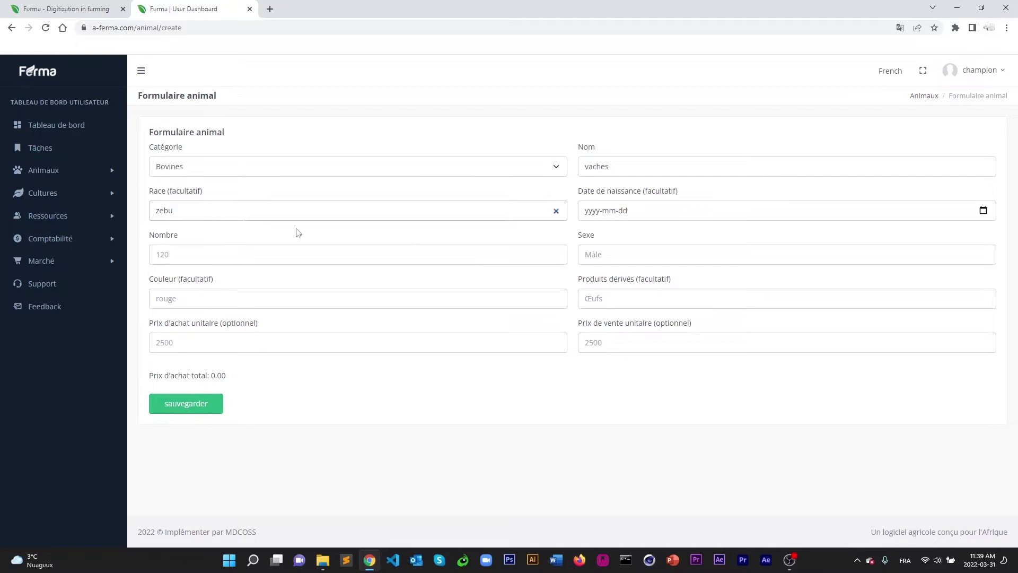
Set the vaches' date of birth to 16 March 2021.
{"action": "left_click", "coordinate": [612, 208]}
{"action": "left_click", "coordinate": [983, 211]}
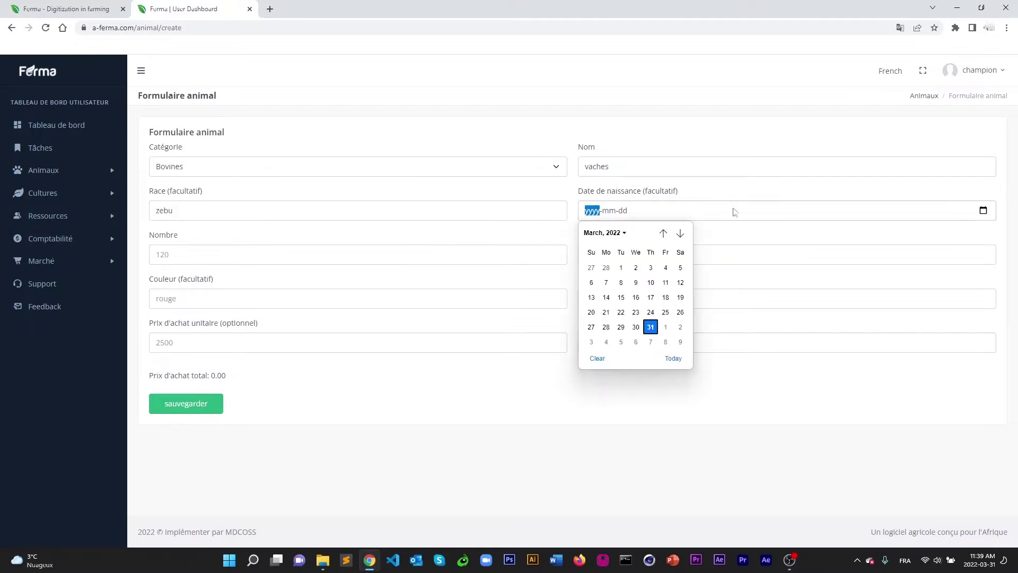
{"action": "left_click", "coordinate": [663, 234]}
{"action": "left_click", "coordinate": [663, 233]}
{"action": "left_click", "coordinate": [662, 233]}
{"action": "left_click", "coordinate": [662, 233]}
{"action": "left_click", "coordinate": [663, 233]}
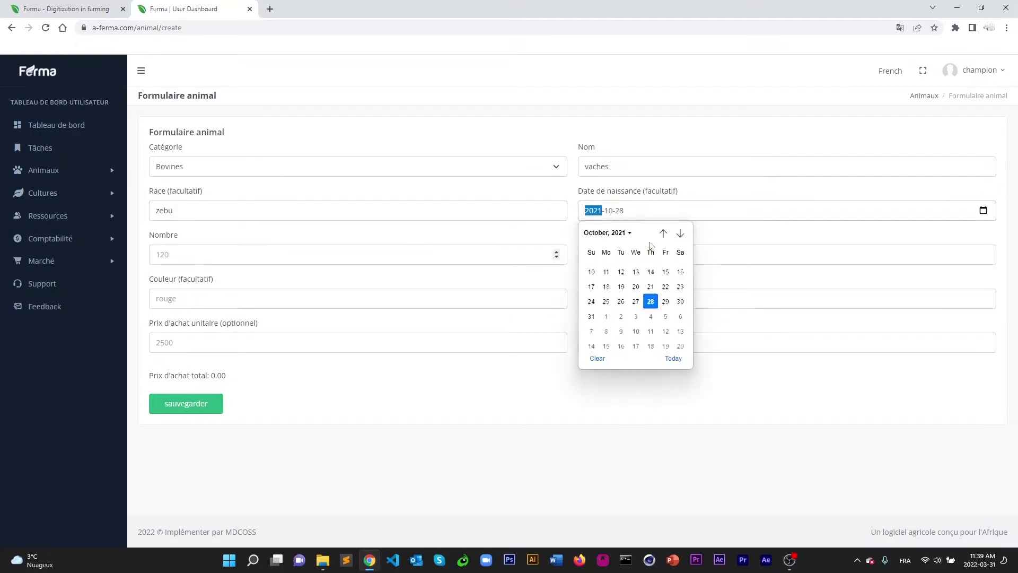
{"action": "left_click", "coordinate": [663, 233]}
{"action": "left_click", "coordinate": [663, 234]}
{"action": "left_click", "coordinate": [663, 233]}
{"action": "left_click", "coordinate": [663, 233]}
{"action": "left_click", "coordinate": [663, 234]}
{"action": "left_click", "coordinate": [663, 233]}
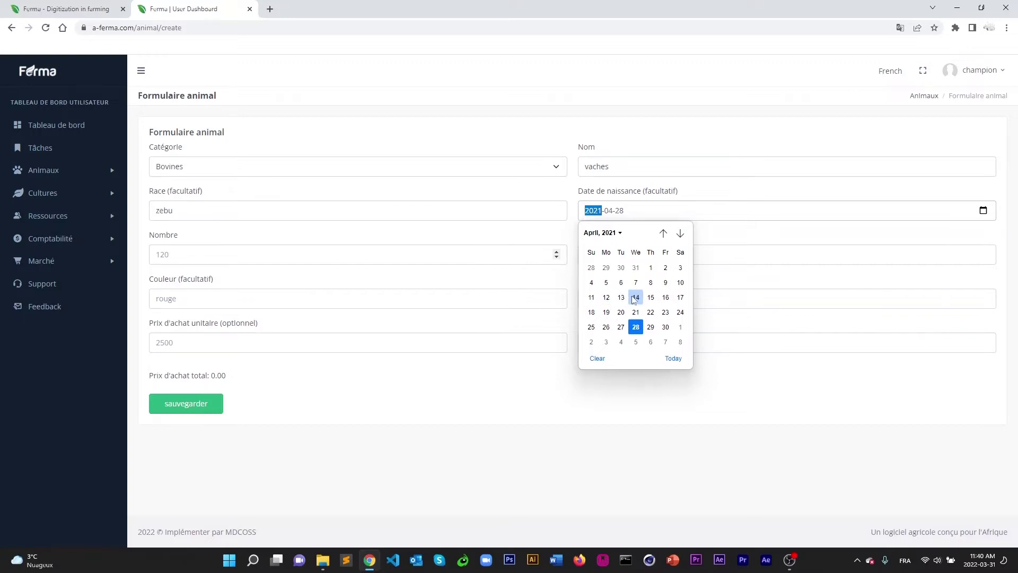
{"action": "left_click", "coordinate": [663, 233]}
{"action": "left_click", "coordinate": [623, 297]}
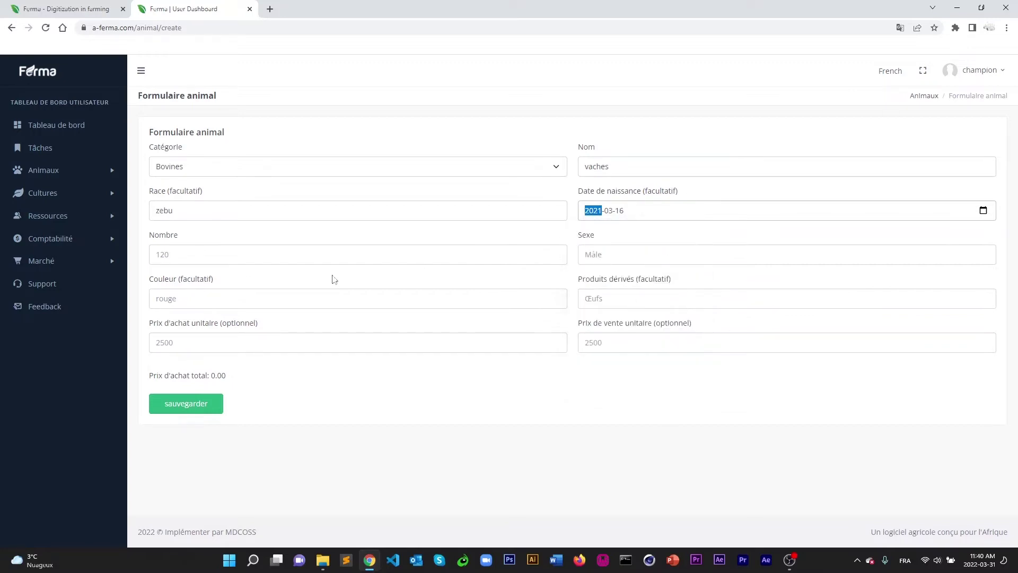
{"action": "left_click", "coordinate": [200, 248]}
Enter 500 femelle vaches, colour noir, with lait as the derived product.
{"action": "type", "text": "500"}
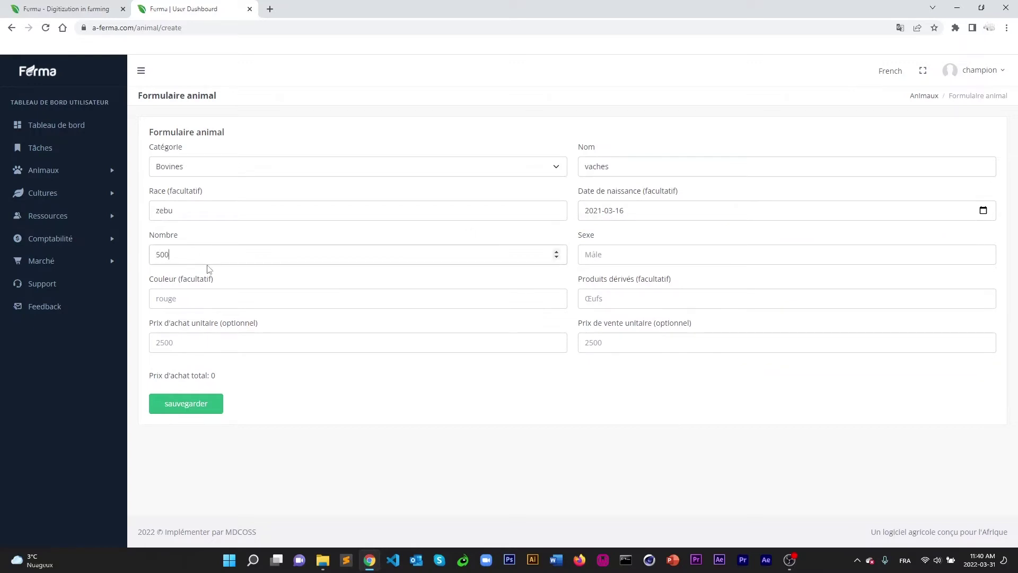
{"action": "left_click", "coordinate": [620, 252]}
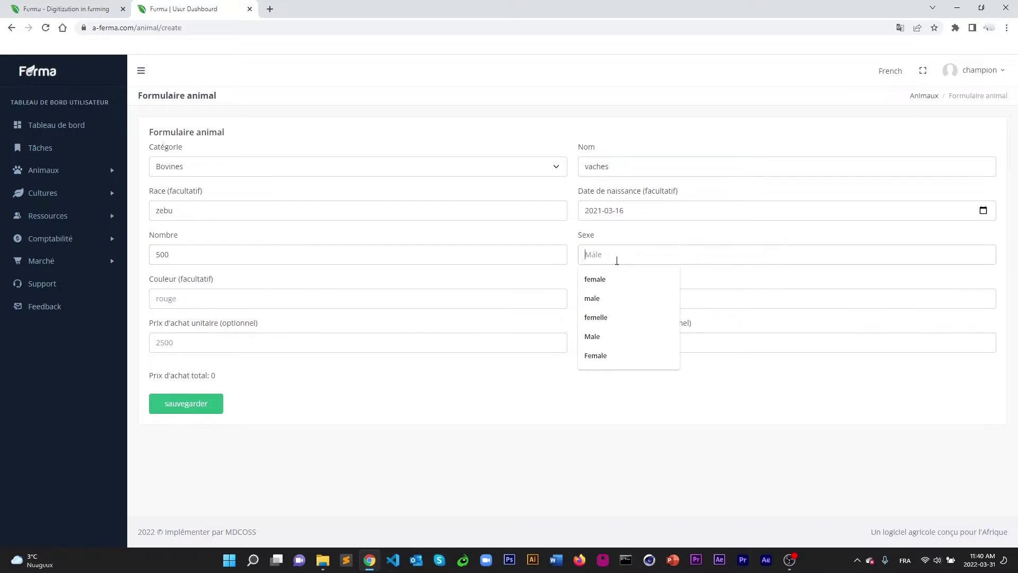
{"action": "left_click", "coordinate": [603, 317]}
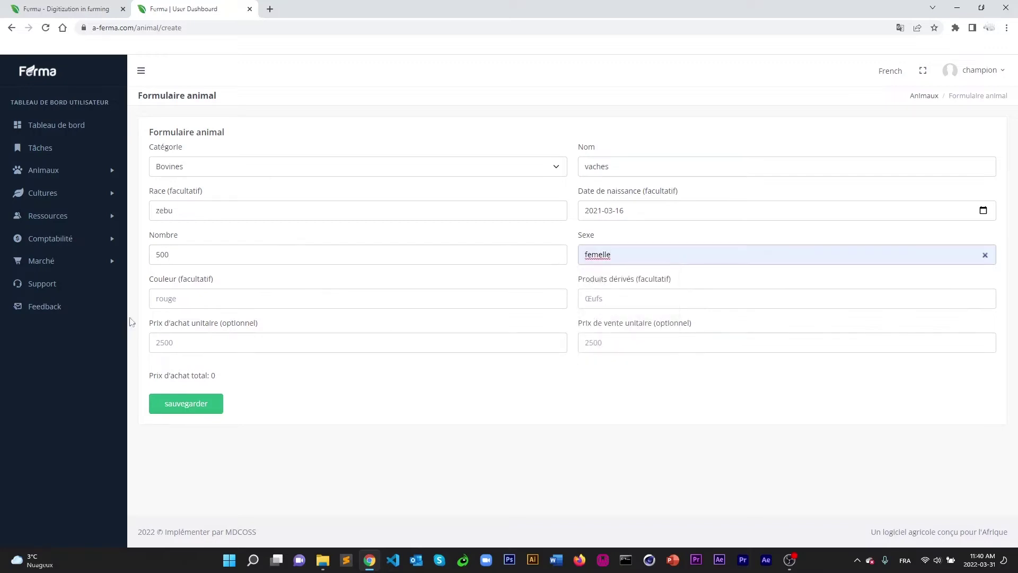
{"action": "left_click", "coordinate": [195, 300]}
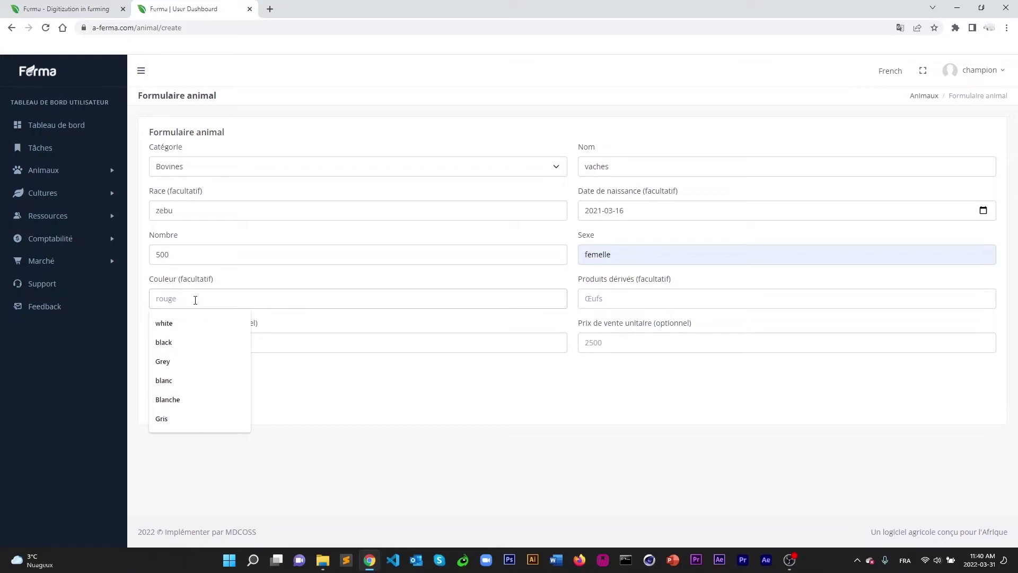
{"action": "type", "text": "noir"}
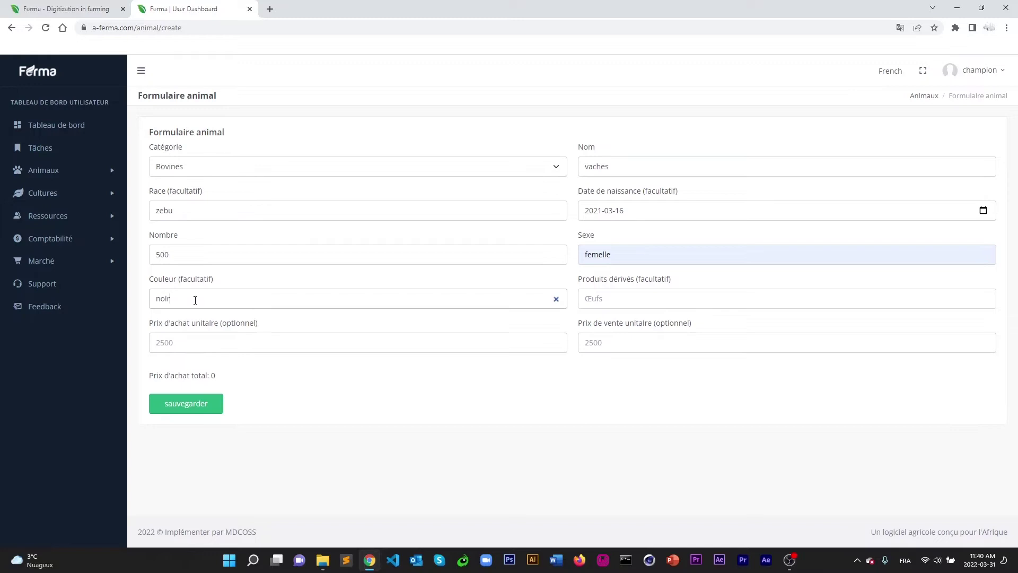
{"action": "left_click", "coordinate": [637, 291]}
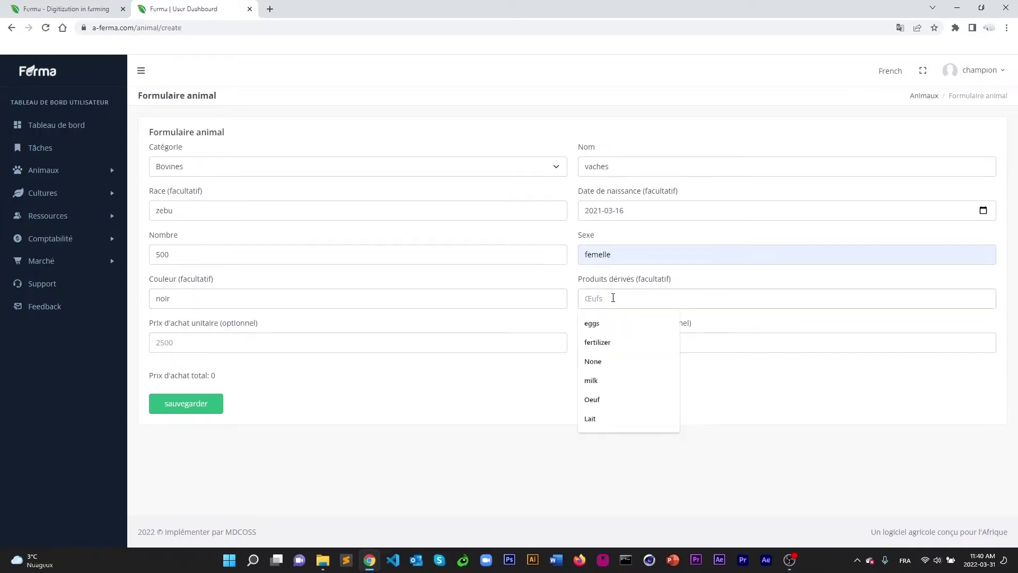
{"action": "type", "text": "lait"}
{"action": "left_click", "coordinate": [374, 412]}
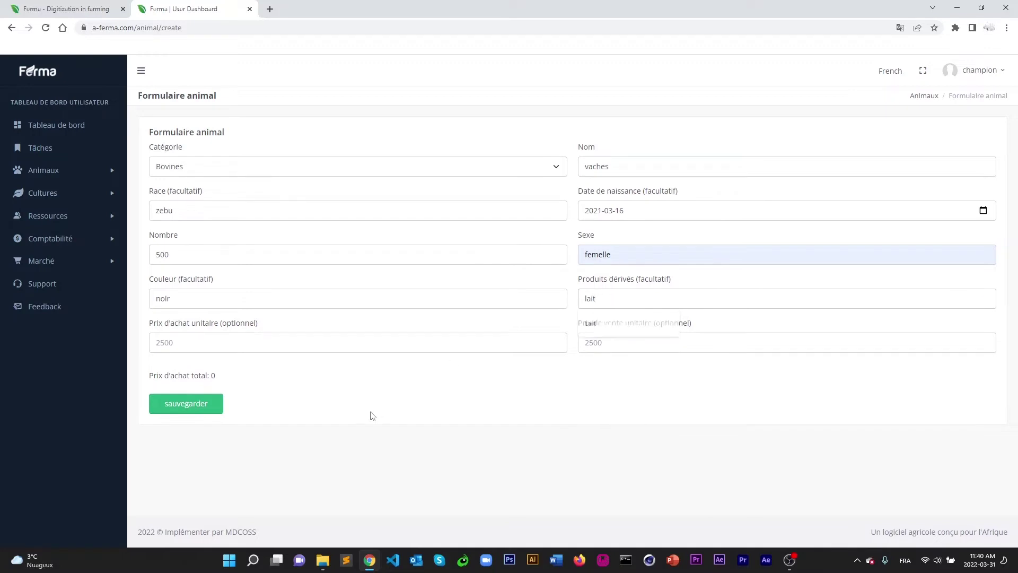
Set the unit purchase price to 150000 and selling price to 300000.
{"action": "left_click", "coordinate": [209, 345]}
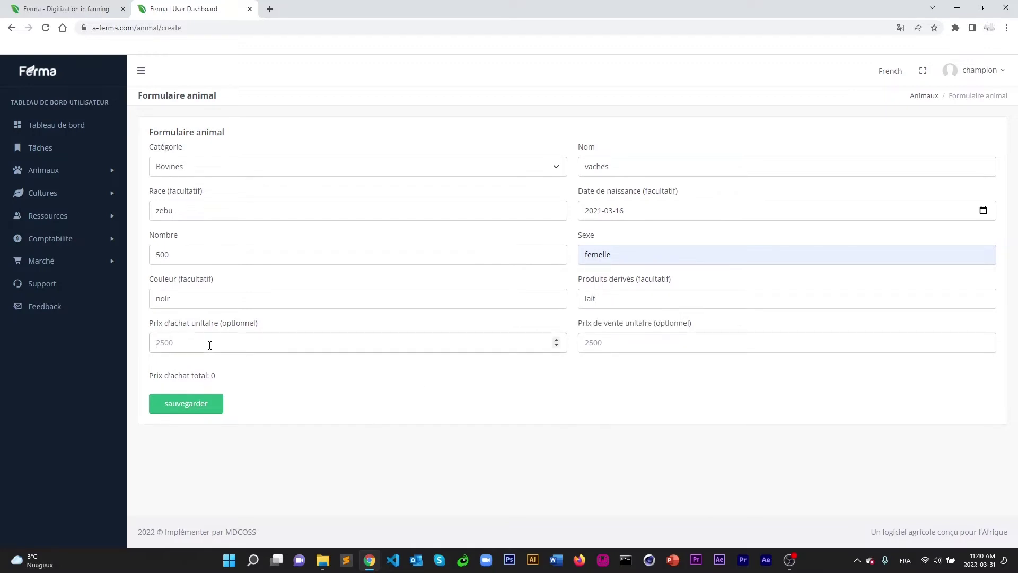
{"action": "type", "text": "150000"}
{"action": "left_click", "coordinate": [634, 342]}
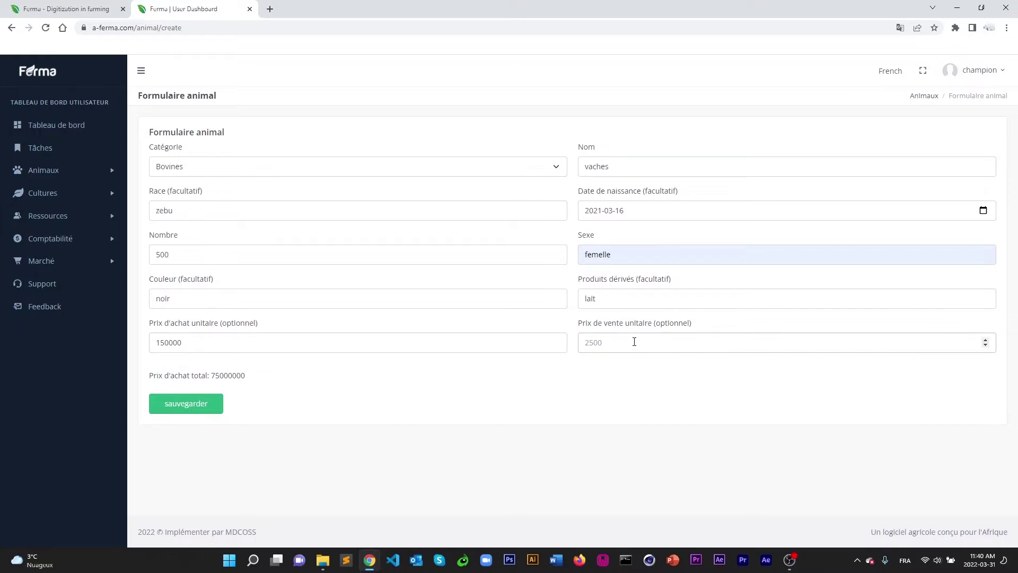
{"action": "type", "text": "300000"}
{"action": "left_click", "coordinate": [190, 408]}
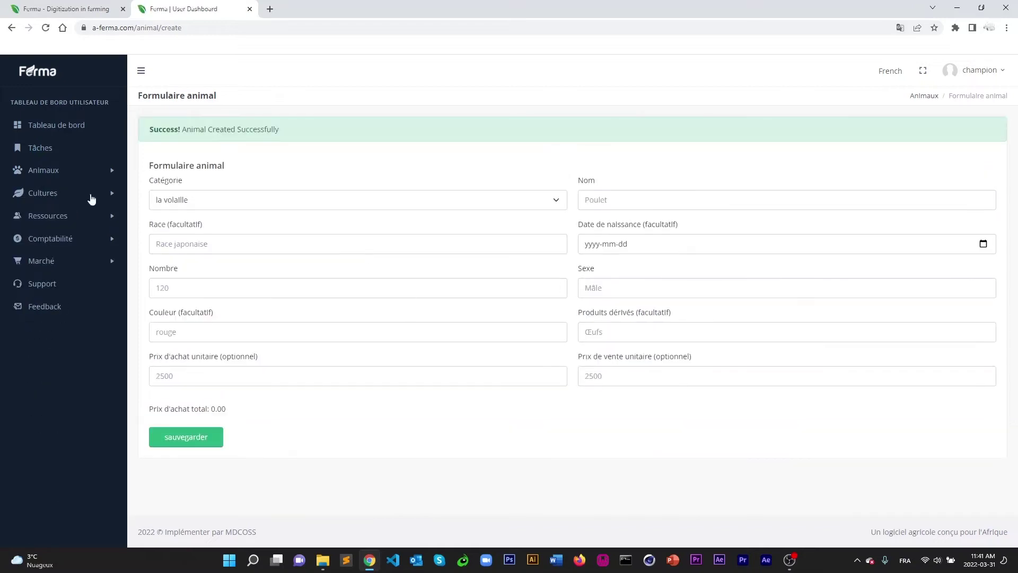
{"action": "left_click", "coordinate": [53, 171]}
{"action": "left_click", "coordinate": [46, 192]}
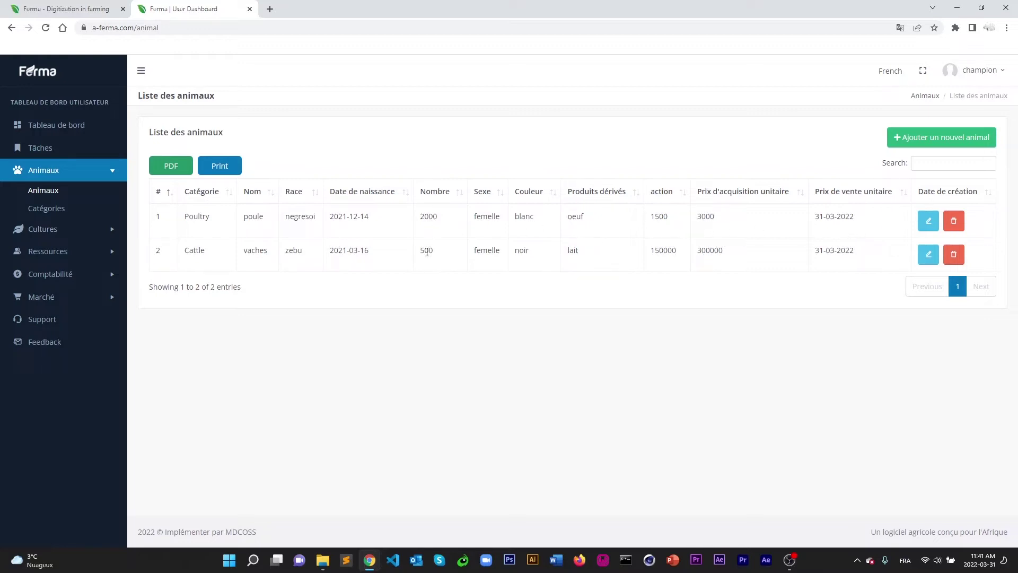
{"action": "left_click", "coordinate": [52, 209]}
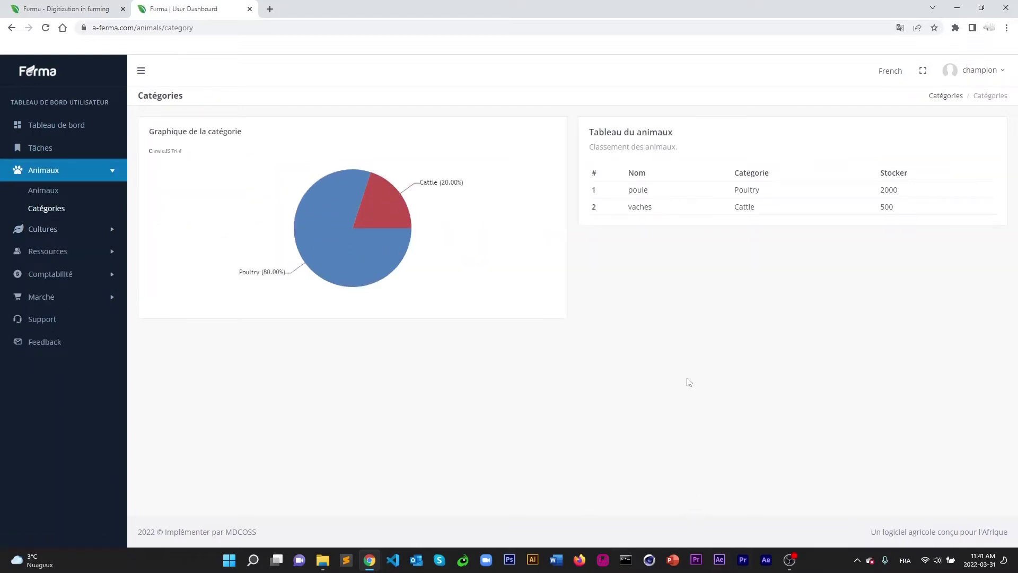
{"action": "left_click", "coordinate": [385, 210]}
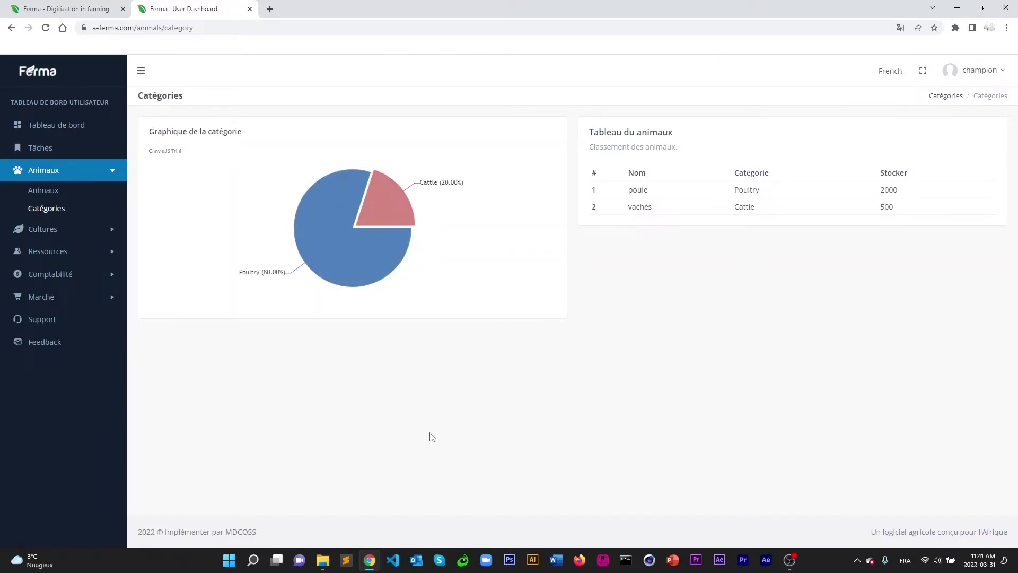
{"action": "left_click", "coordinate": [339, 265]}
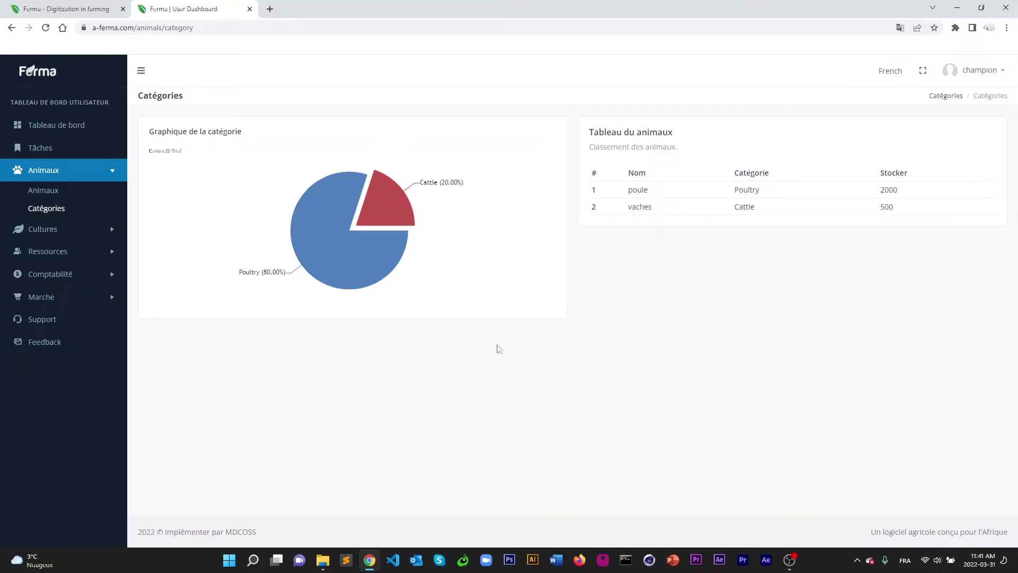
{"action": "mouse_move", "coordinate": [338, 269]}
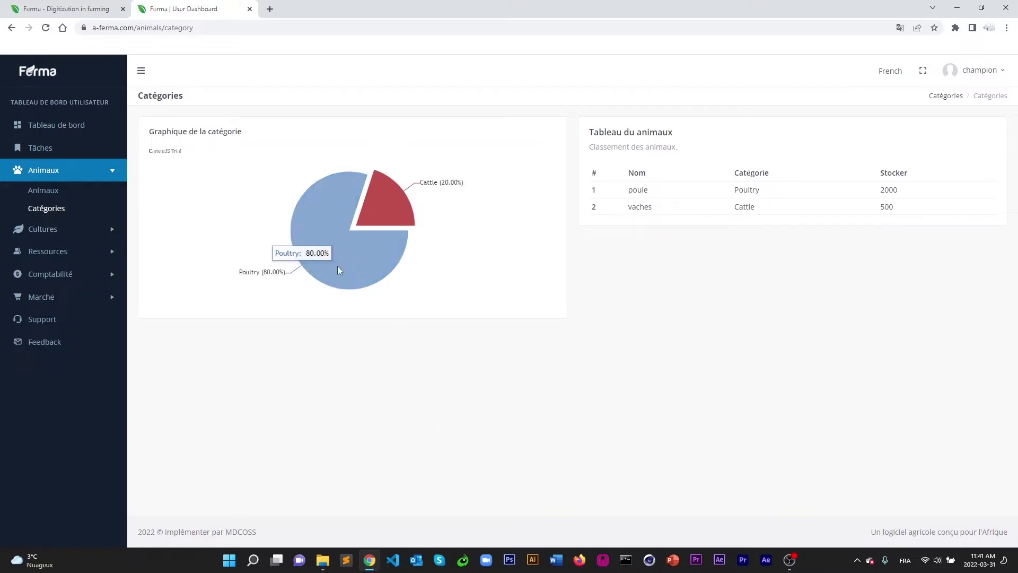
{"action": "mouse_move", "coordinate": [389, 194]}
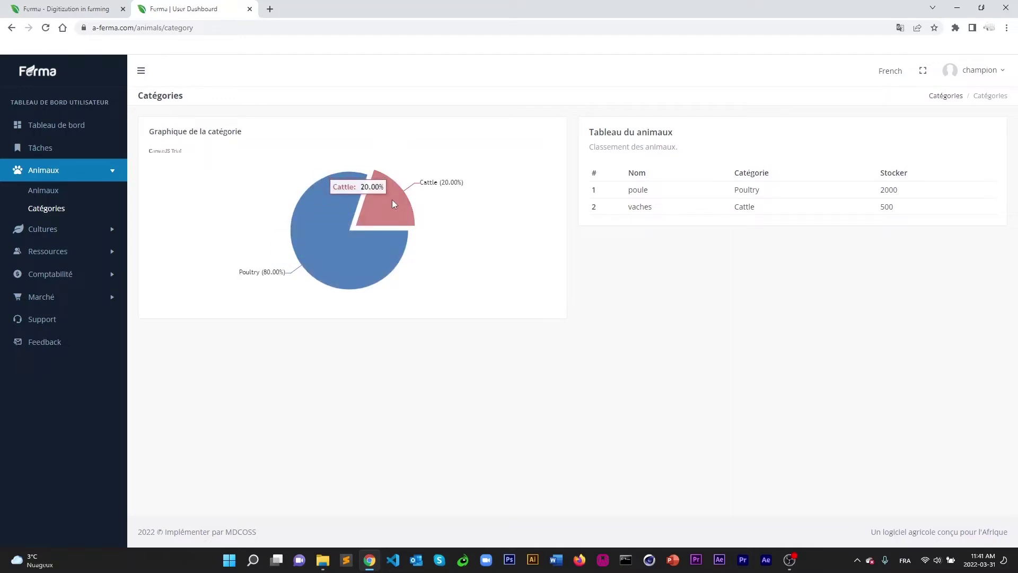
{"action": "mouse_move", "coordinate": [337, 247]}
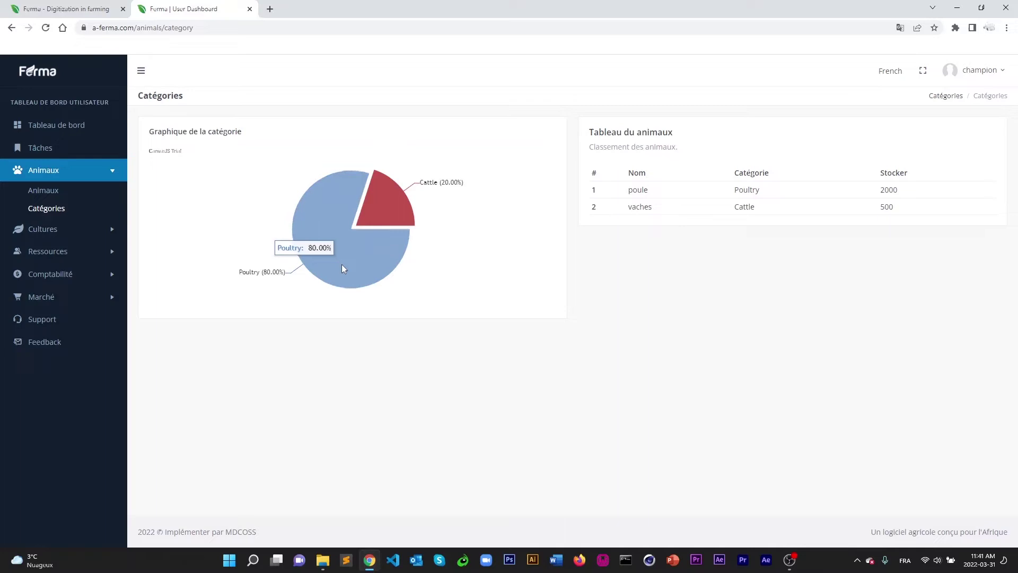
{"action": "left_click", "coordinate": [371, 218]}
{"action": "left_click", "coordinate": [371, 208]}
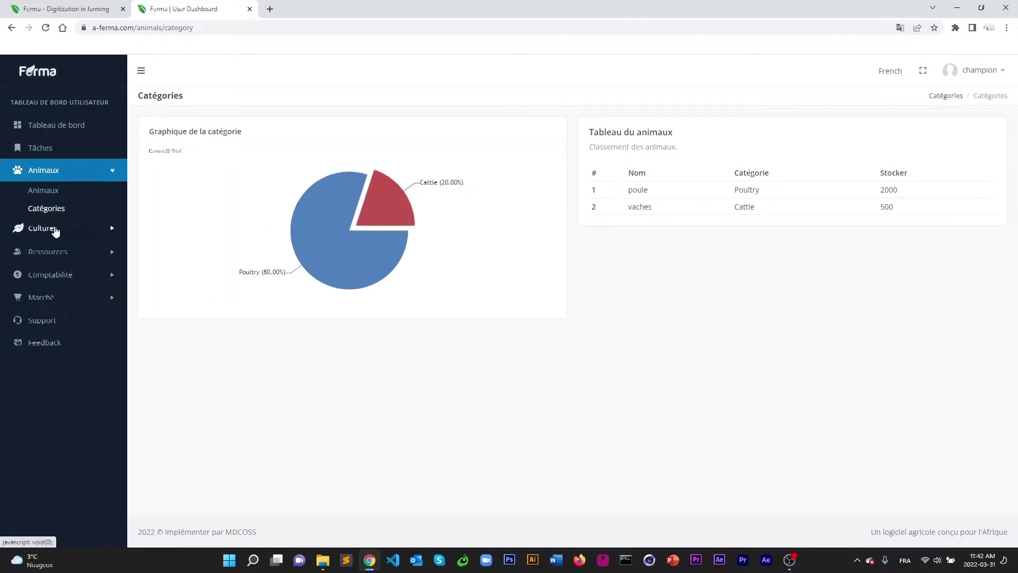
{"action": "left_click", "coordinate": [55, 230]}
Start a new tomates crop on 750 m², sown in march.
{"action": "left_click", "coordinate": [50, 214]}
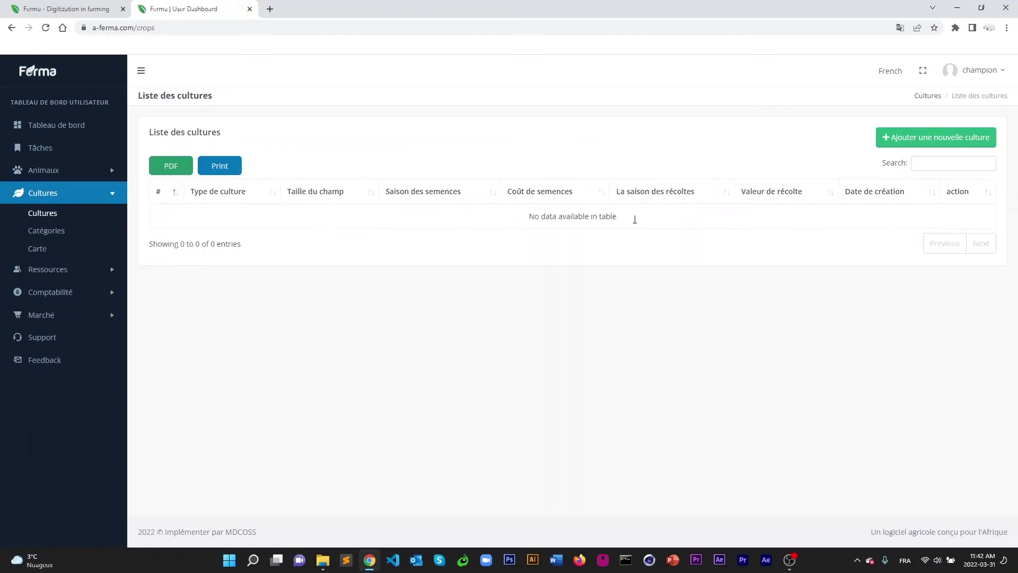
{"action": "left_click", "coordinate": [928, 137]}
{"action": "left_click", "coordinate": [205, 166]}
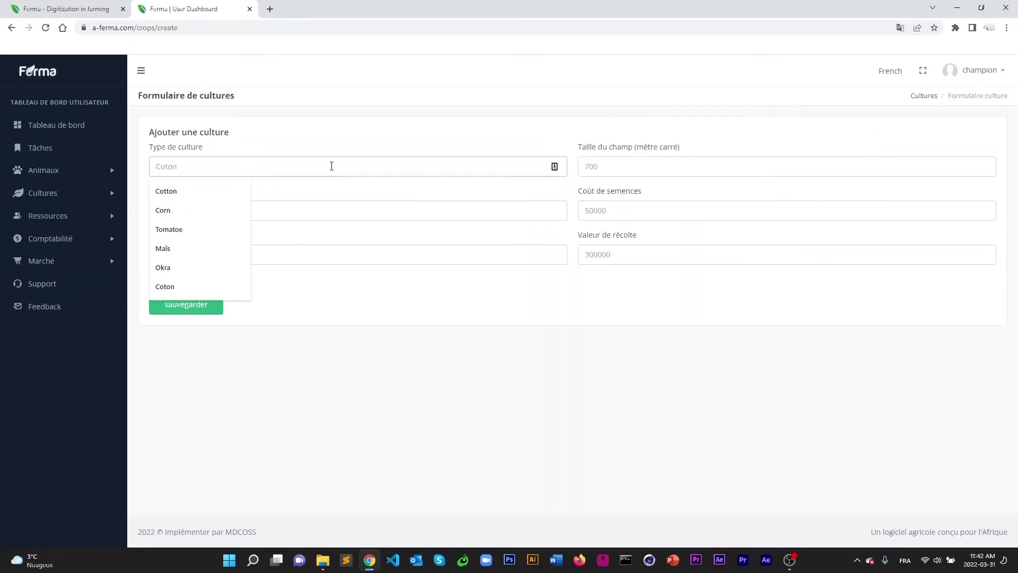
{"action": "type", "text": "tomates"}
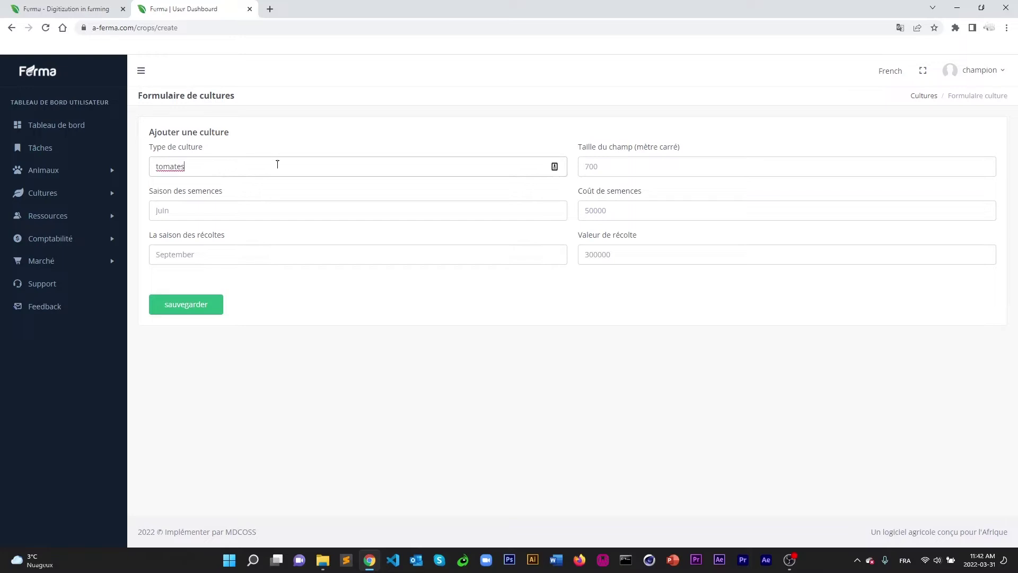
{"action": "left_click", "coordinate": [595, 165]}
{"action": "type", "text": "750"}
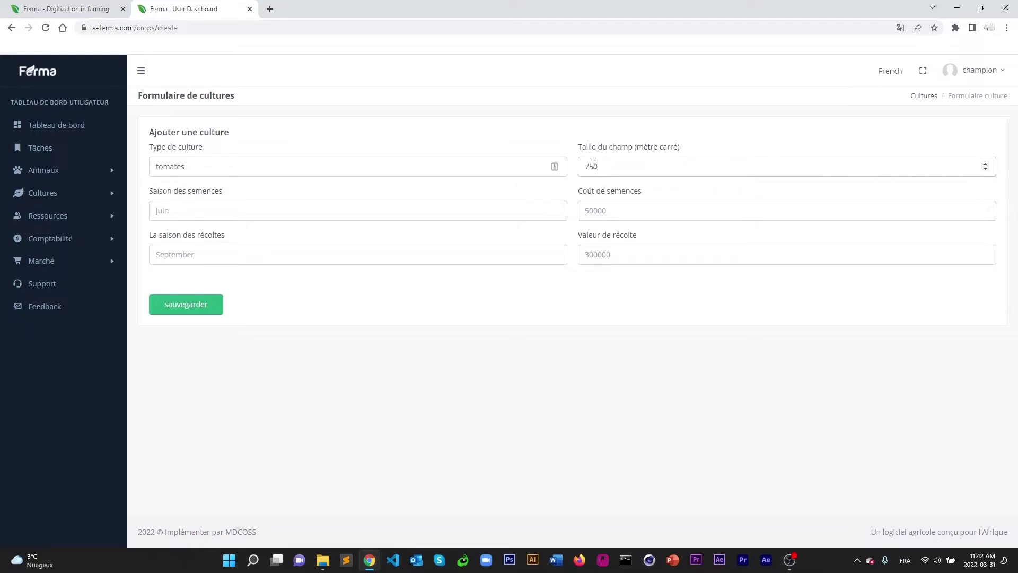
{"action": "left_click", "coordinate": [257, 210]}
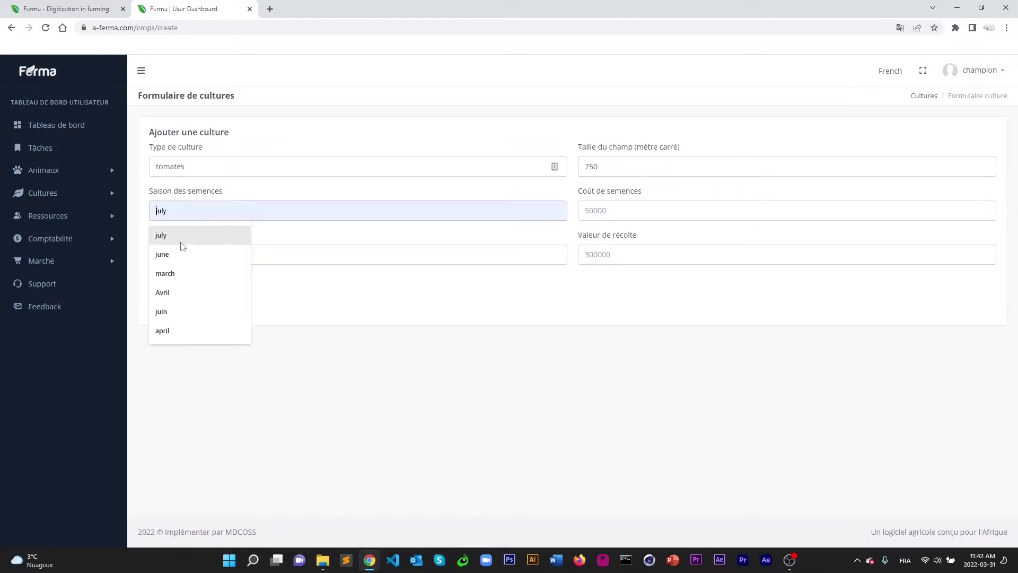
{"action": "left_click", "coordinate": [185, 278]}
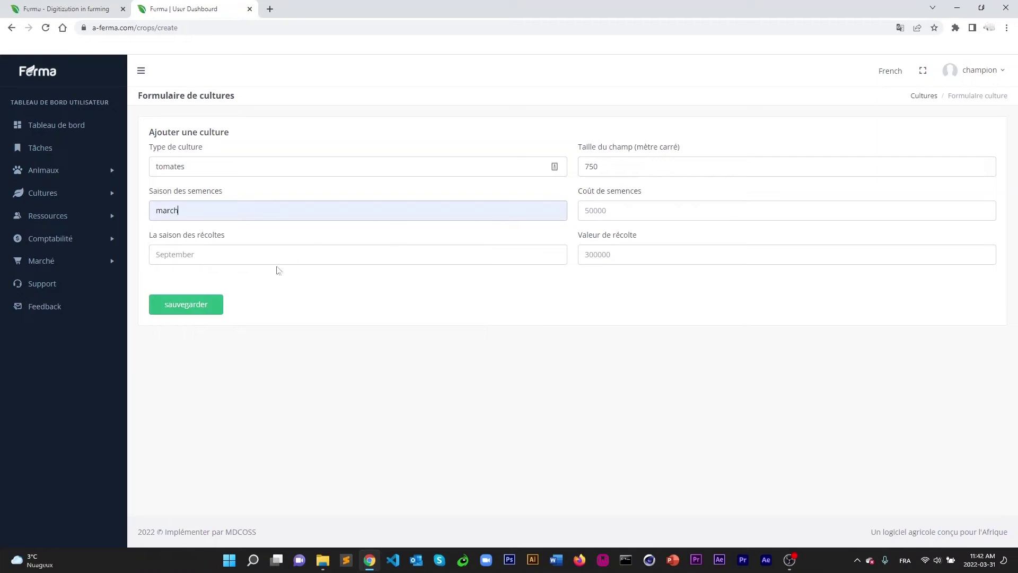
Set harvest season mai, seed cost 60000 and harvest value 120000, then save.
{"action": "left_click", "coordinate": [234, 255]}
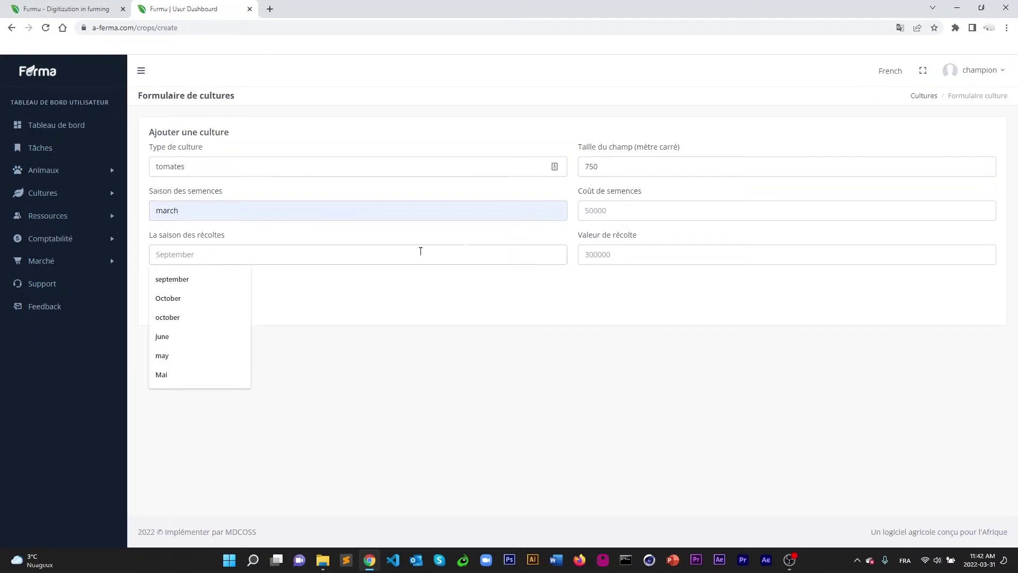
{"action": "left_click", "coordinate": [250, 269]}
{"action": "left_click", "coordinate": [248, 254]}
{"action": "type", "text": "mai"}
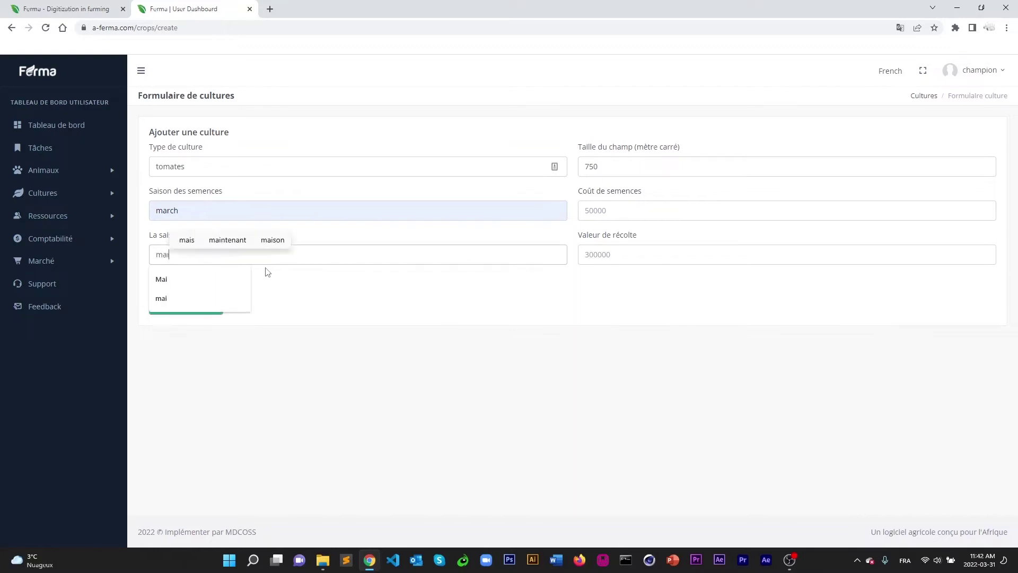
{"action": "left_click", "coordinate": [424, 327]}
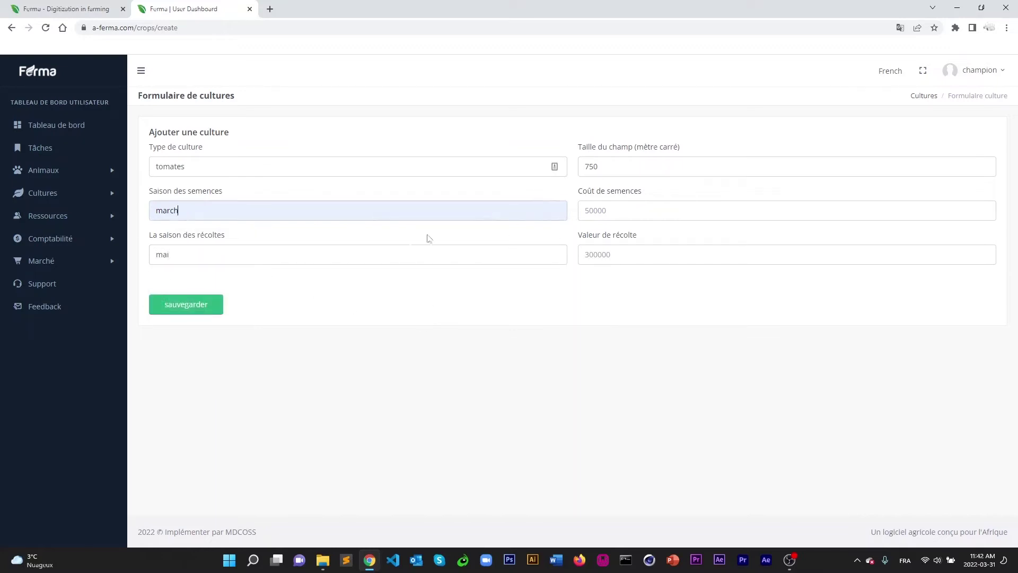
{"action": "left_click", "coordinate": [611, 210]}
{"action": "type", "text": "60000"}
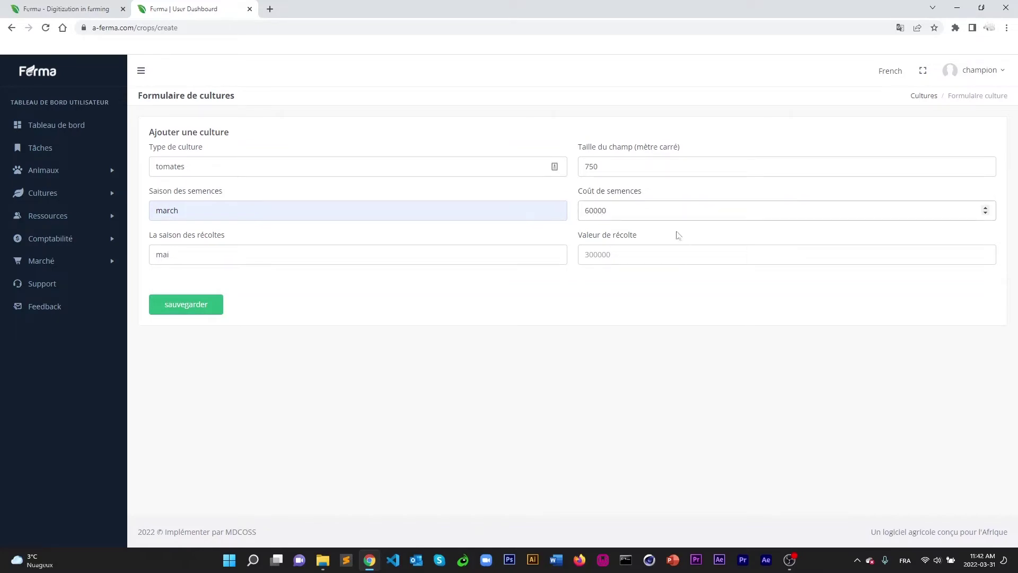
{"action": "left_click", "coordinate": [608, 248]}
{"action": "type", "text": "120000"}
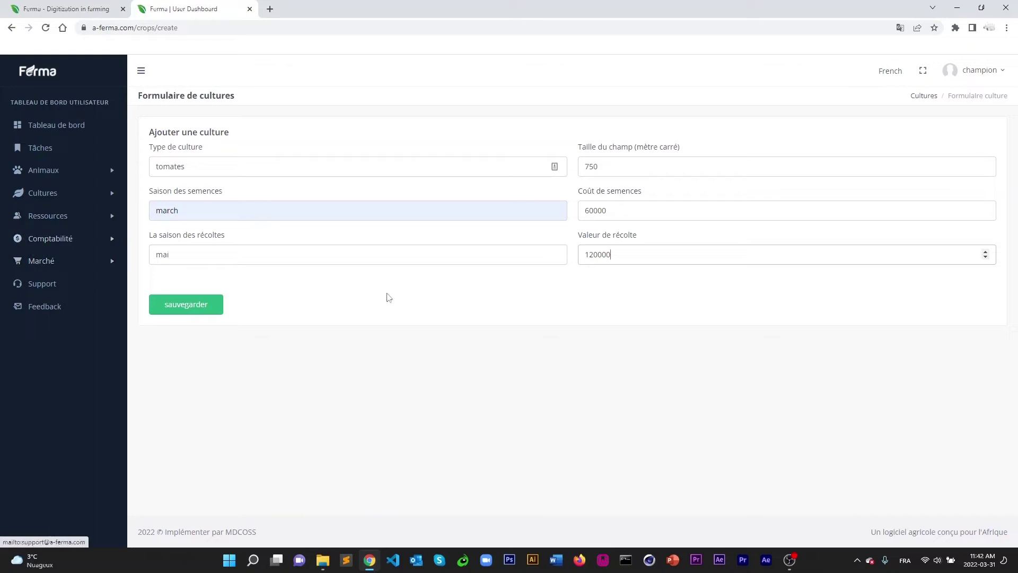
{"action": "left_click", "coordinate": [177, 303]}
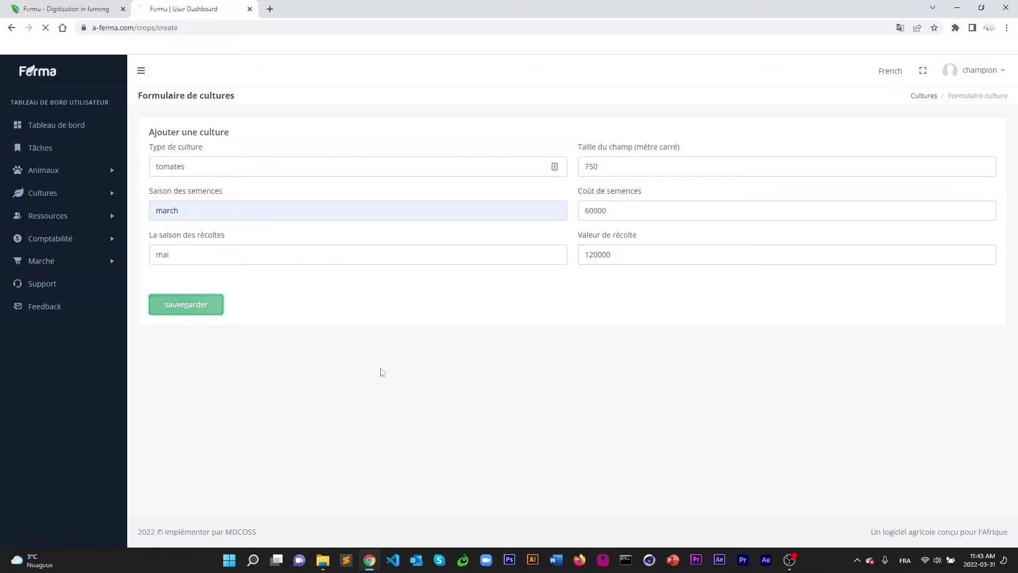
{"action": "left_click", "coordinate": [42, 193]}
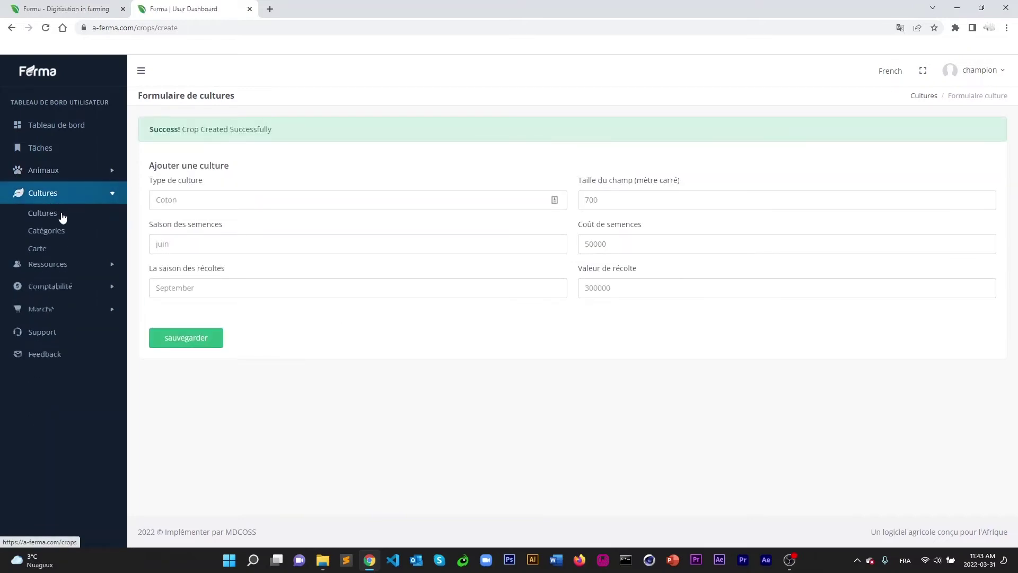
Check the crop list for tomates, then start a new crop at its Type de culture field.
{"action": "left_click", "coordinate": [38, 213]}
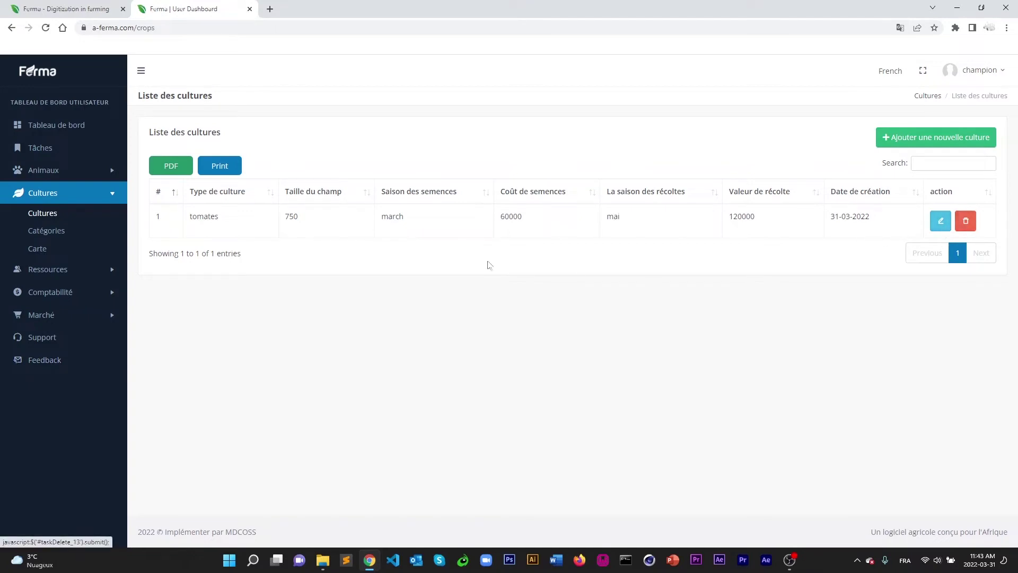
{"action": "left_click", "coordinate": [912, 142]}
{"action": "left_click", "coordinate": [219, 168]}
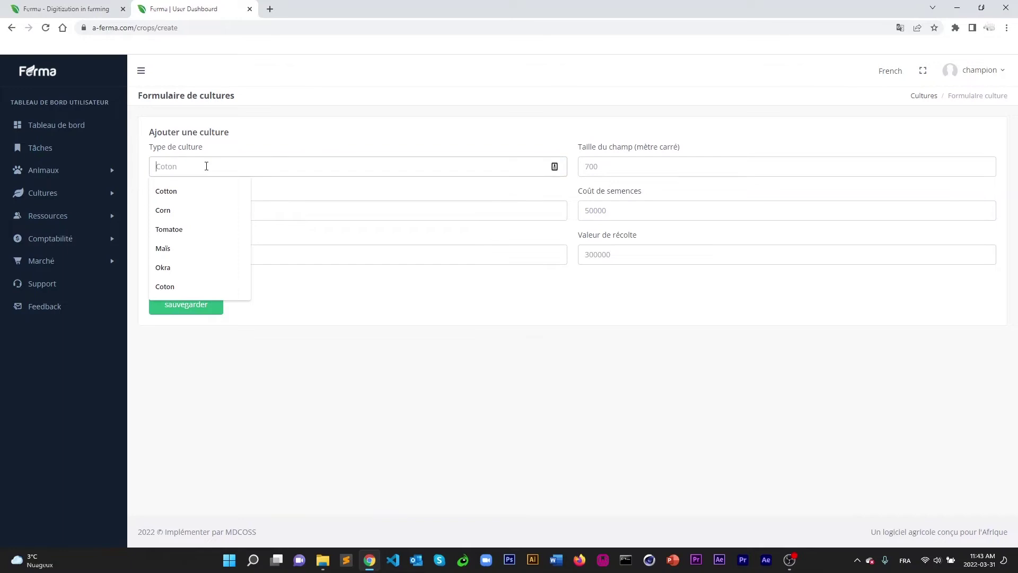
Make the new crop Coton, sown in juin and harvested in Octobre.
{"action": "type", "text": "Coton"}
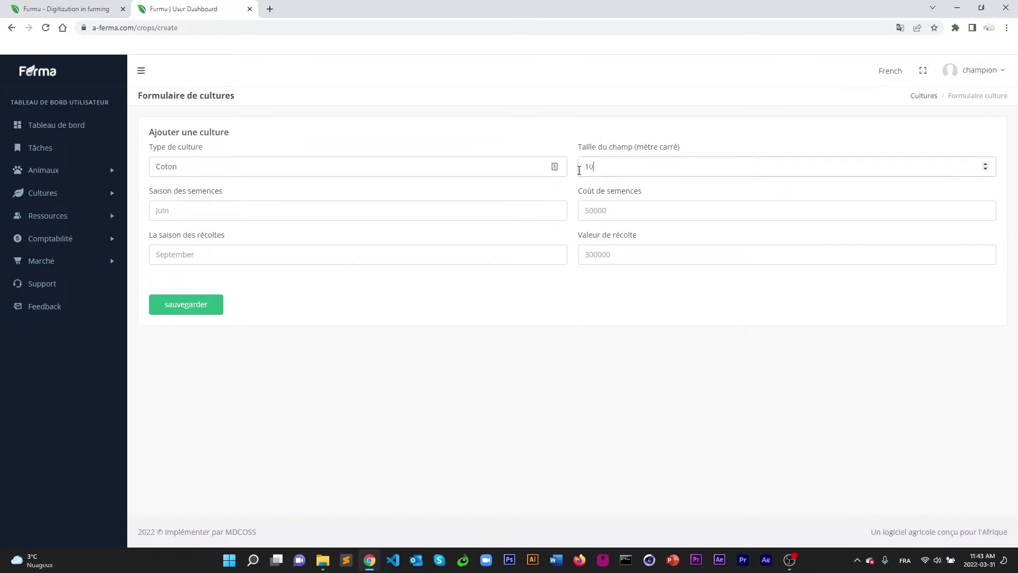
{"action": "left_click", "coordinate": [347, 215]}
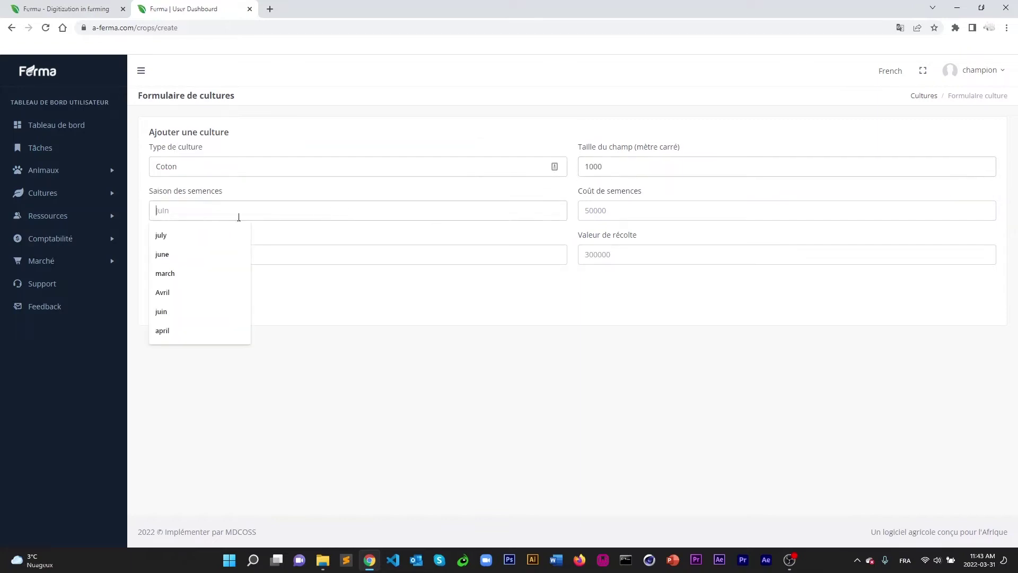
{"action": "left_click", "coordinate": [170, 309]}
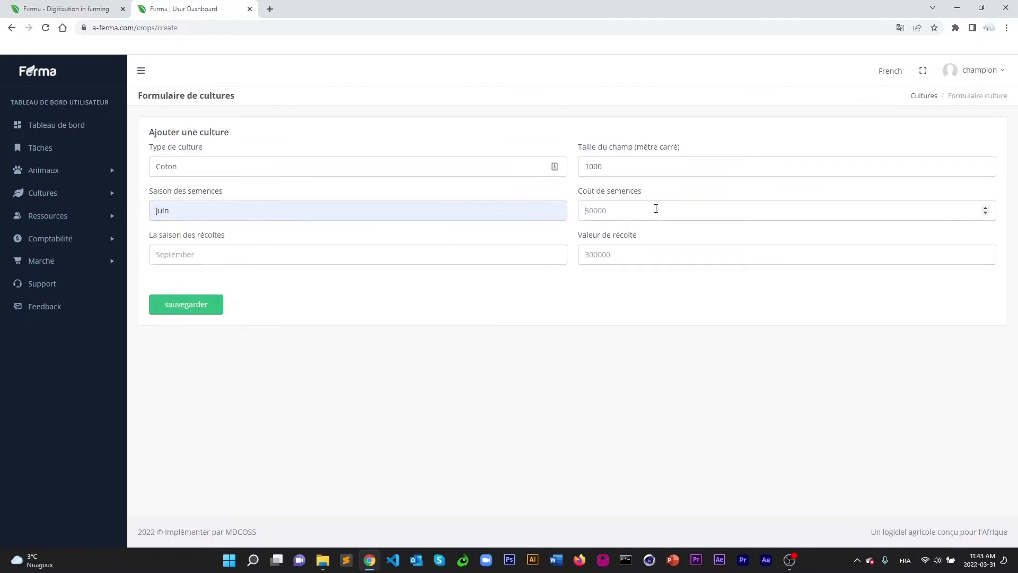
{"action": "left_click", "coordinate": [304, 262]}
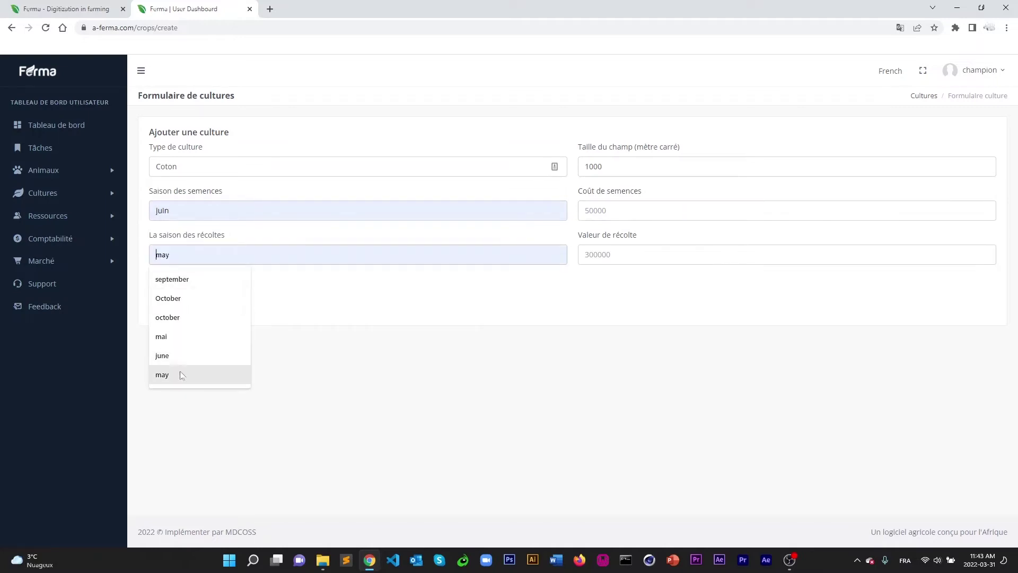
{"action": "left_click", "coordinate": [182, 317]}
{"action": "left_click", "coordinate": [325, 251]}
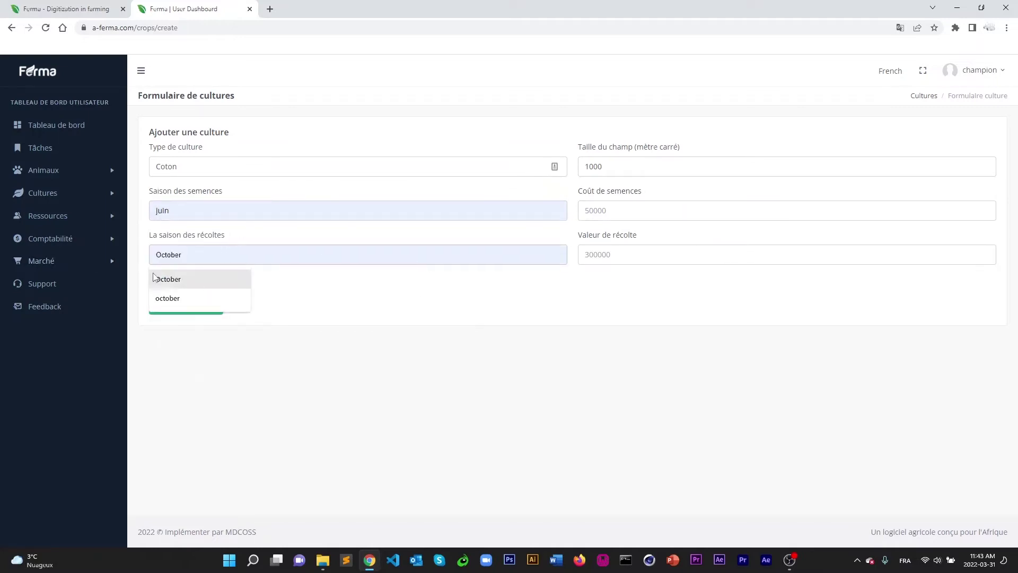
{"action": "type", "text": "octobre"}
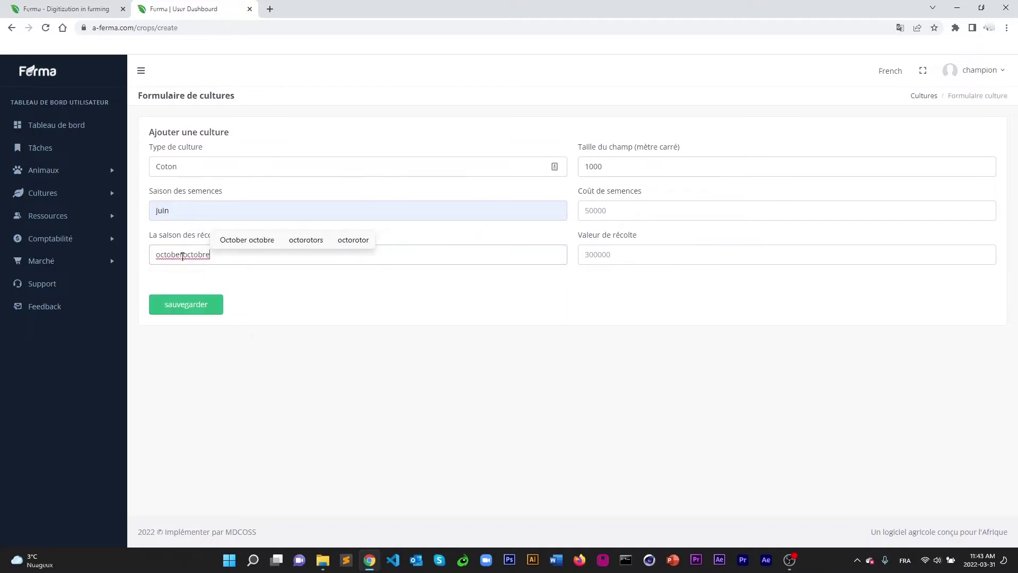
{"action": "key", "text": "ctrl+a"}
{"action": "type", "text": "Octobre"}
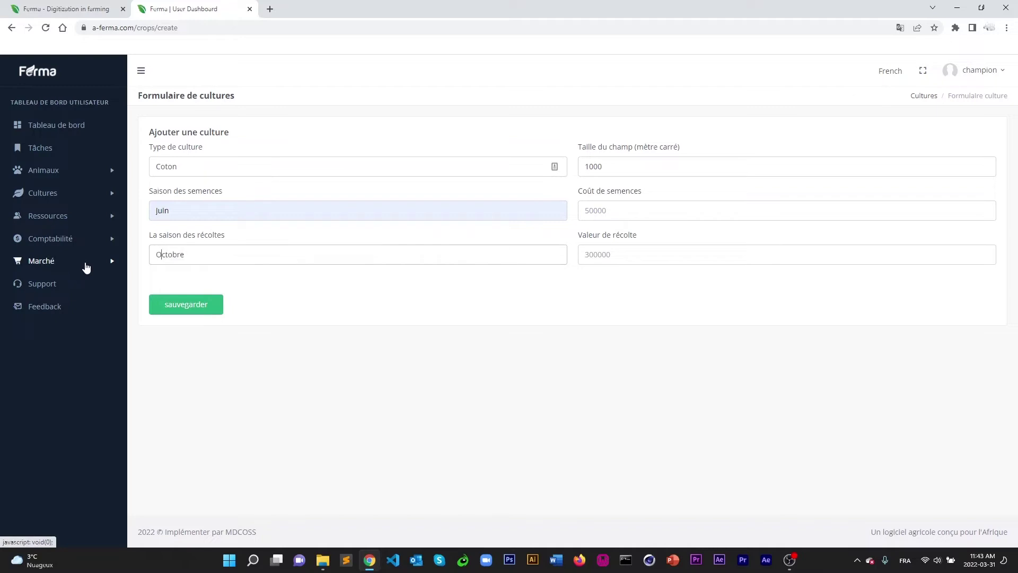
Enter seed cost 1500000 and harvest value 3000000, save, and view the crop list.
{"action": "left_click", "coordinate": [619, 211]}
{"action": "type", "text": "1500"}
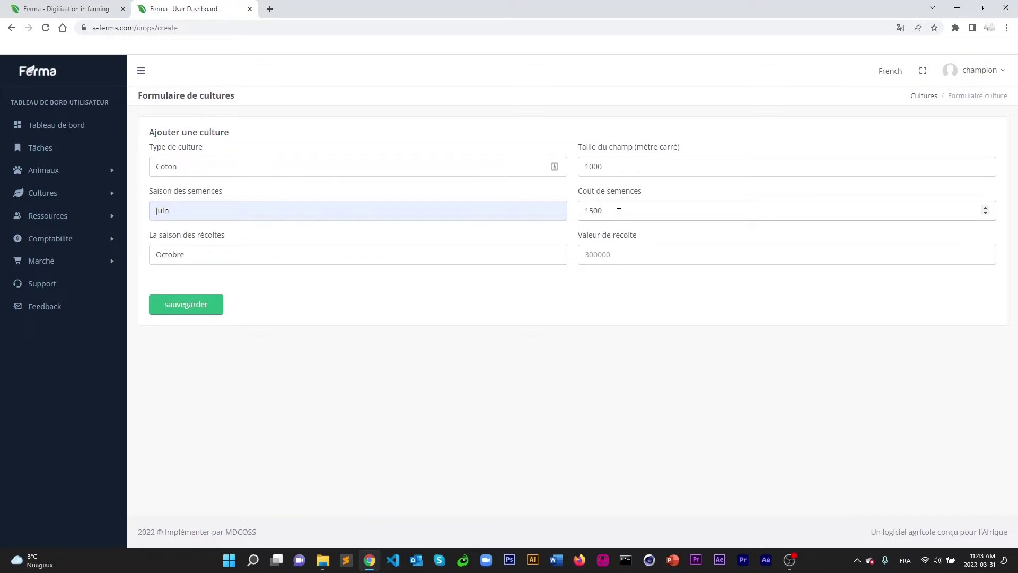
{"action": "left_click", "coordinate": [625, 254]}
{"action": "type", "text": "3"}
{"action": "left_click", "coordinate": [192, 305]}
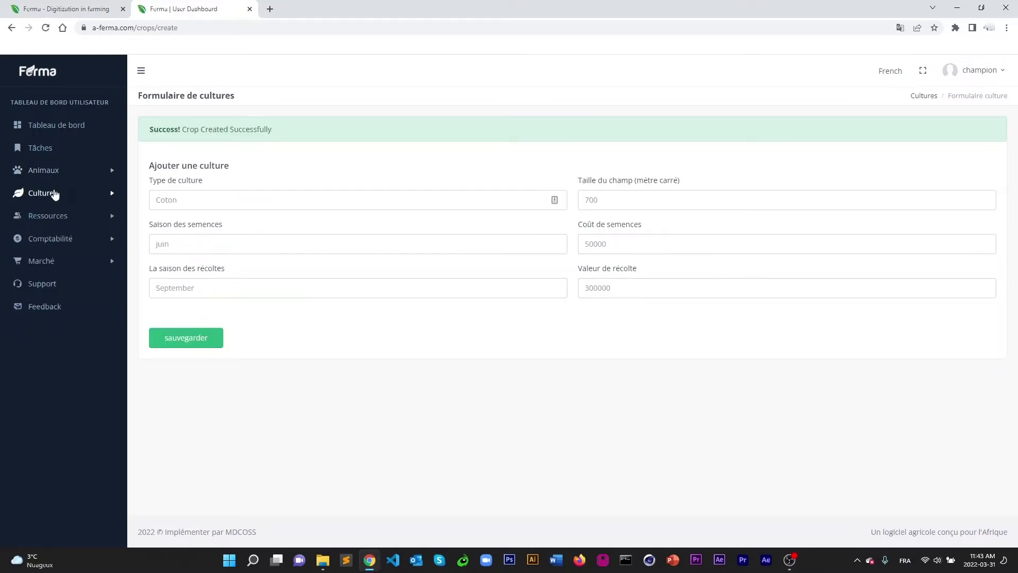
{"action": "left_click", "coordinate": [49, 194]}
{"action": "left_click", "coordinate": [44, 217]}
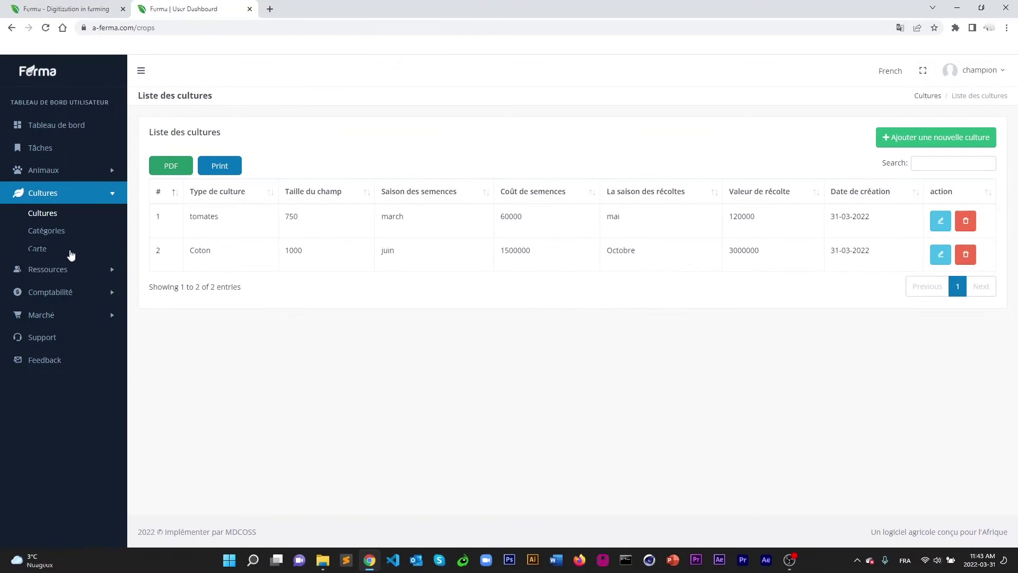
{"action": "left_click", "coordinate": [47, 231]}
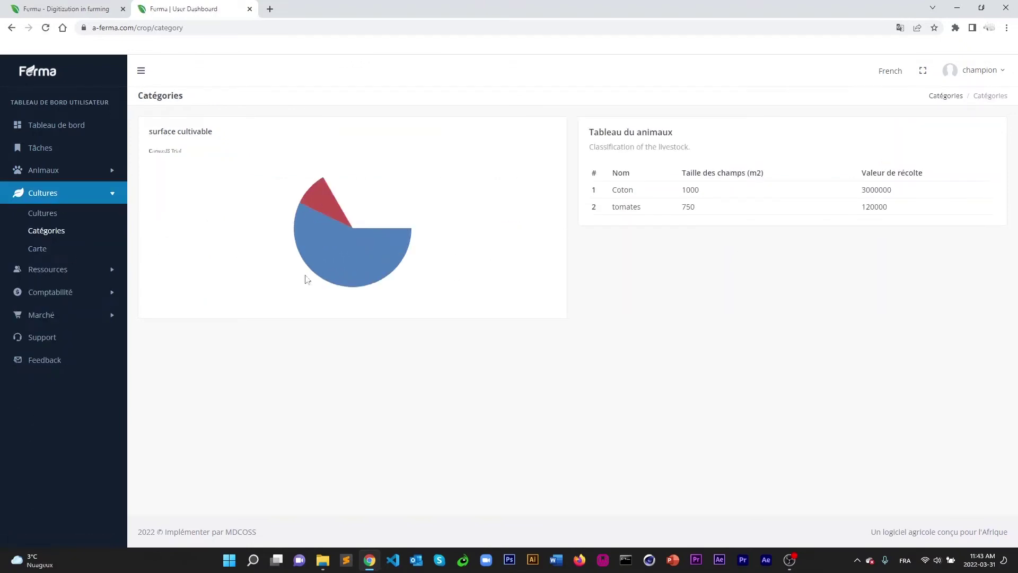
{"action": "left_click", "coordinate": [401, 212]}
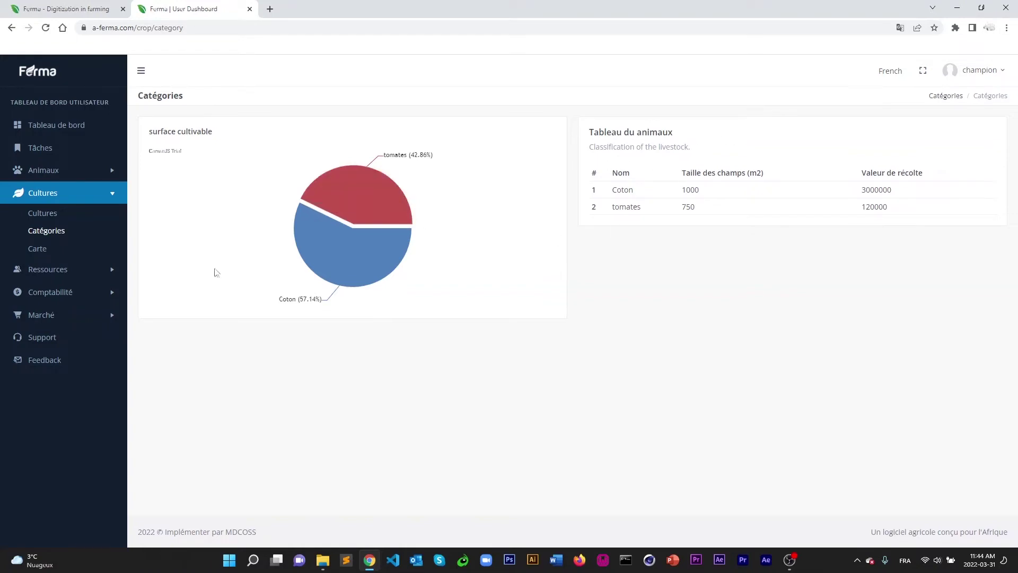
{"action": "left_click", "coordinate": [366, 267]}
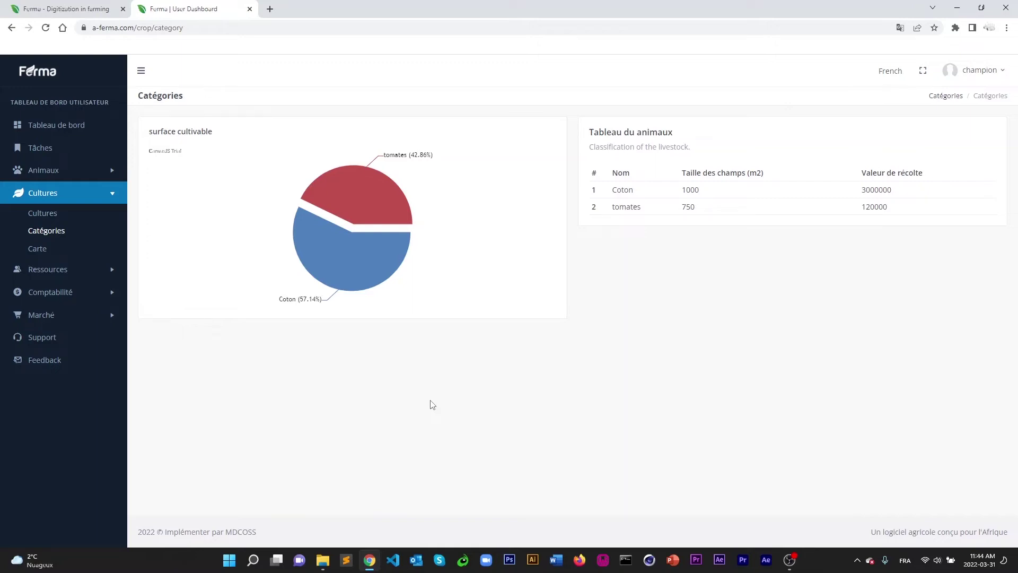
{"action": "left_click", "coordinate": [62, 174]}
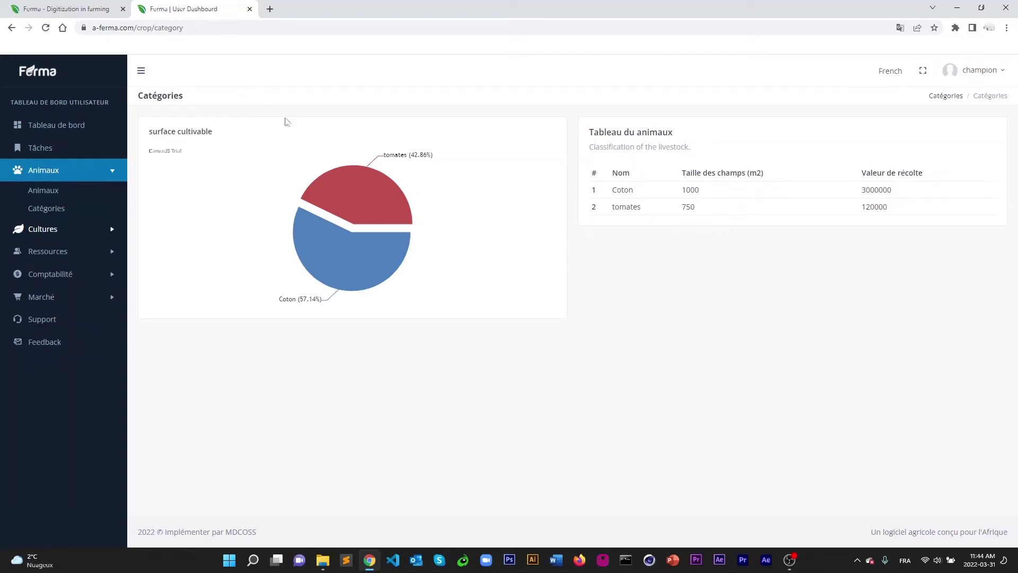
{"action": "left_click", "coordinate": [51, 231]}
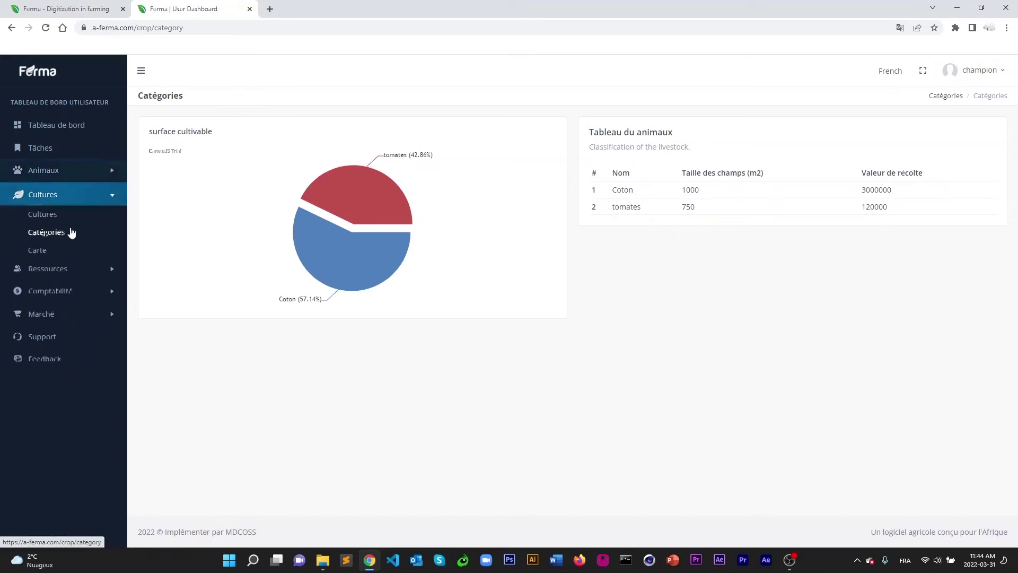
{"action": "left_click", "coordinate": [53, 214]}
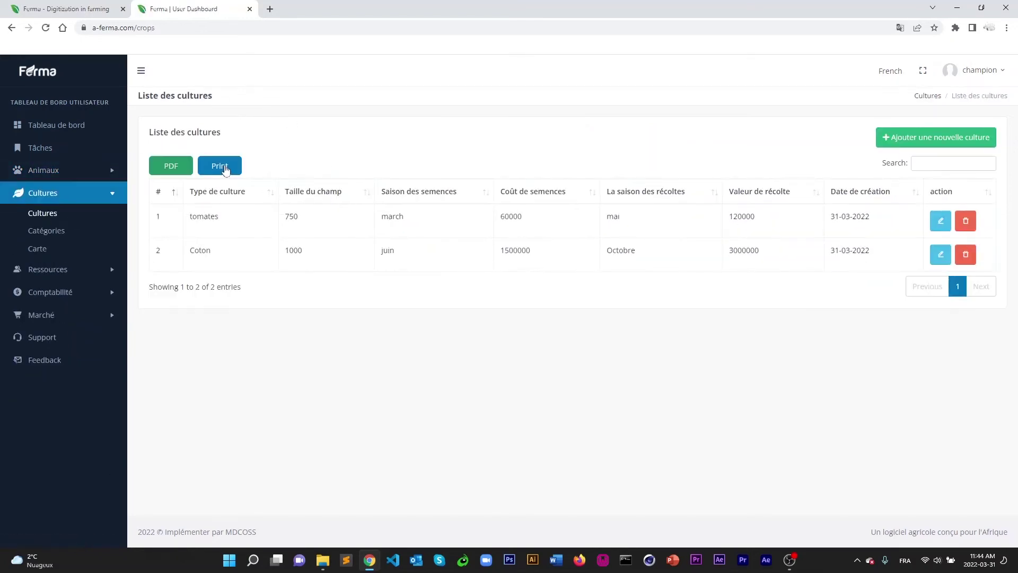
{"action": "left_click", "coordinate": [224, 169]}
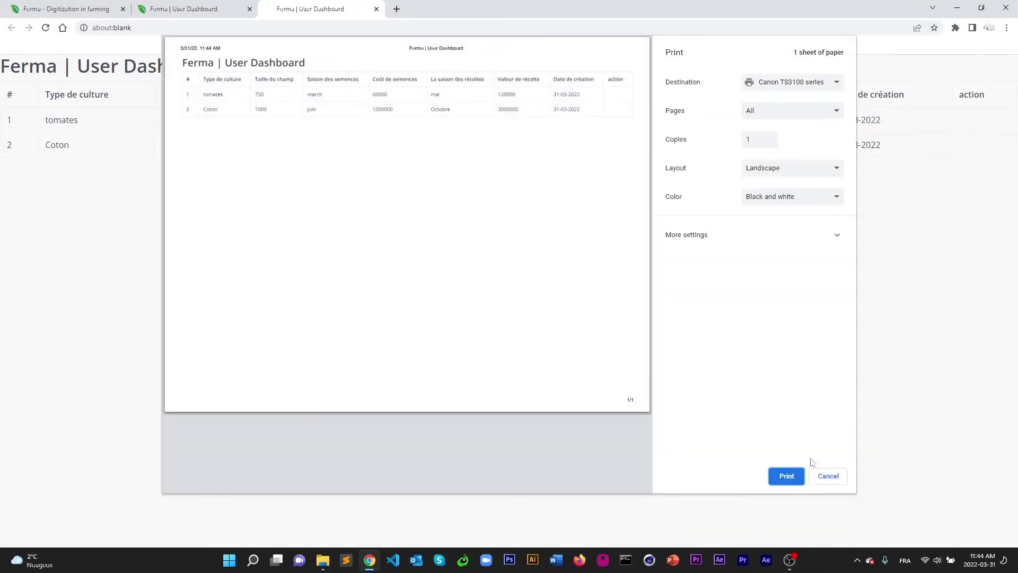
{"action": "left_click", "coordinate": [828, 475]}
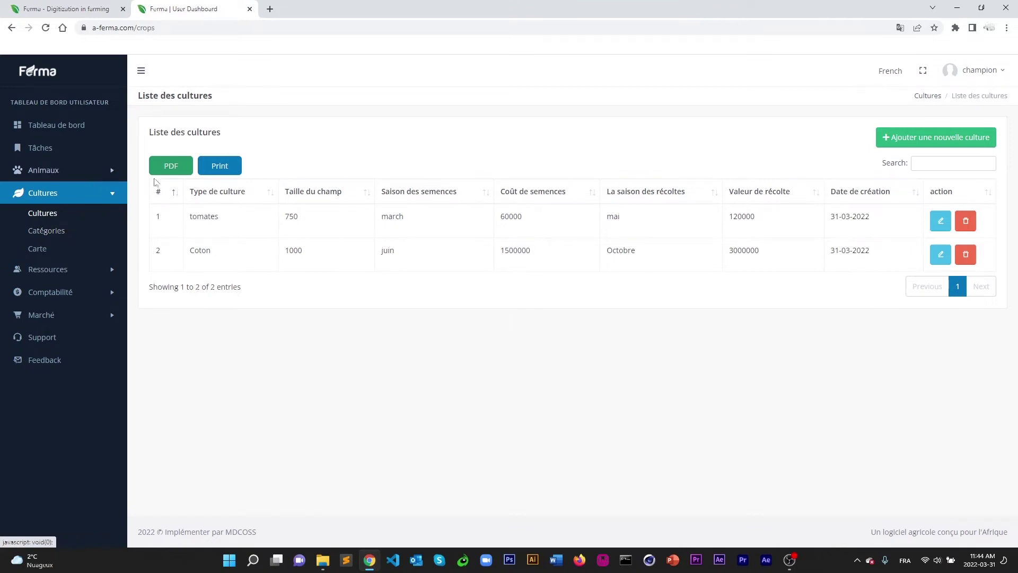
Open the crop location map page under Cultures.
{"action": "left_click", "coordinate": [60, 231]}
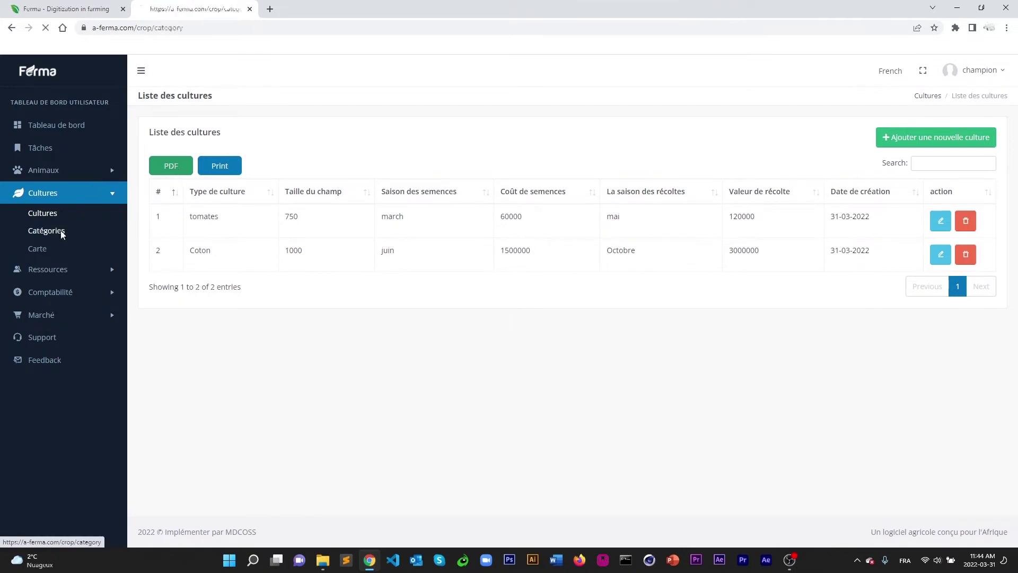
{"action": "left_click", "coordinate": [42, 250]}
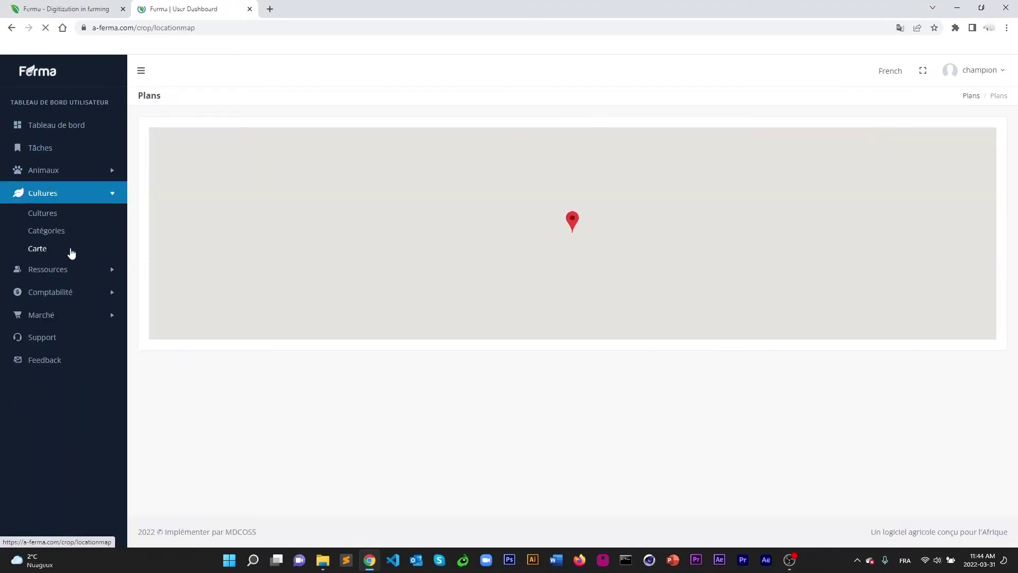
{"action": "left_click", "coordinate": [50, 231]}
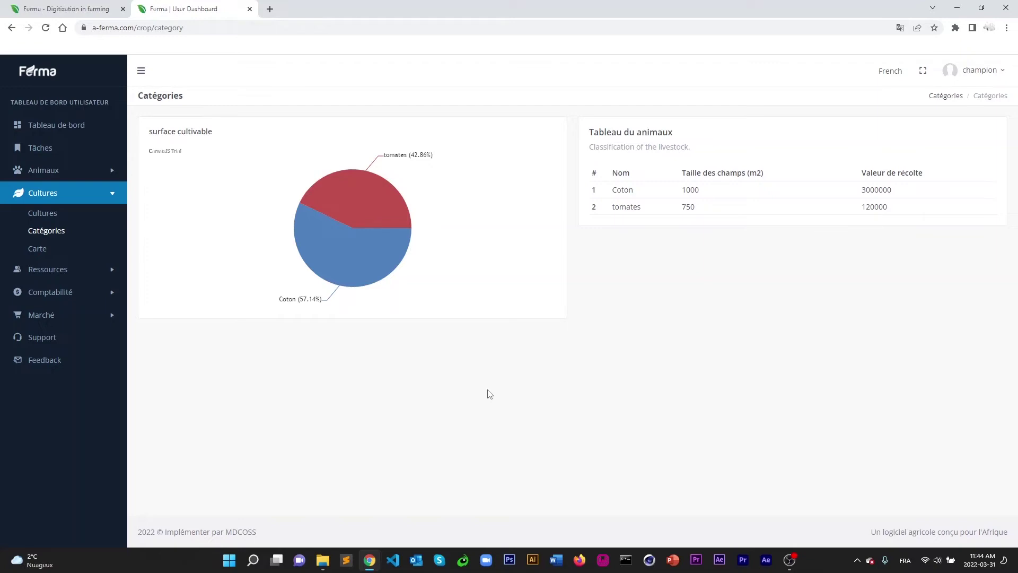
{"action": "left_click", "coordinate": [37, 249]}
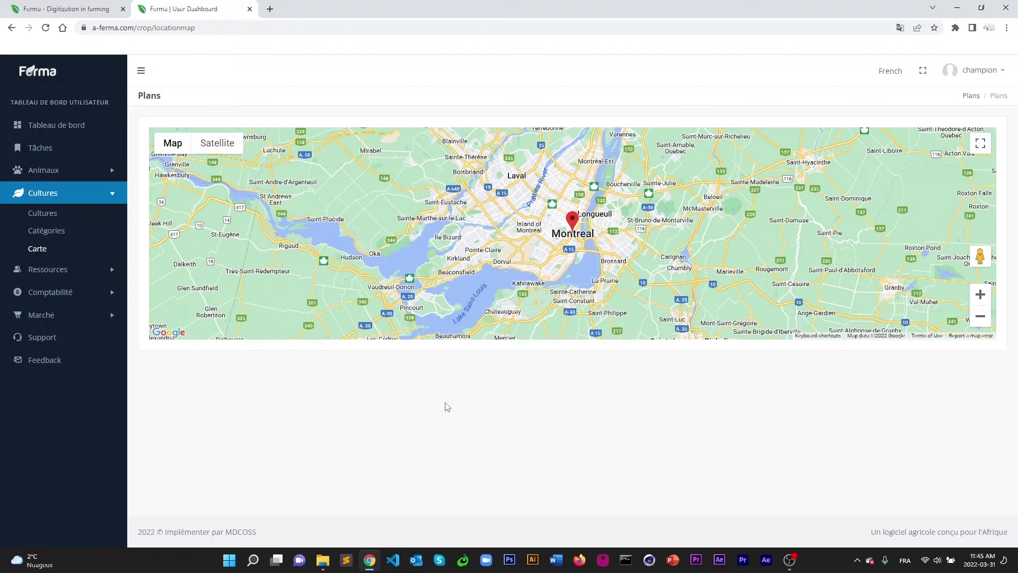
Switch the map to Satellite imagery, leaving terrain off, and zoom into the city.
{"action": "mouse_move", "coordinate": [171, 143]}
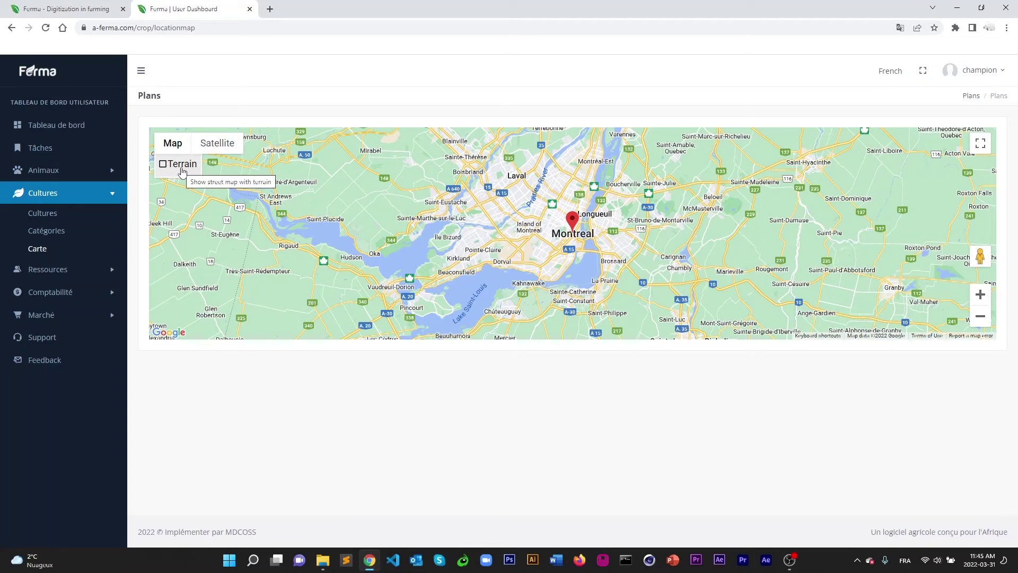
{"action": "left_click", "coordinate": [178, 168]}
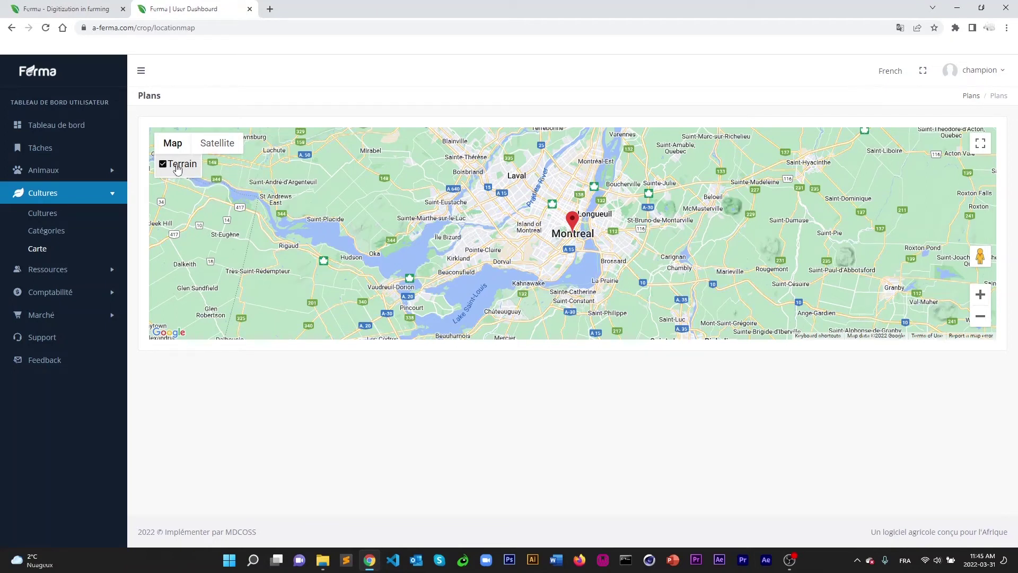
{"action": "left_click", "coordinate": [182, 167]}
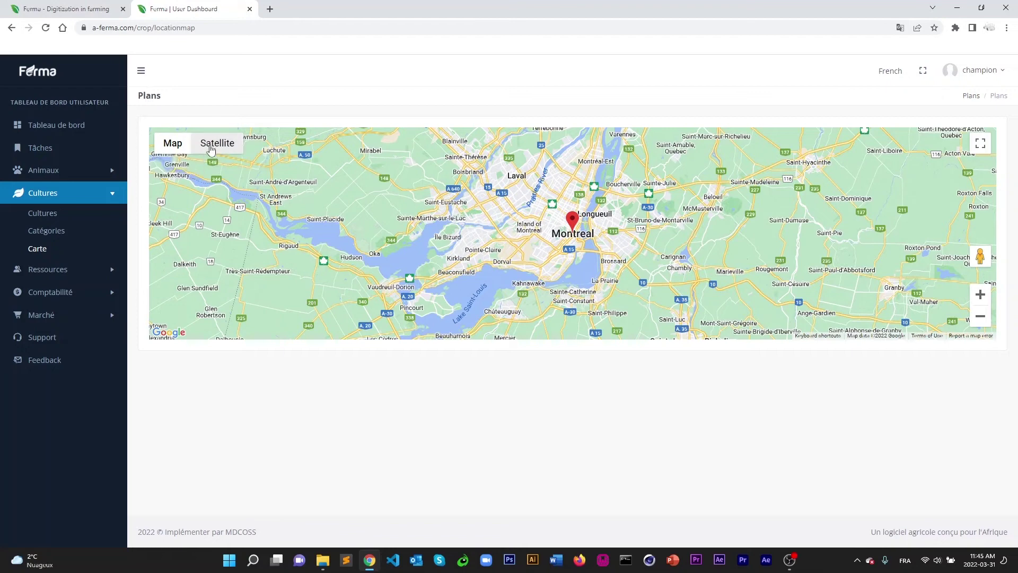
{"action": "left_click", "coordinate": [207, 154]}
{"action": "scroll", "coordinate": [535, 231], "scroll_direction": "up", "scroll_amount": 3}
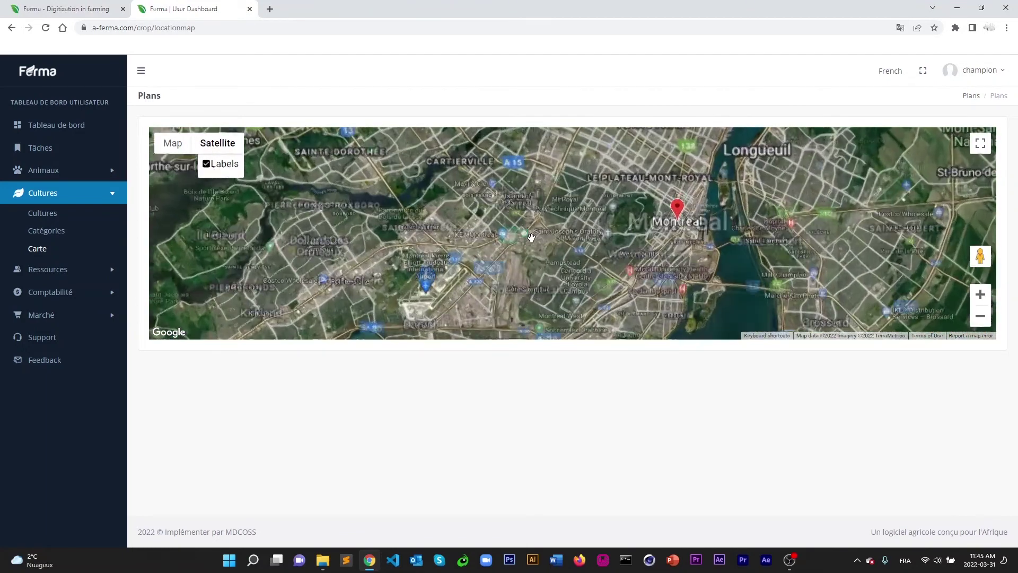
{"action": "scroll", "coordinate": [562, 198], "scroll_direction": "up", "scroll_amount": 4}
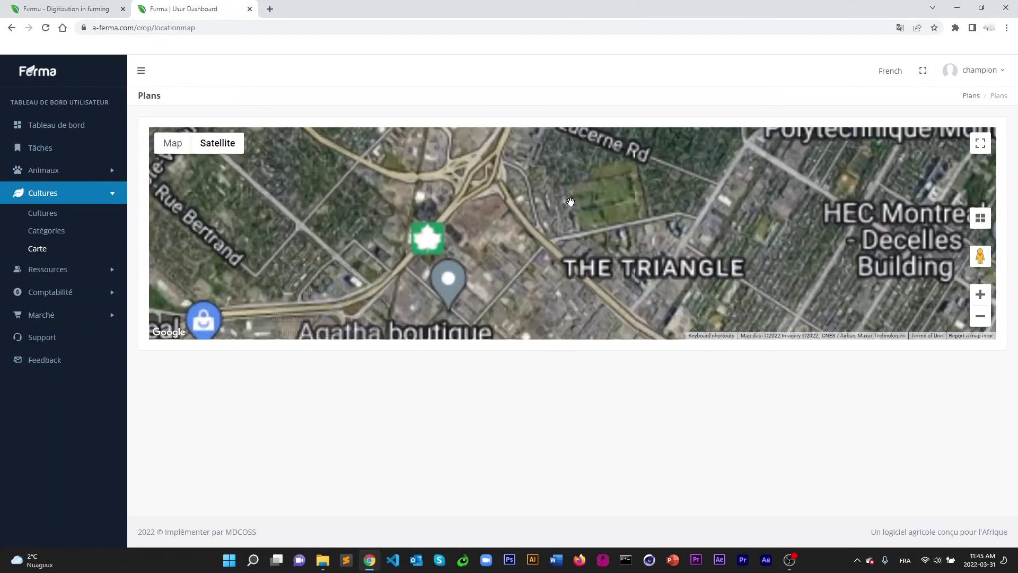
{"action": "scroll", "coordinate": [570, 222], "scroll_direction": "up", "scroll_amount": 2}
{"action": "scroll", "coordinate": [550, 234], "scroll_direction": "down", "scroll_amount": 2}
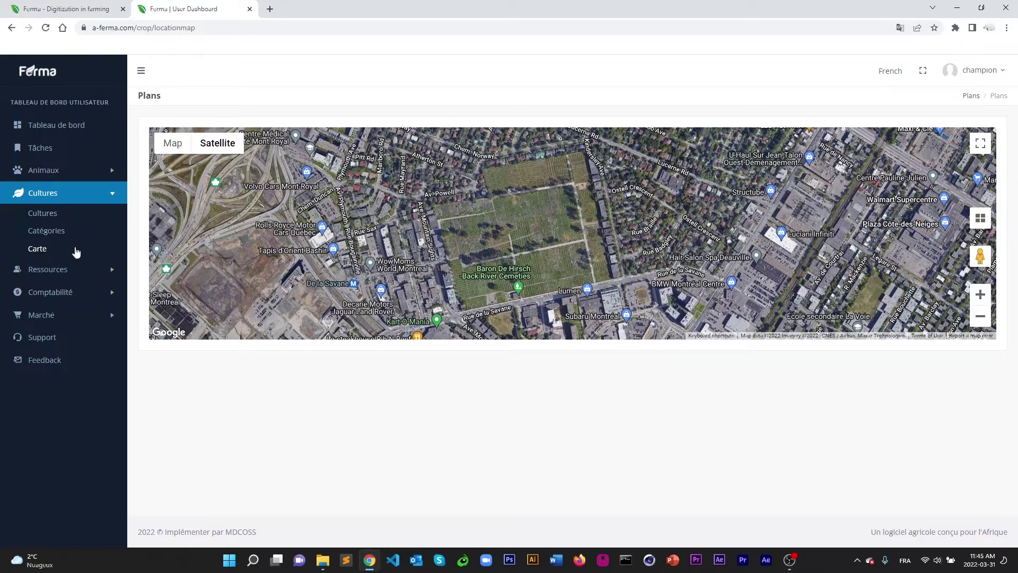
Start a new employee with the saved name and job title eleveur.
{"action": "left_click", "coordinate": [47, 269]}
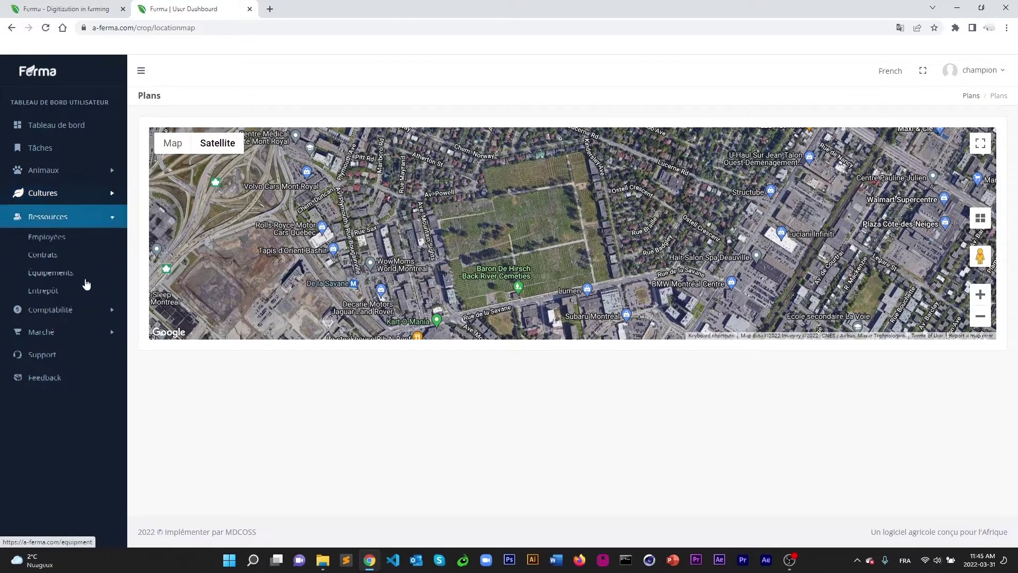
{"action": "left_click", "coordinate": [49, 236]}
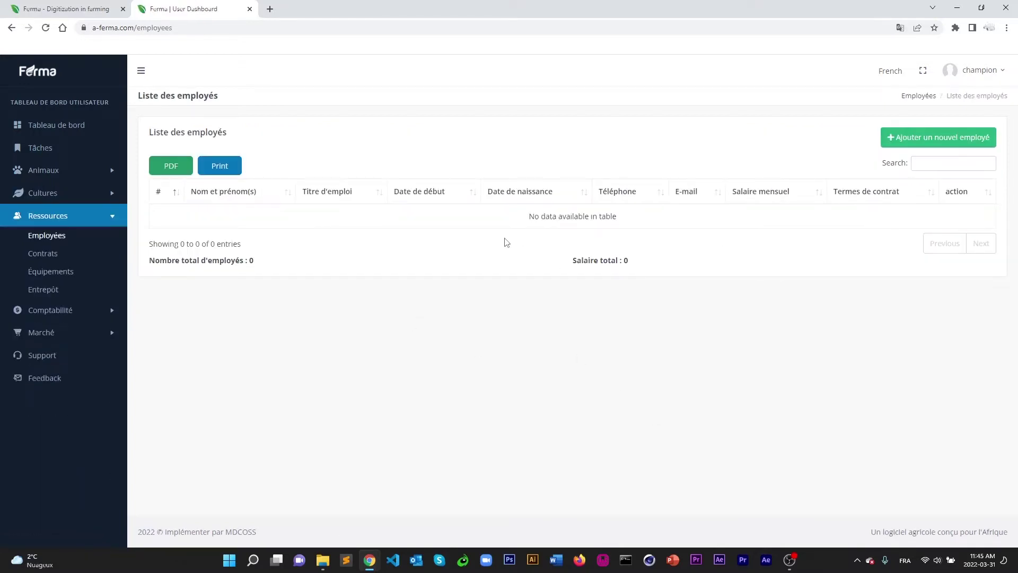
{"action": "left_click", "coordinate": [918, 138]}
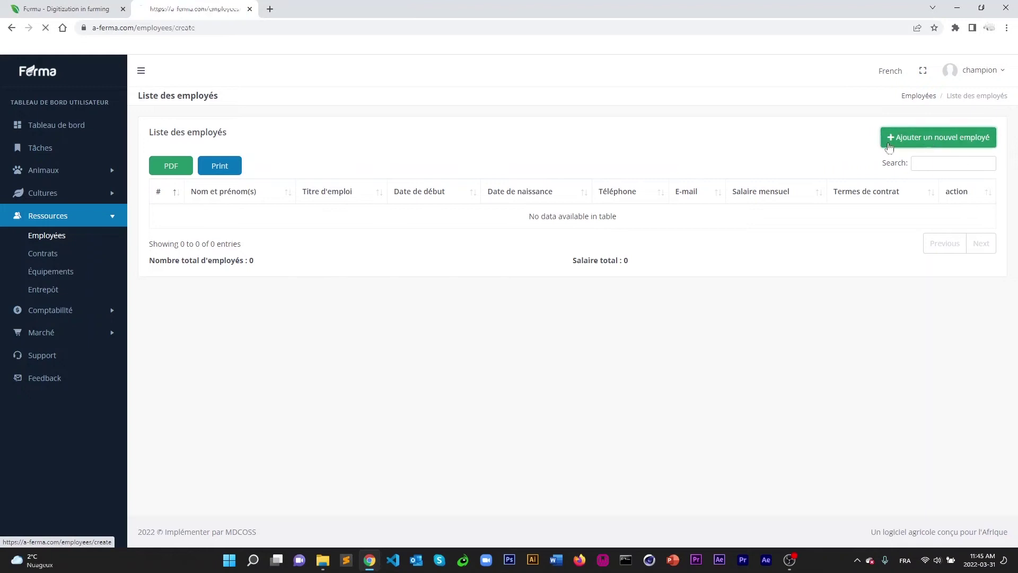
{"action": "left_click", "coordinate": [191, 169]}
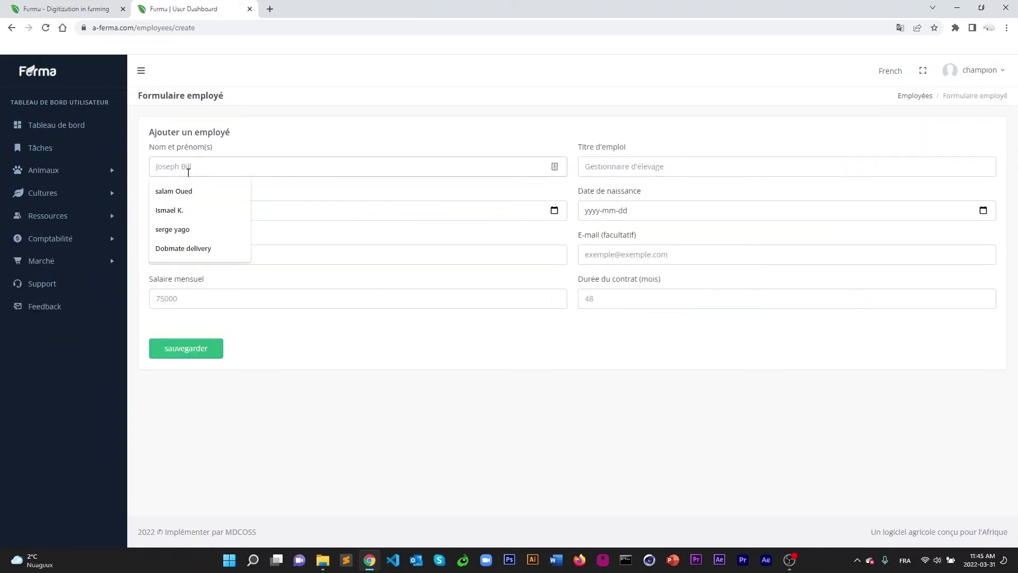
{"action": "left_click", "coordinate": [175, 191]}
{"action": "left_click", "coordinate": [606, 168]}
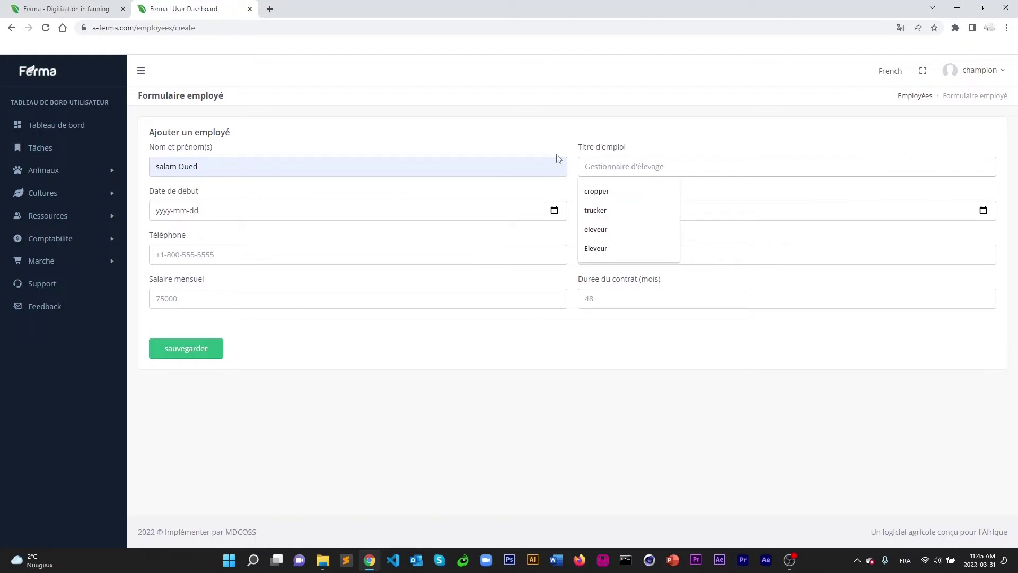
{"action": "type", "text": "eleveur"}
{"action": "left_click", "coordinate": [565, 190]}
Set the employee's start date to 2021-09-07.
{"action": "left_click", "coordinate": [202, 215]}
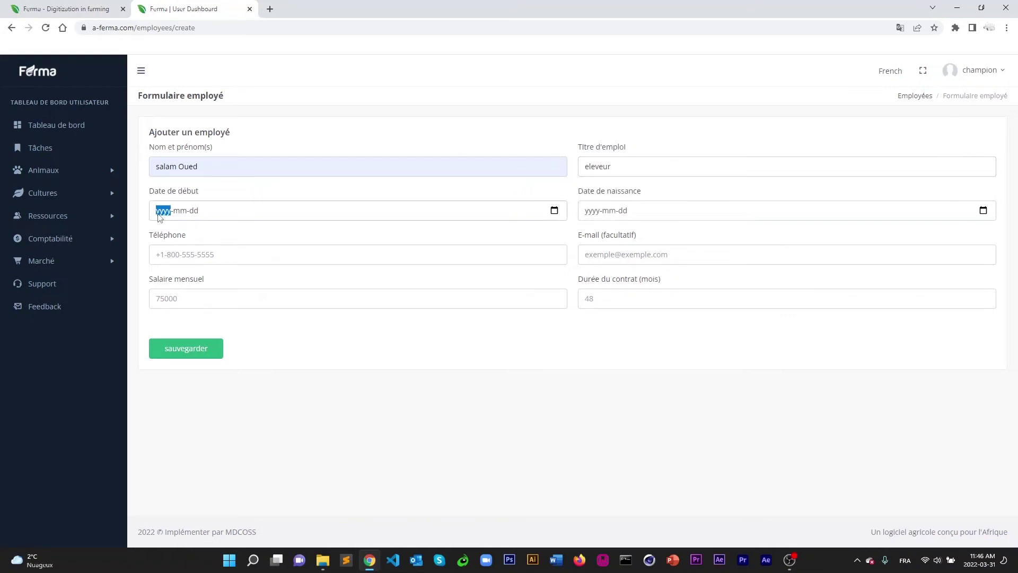
{"action": "left_click", "coordinate": [554, 211]}
{"action": "left_click", "coordinate": [235, 234]}
{"action": "left_click", "coordinate": [251, 234]}
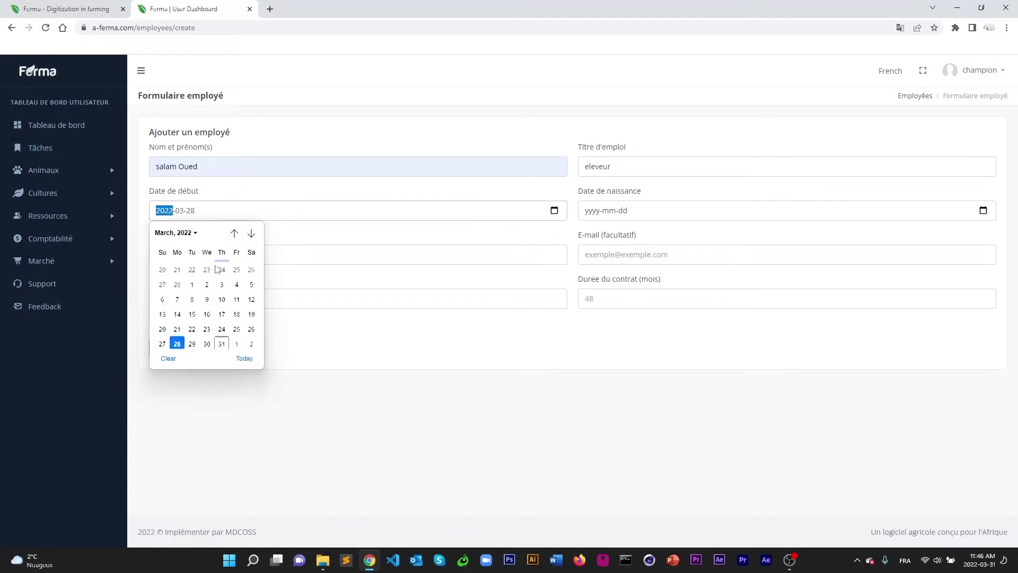
{"action": "left_click", "coordinate": [234, 233]}
{"action": "left_click", "coordinate": [235, 234]}
{"action": "left_click", "coordinate": [235, 234]}
{"action": "left_click", "coordinate": [235, 233]}
{"action": "left_click", "coordinate": [235, 234]}
{"action": "left_click", "coordinate": [235, 233]}
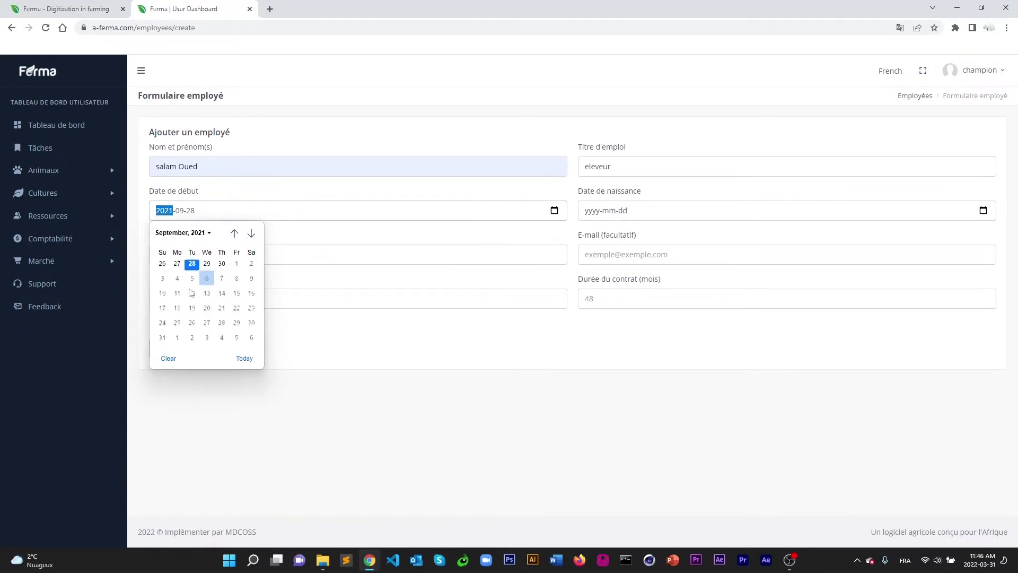
{"action": "left_click", "coordinate": [193, 285]}
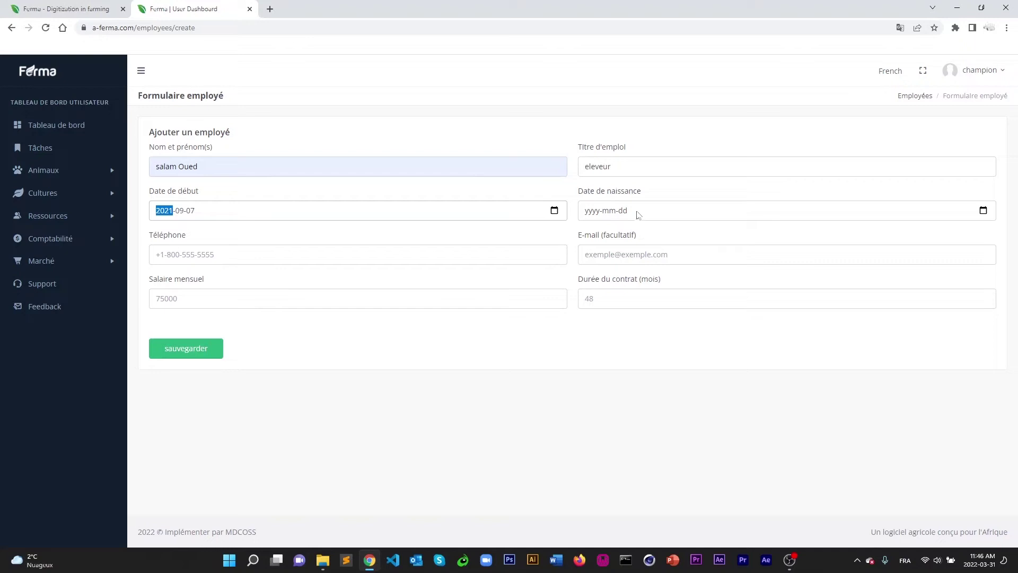
Pick 8 March 2021 as the birth date from the calendar.
{"action": "left_click", "coordinate": [983, 210]}
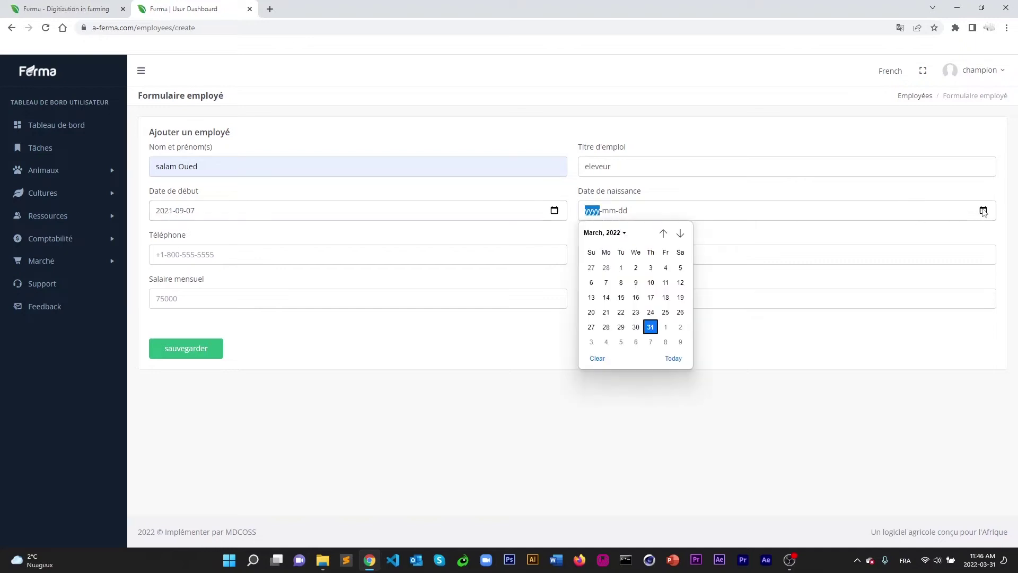
{"action": "left_click", "coordinate": [666, 233]}
{"action": "left_click", "coordinate": [665, 234]}
{"action": "left_click", "coordinate": [665, 233]}
{"action": "left_click", "coordinate": [665, 233]}
{"action": "left_click", "coordinate": [666, 233]}
{"action": "left_click", "coordinate": [665, 233]}
{"action": "left_click", "coordinate": [665, 233]}
{"action": "left_click", "coordinate": [665, 233]}
{"action": "left_click", "coordinate": [665, 233]}
{"action": "left_click", "coordinate": [666, 234]}
{"action": "left_click", "coordinate": [666, 233]}
{"action": "left_click", "coordinate": [665, 233]}
{"action": "left_click", "coordinate": [605, 278]}
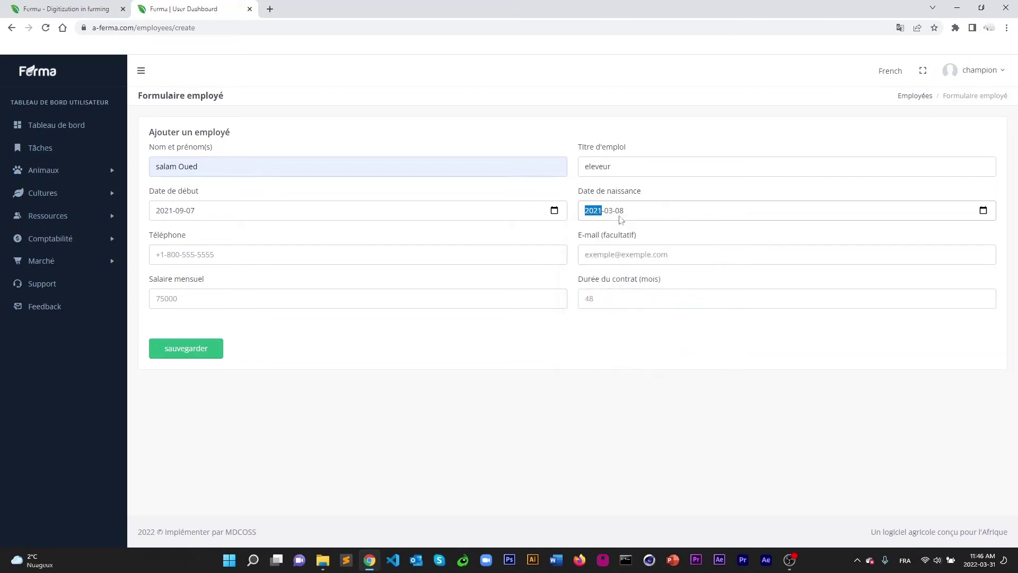
{"action": "left_click", "coordinate": [253, 254]}
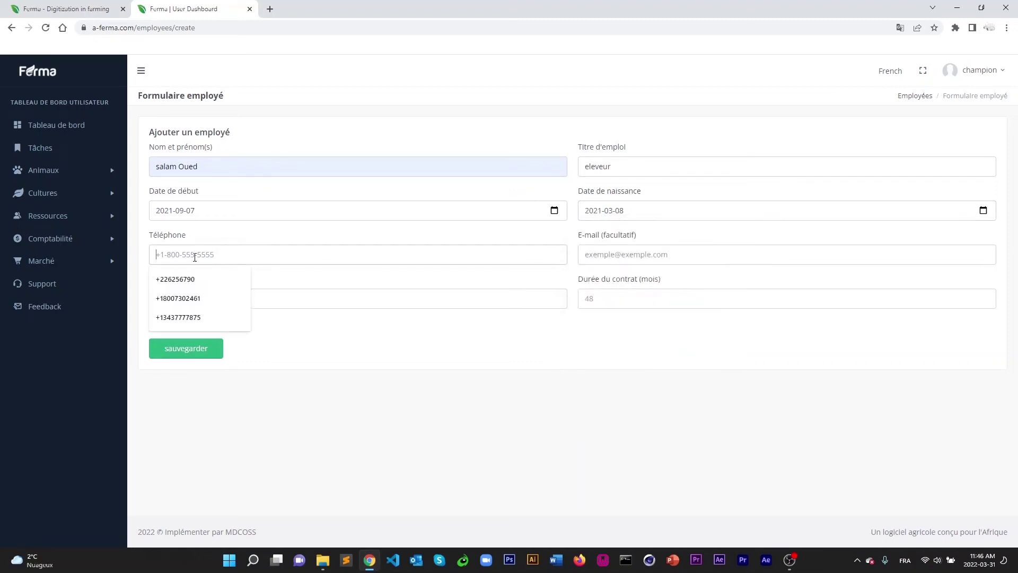
Enter the employee's phone number, leaving the optional e-mail field empty.
{"action": "type", "text": "55666777888"}
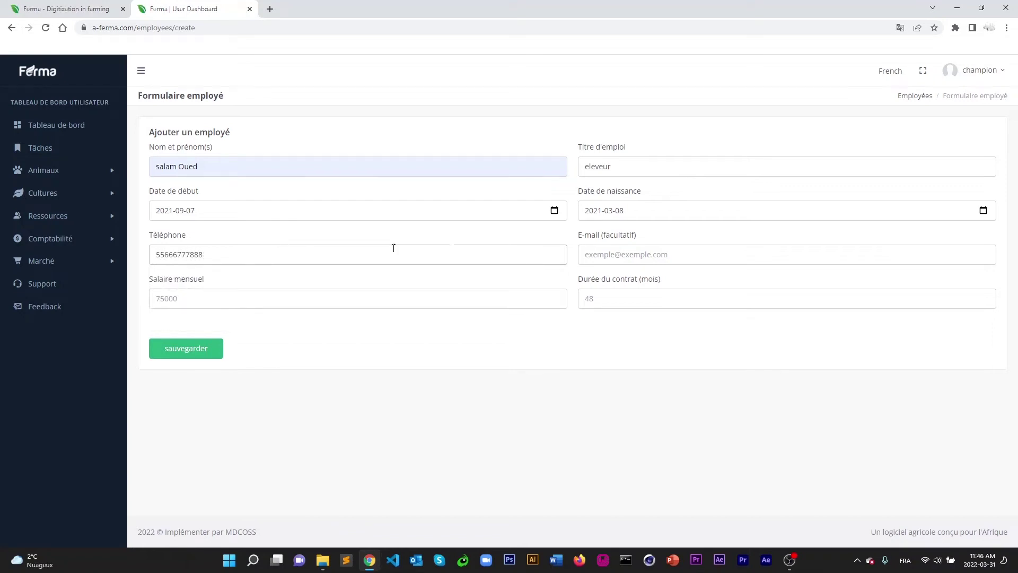
{"action": "left_click", "coordinate": [672, 255]}
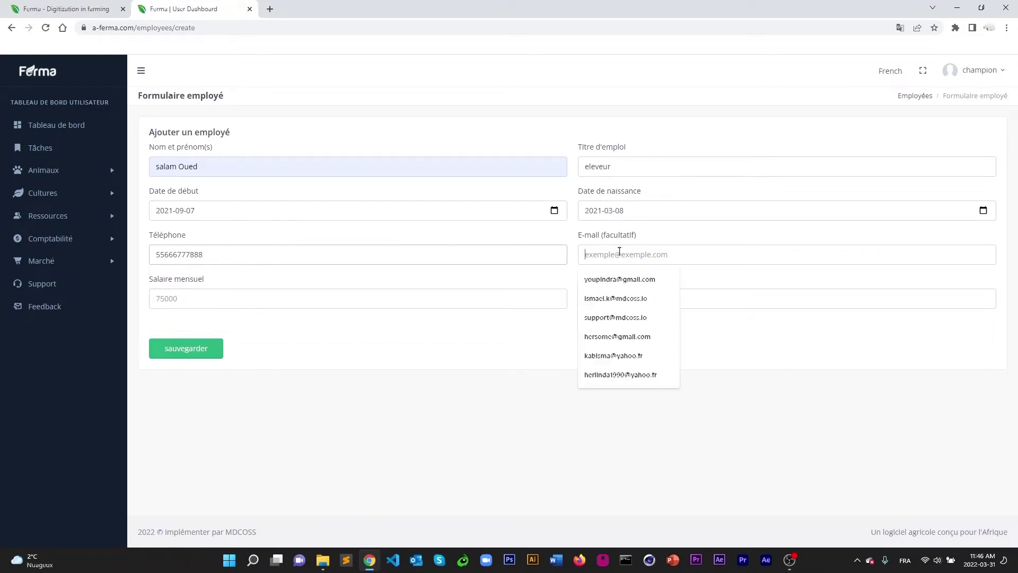
{"action": "left_click", "coordinate": [775, 336]}
{"action": "left_click", "coordinate": [624, 254]}
{"action": "left_click", "coordinate": [289, 254]}
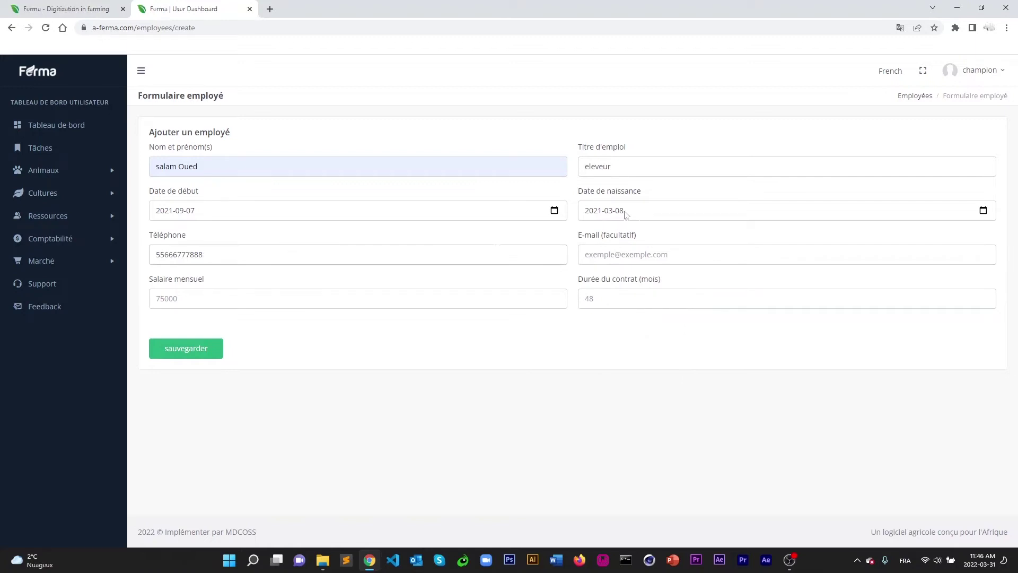
{"action": "left_click", "coordinate": [605, 252]}
{"action": "left_click", "coordinate": [522, 359]}
{"action": "left_click", "coordinate": [614, 253]}
{"action": "left_click", "coordinate": [521, 342]}
{"action": "left_click", "coordinate": [617, 255]}
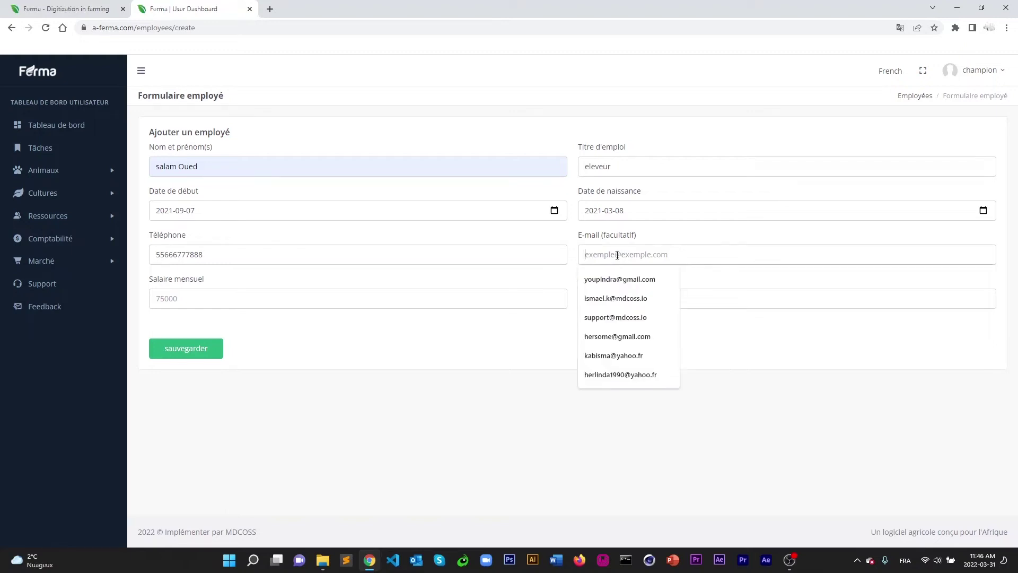
{"action": "left_click", "coordinate": [549, 313]}
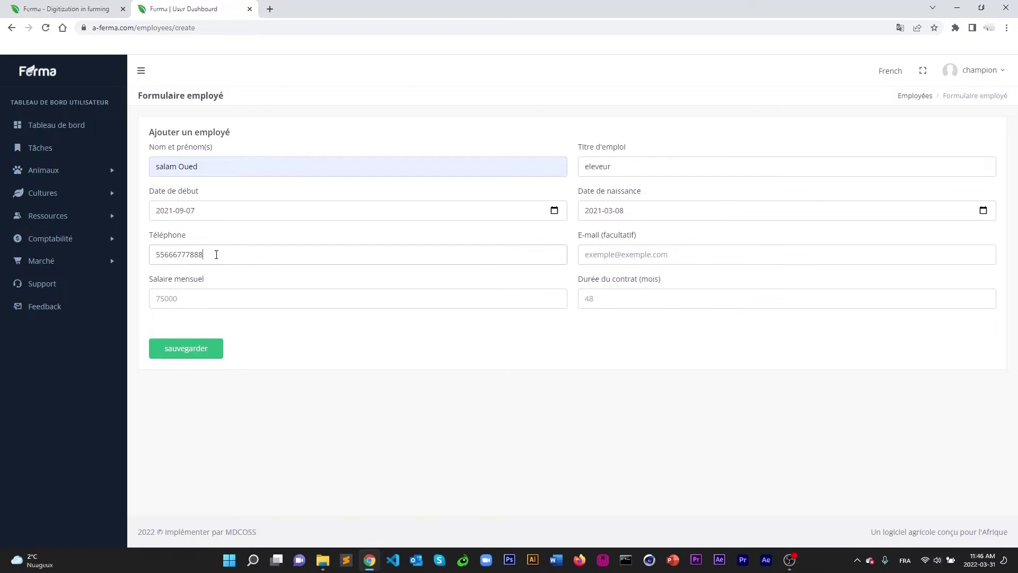
Enter monthly salary 38000 and a 24-month contract, then save the employee.
{"action": "left_click", "coordinate": [195, 300]}
{"action": "type", "text": "38000"}
{"action": "left_click", "coordinate": [581, 298]}
{"action": "left_click", "coordinate": [186, 350]}
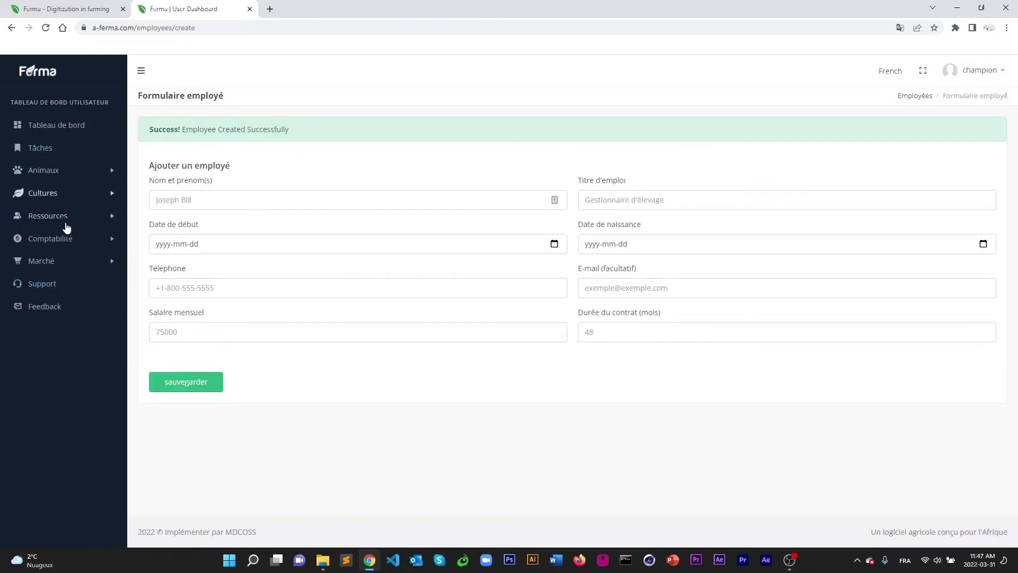
Open the employee list showing the eleveur and cancel its print preview.
{"action": "left_click", "coordinate": [48, 215]}
{"action": "left_click", "coordinate": [47, 235]}
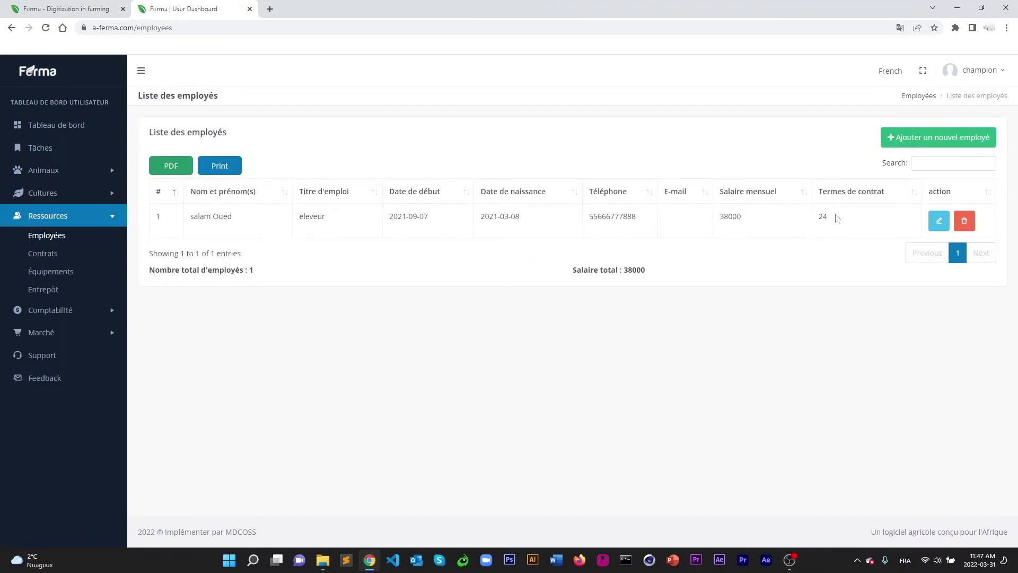
{"action": "left_click", "coordinate": [218, 170]}
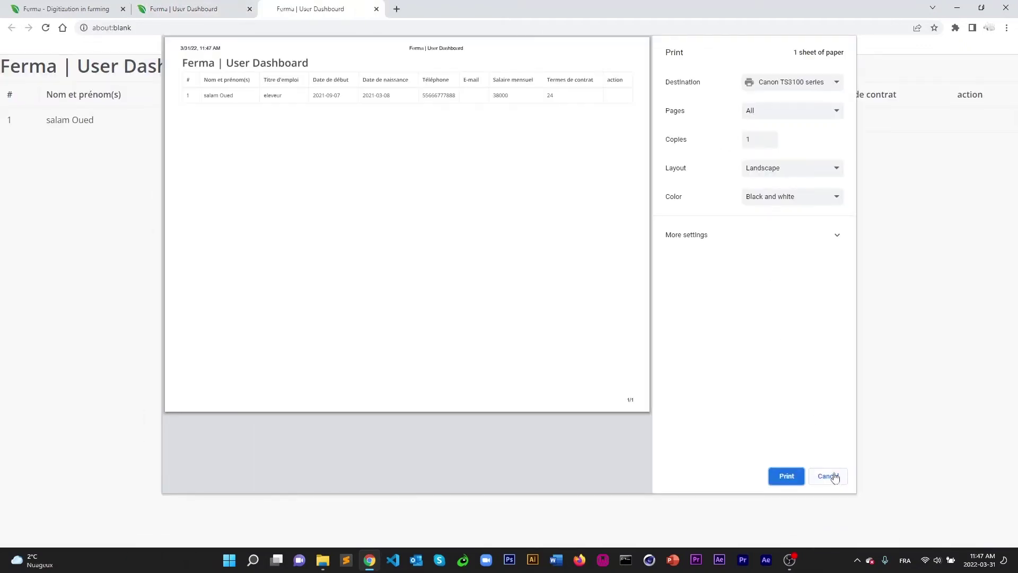
{"action": "left_click", "coordinate": [829, 476]}
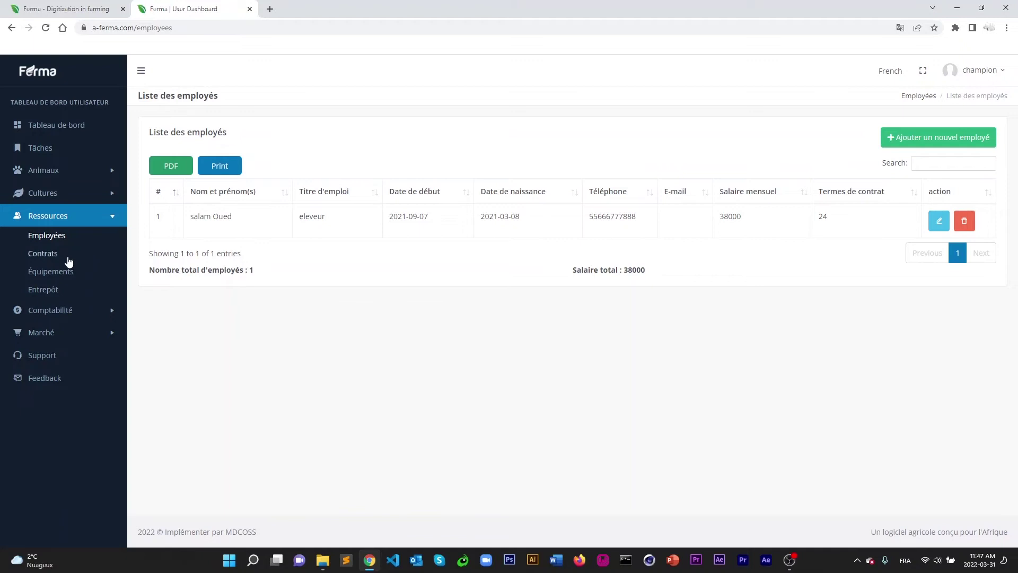
Open the empty contracts list, start a new contract, and show the contract type choices.
{"action": "left_click", "coordinate": [42, 253]}
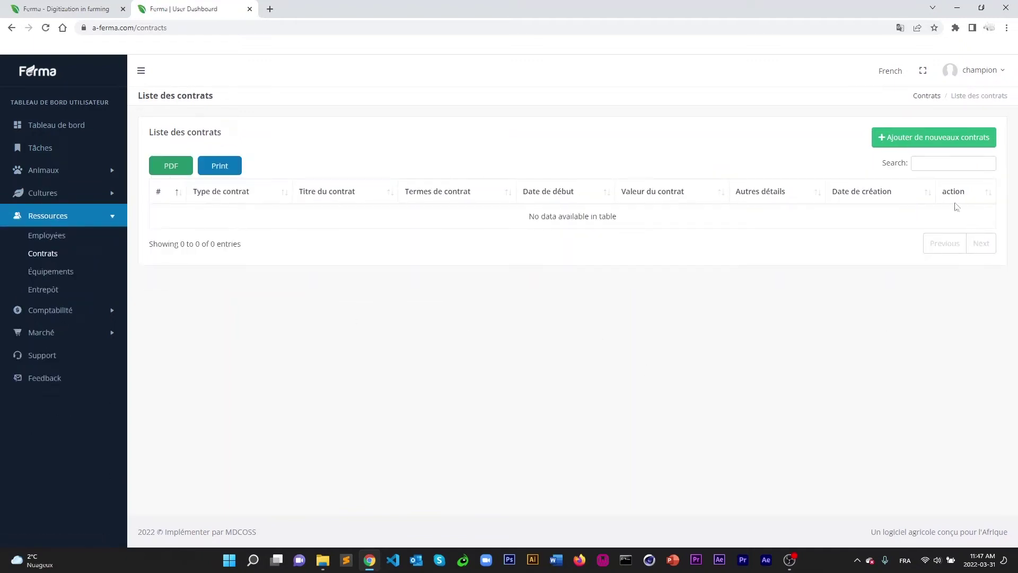
{"action": "left_click", "coordinate": [913, 140]}
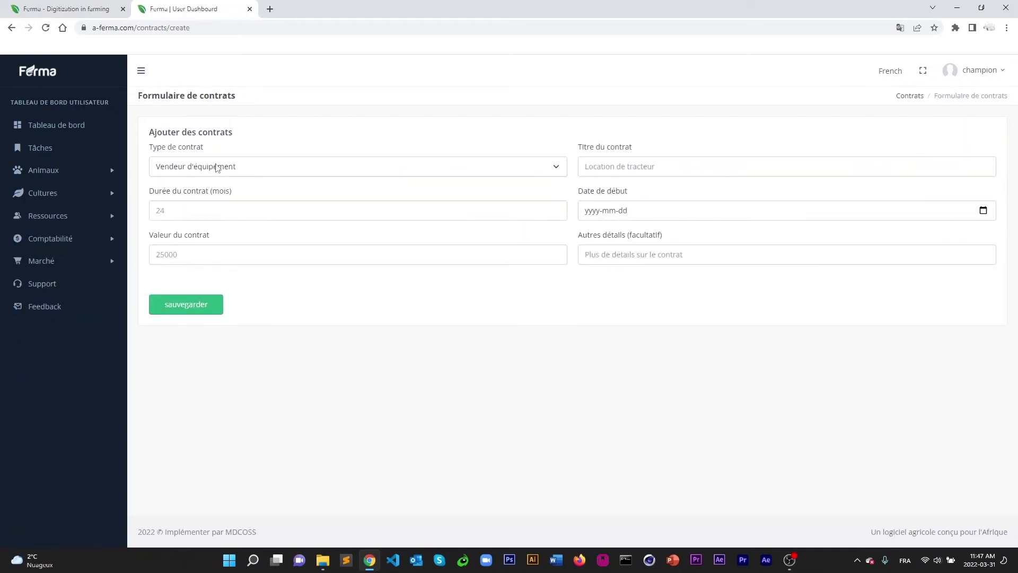
{"action": "left_click", "coordinate": [253, 169]}
{"action": "left_click", "coordinate": [253, 169]}
{"action": "left_click", "coordinate": [223, 166]}
{"action": "left_click", "coordinate": [221, 170]}
{"action": "left_click", "coordinate": [220, 171]}
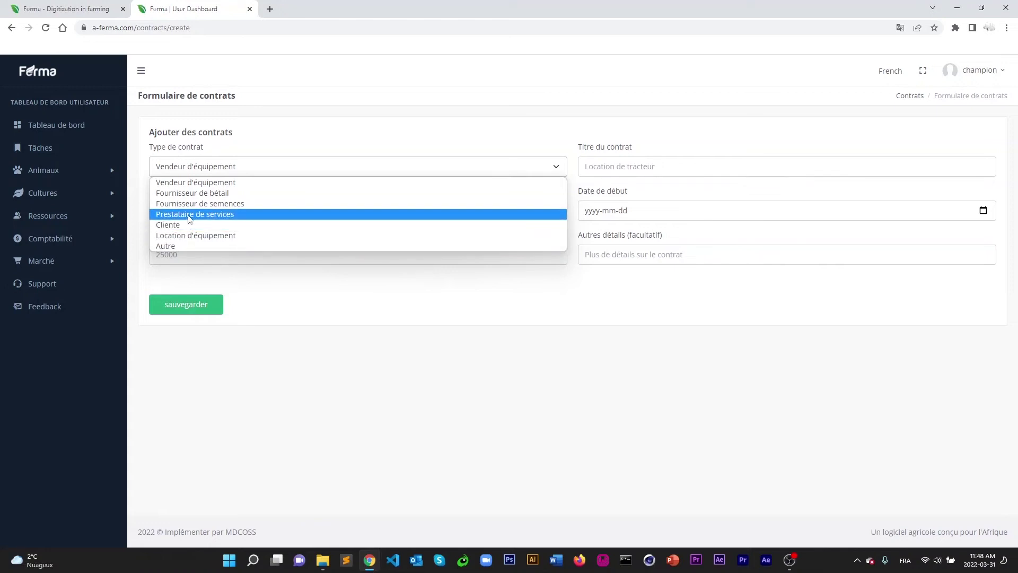
Choose Prestataire de services and title the contract veterinaire, 6 months long.
{"action": "left_click", "coordinate": [189, 215]}
{"action": "left_click", "coordinate": [657, 166]}
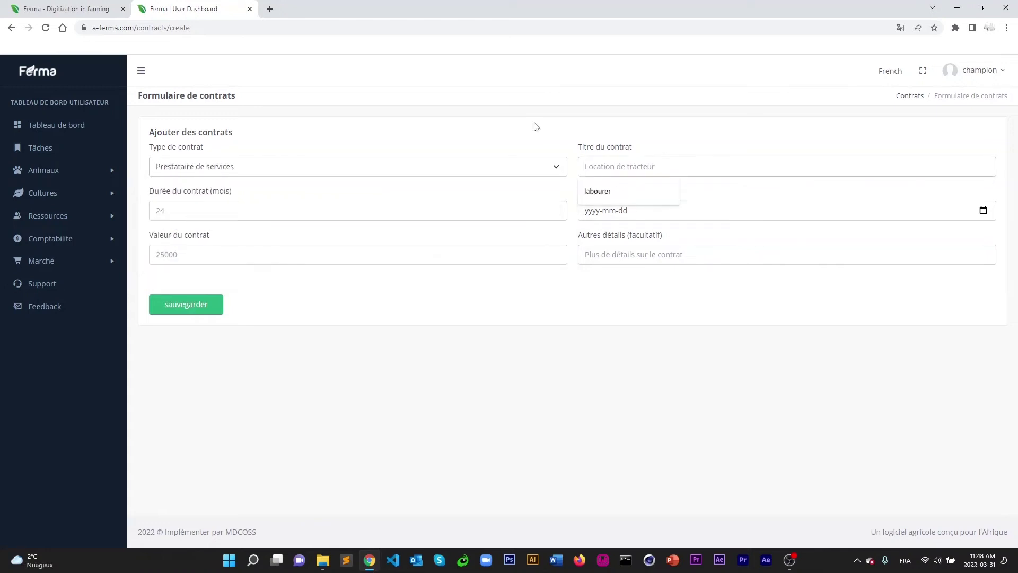
{"action": "type", "text": "veterinaire"}
{"action": "left_click", "coordinate": [207, 211]}
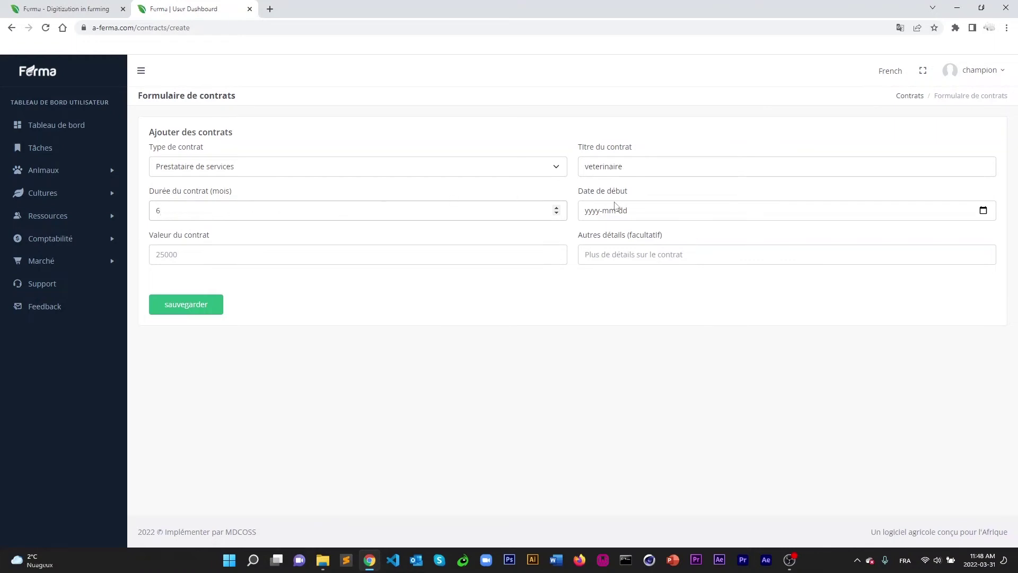
Set start date 2022-04-01, value 50000, details 'la ferme de sabou', and save.
{"action": "left_click", "coordinate": [590, 212]}
{"action": "left_click", "coordinate": [983, 211]}
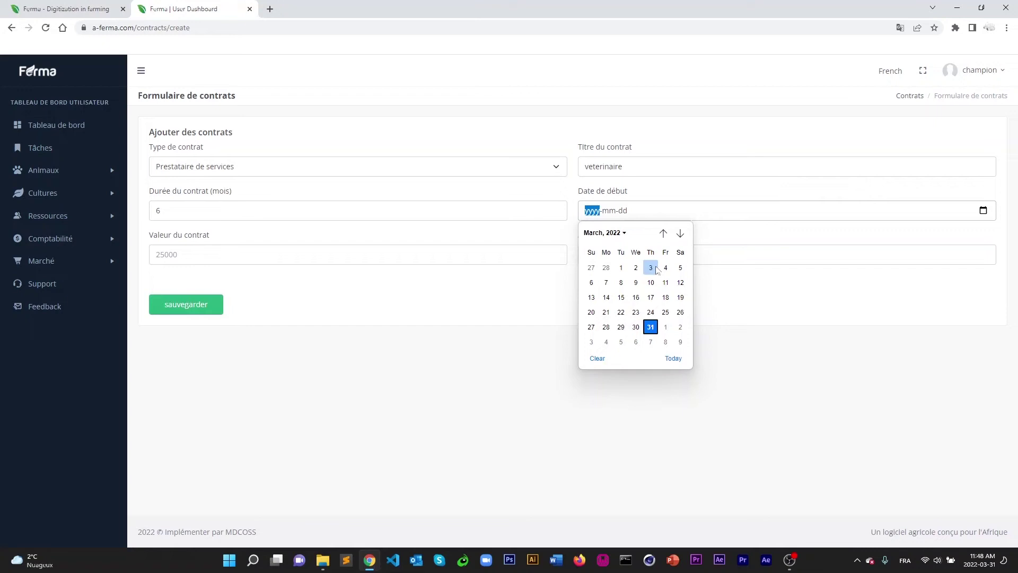
{"action": "left_click", "coordinate": [678, 232]}
{"action": "left_click", "coordinate": [664, 267]}
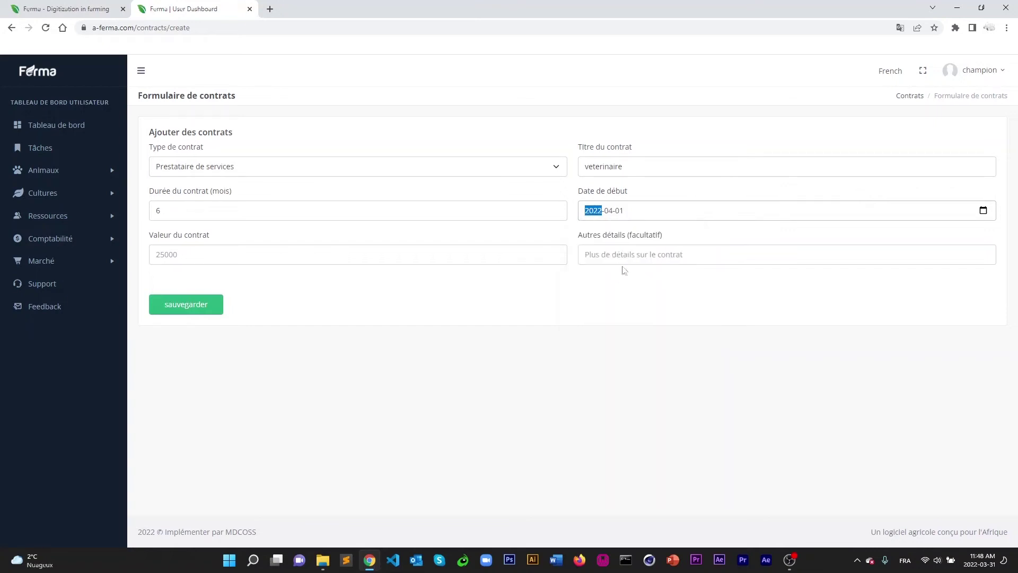
{"action": "left_click", "coordinate": [217, 252]}
{"action": "type", "text": "50000"}
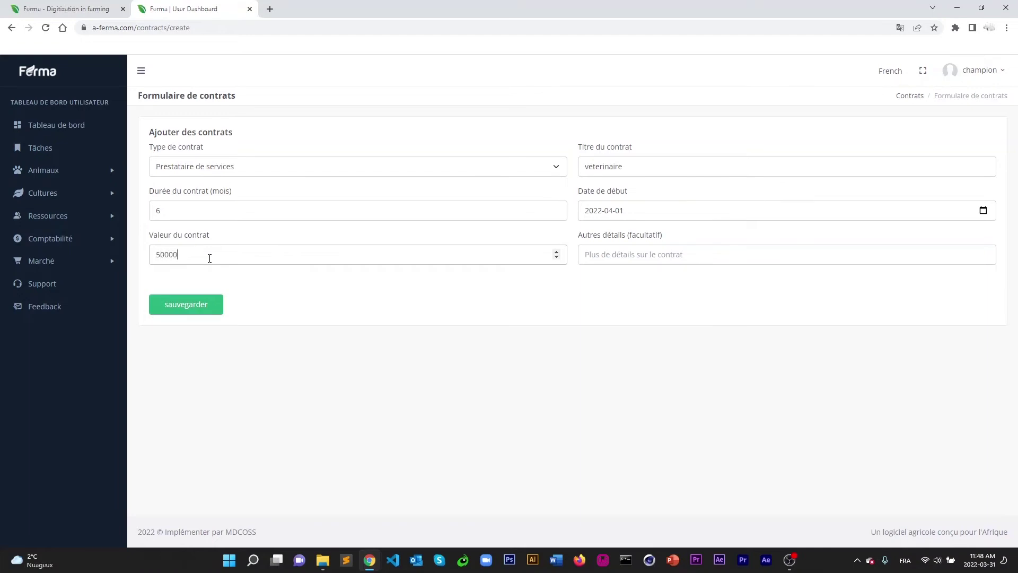
{"action": "left_click", "coordinate": [610, 255]}
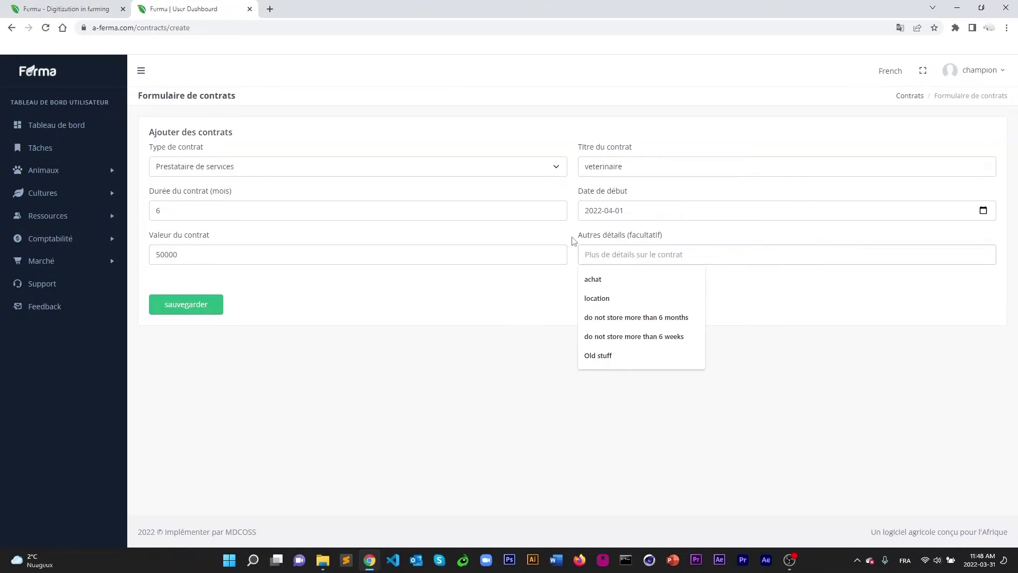
{"action": "type", "text": "la"}
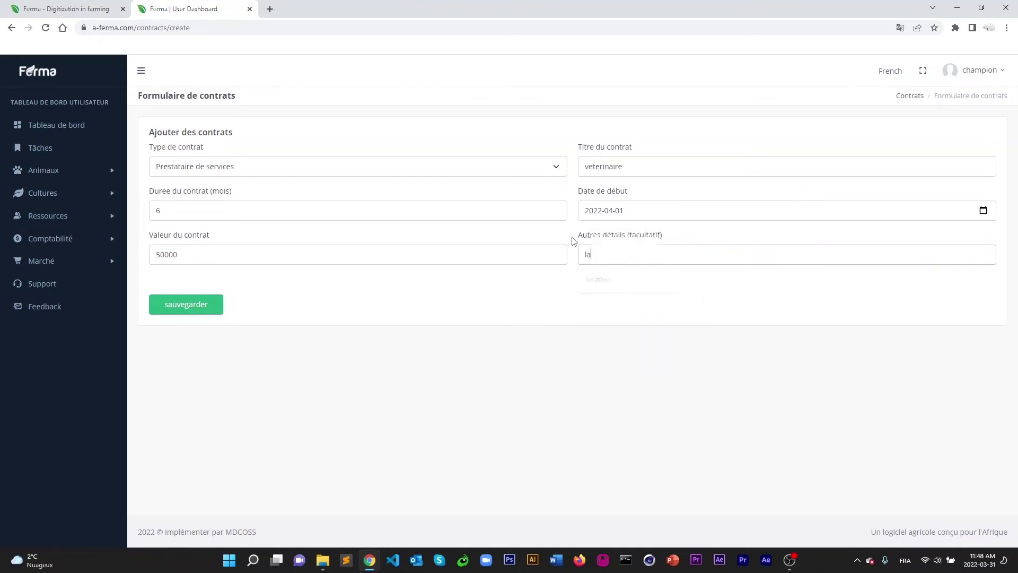
{"action": "type", "text": " ferme de sa"}
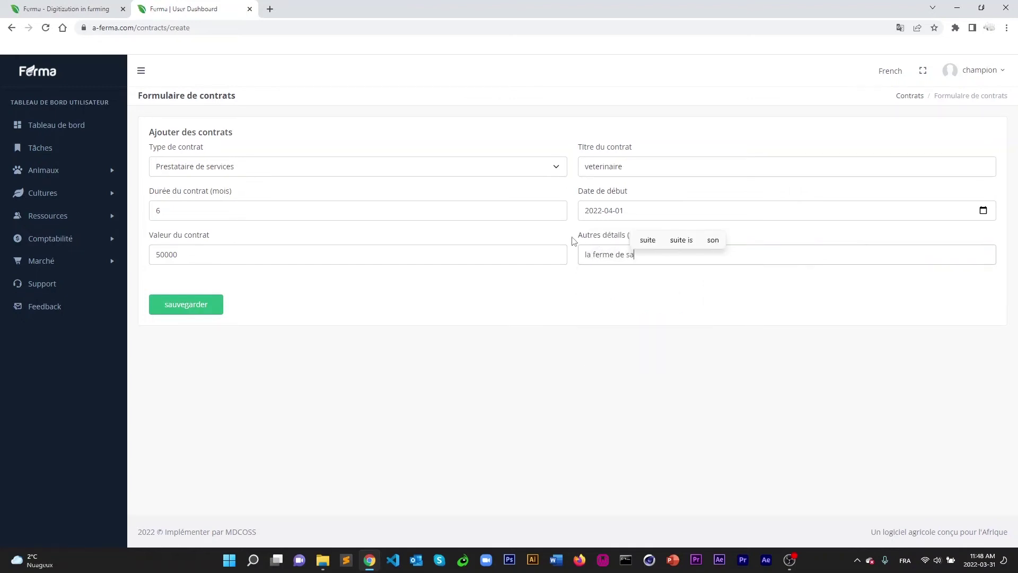
{"action": "type", "text": "bou"}
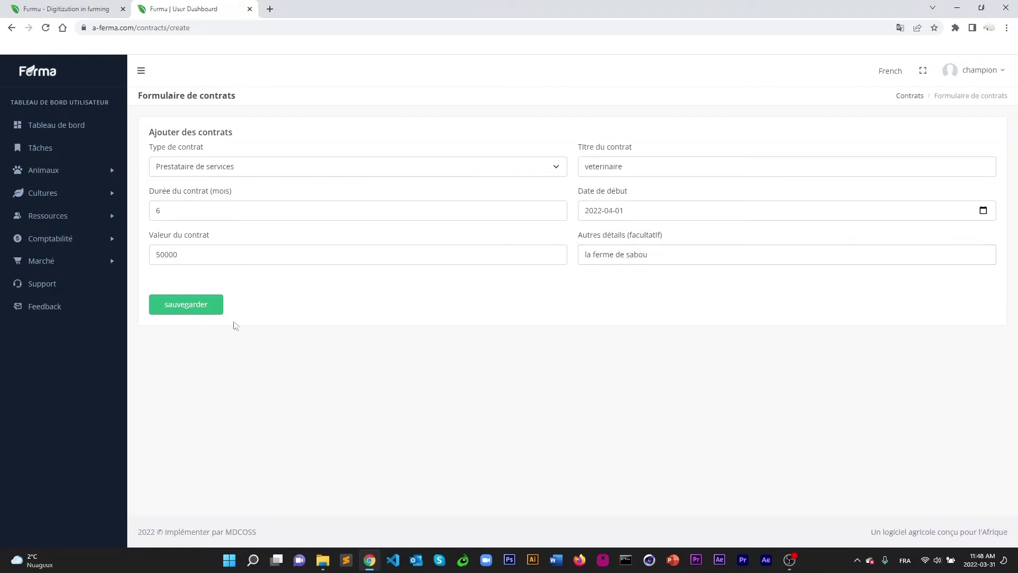
{"action": "left_click", "coordinate": [186, 302]}
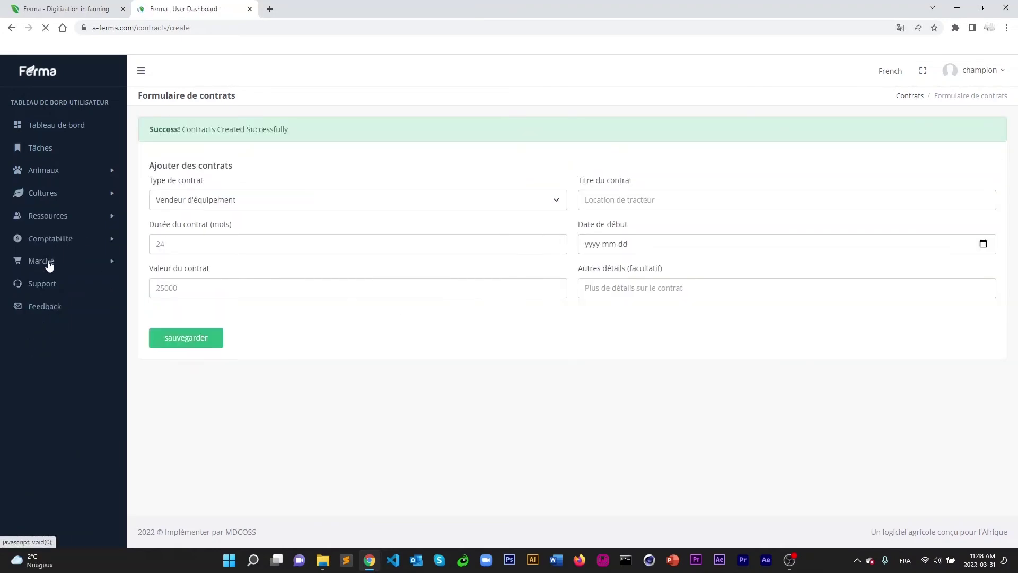
Browse the accounting and resources sections, ending at the equipment list.
{"action": "left_click", "coordinate": [62, 241]}
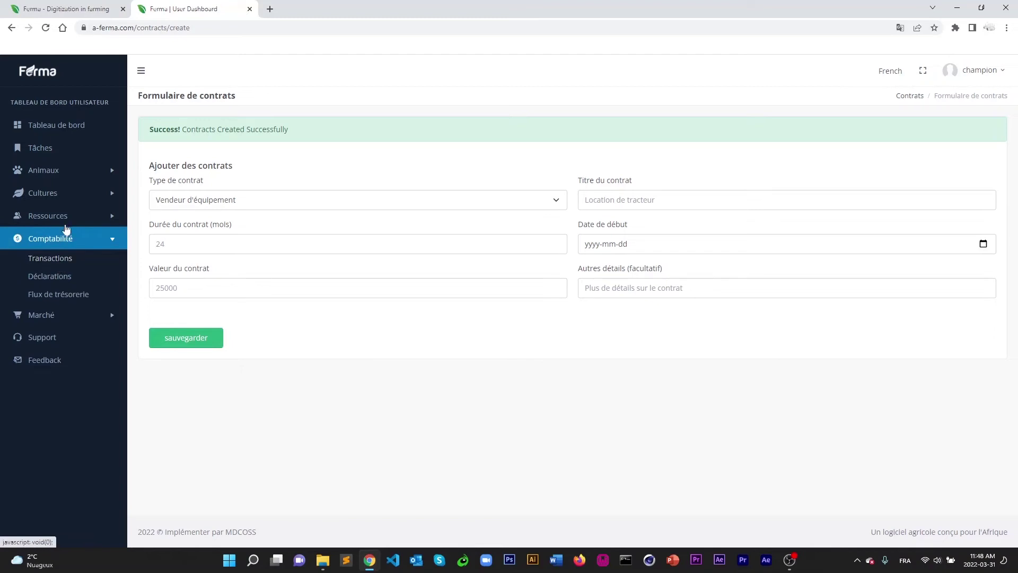
{"action": "left_click", "coordinate": [63, 217]}
{"action": "left_click", "coordinate": [53, 255]}
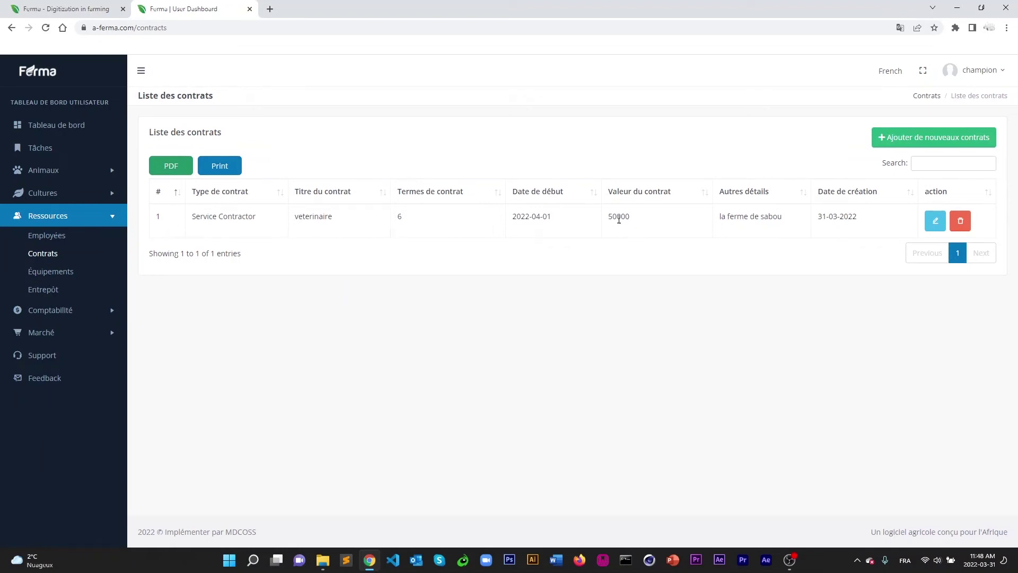
{"action": "left_click", "coordinate": [50, 238]}
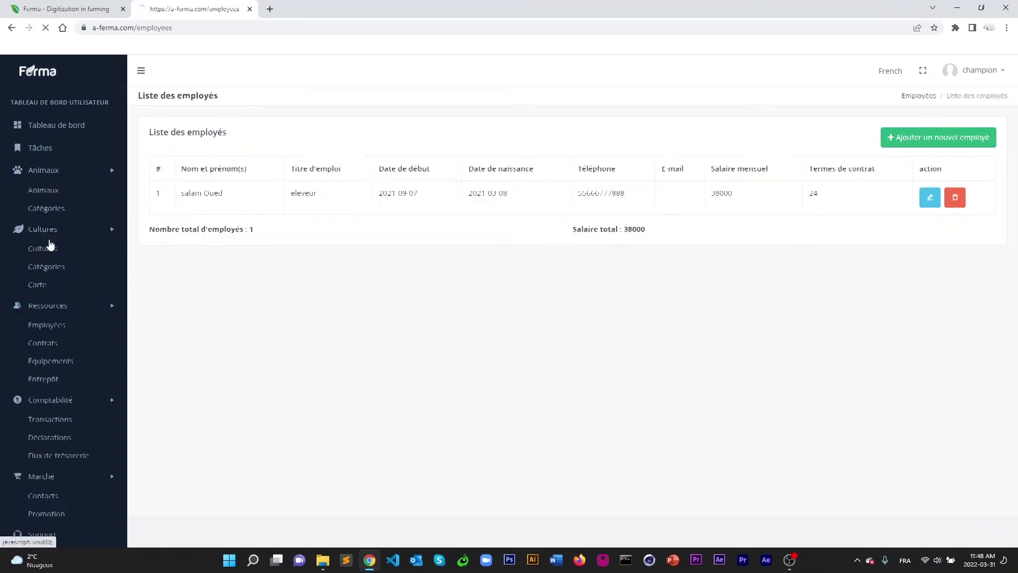
{"action": "left_click", "coordinate": [51, 275]}
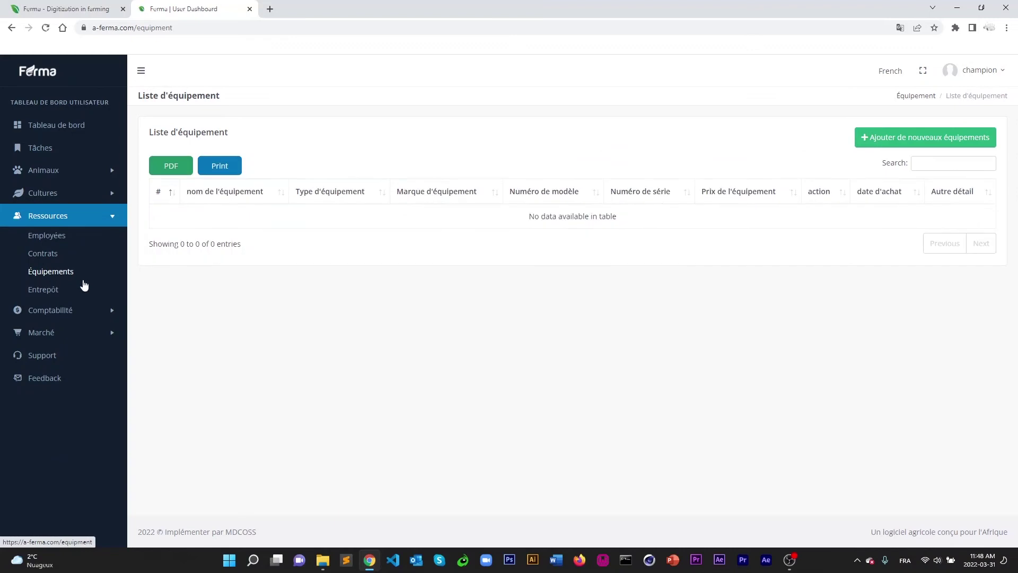
Open the add-equipment form and look over the equipment types, default Véhicule.
{"action": "left_click", "coordinate": [927, 141]}
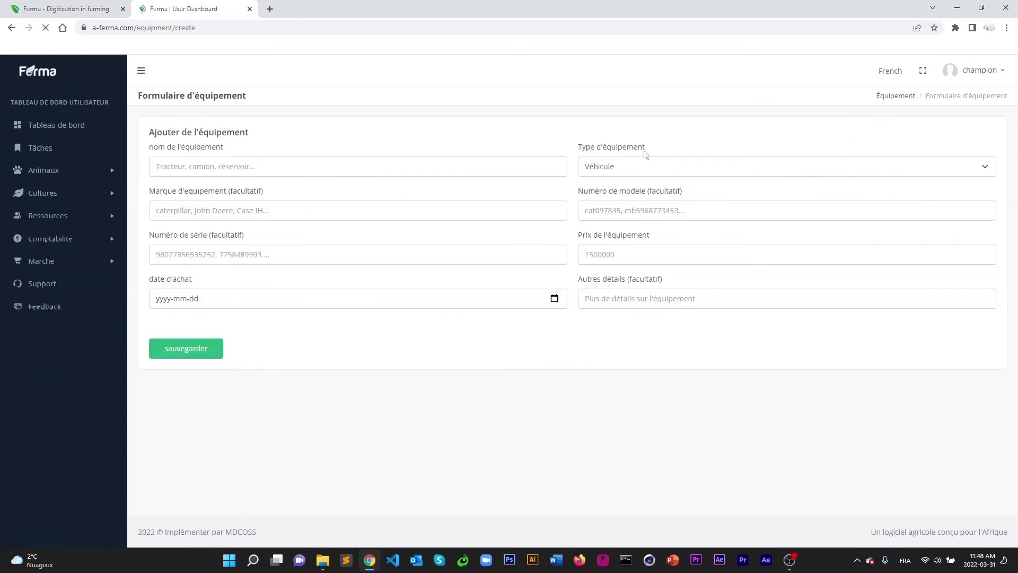
{"action": "left_click", "coordinate": [490, 167]}
{"action": "left_click", "coordinate": [652, 165]}
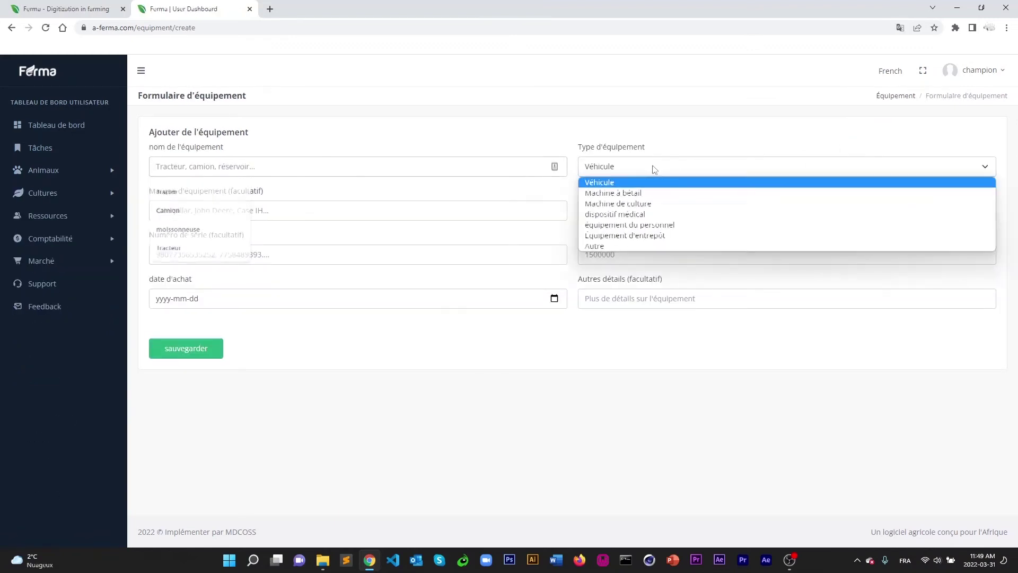
{"action": "left_click", "coordinate": [290, 166]}
{"action": "left_click", "coordinate": [273, 173]}
{"action": "left_click", "coordinate": [271, 174]}
{"action": "left_click", "coordinate": [265, 168]}
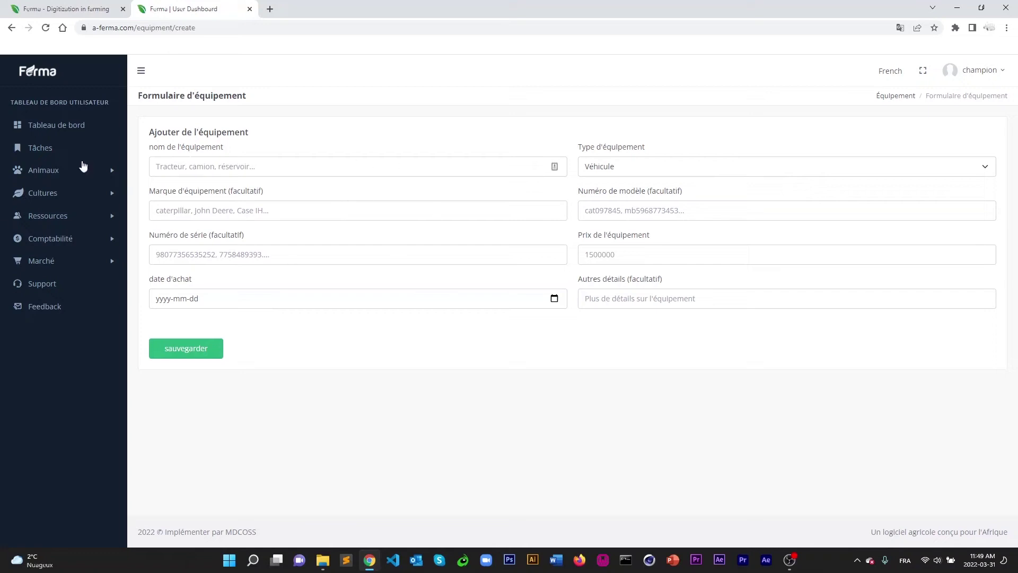
Revisit the contracts and equipment lists and reopen the blank add-equipment form.
{"action": "left_click", "coordinate": [72, 214]}
{"action": "left_click", "coordinate": [51, 258]}
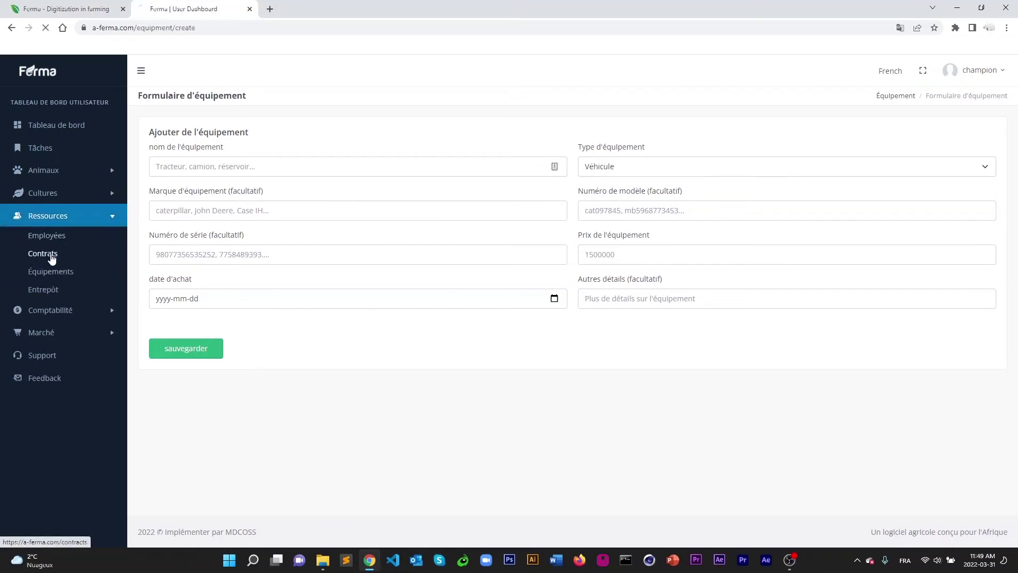
{"action": "left_click", "coordinate": [73, 221]}
{"action": "left_click", "coordinate": [61, 221]}
{"action": "left_click", "coordinate": [48, 271]}
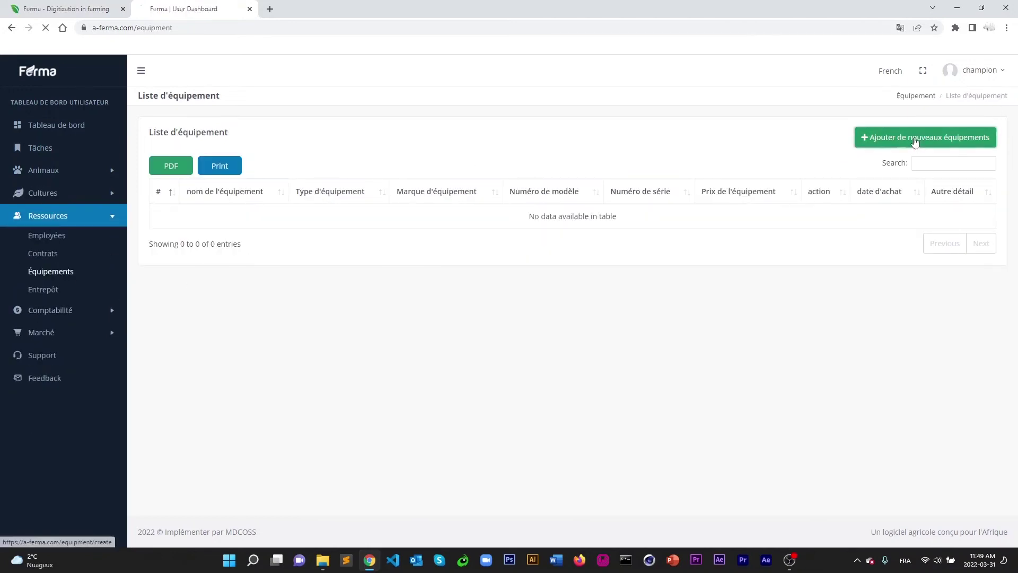
{"action": "left_click", "coordinate": [936, 139]}
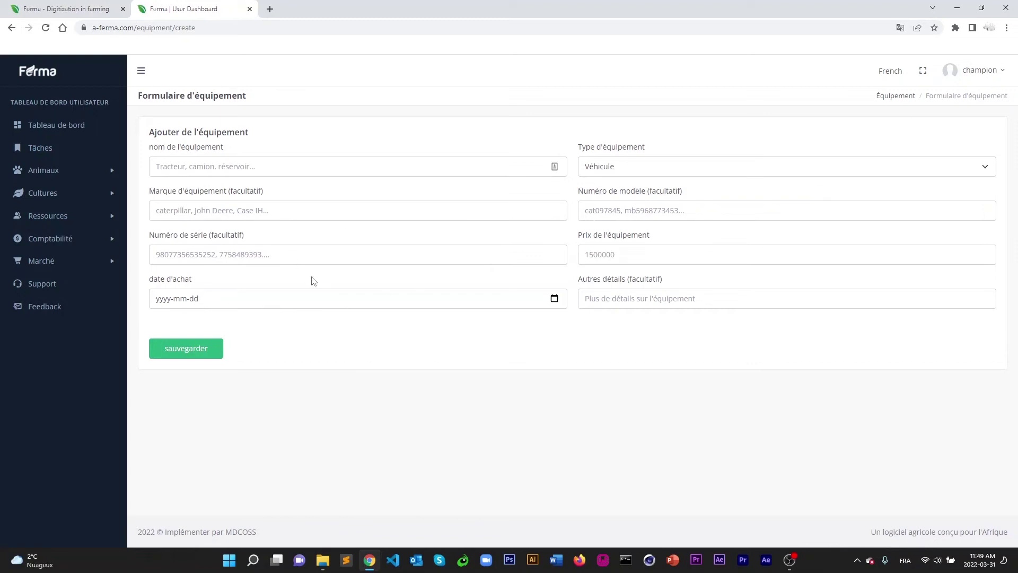
{"action": "left_click", "coordinate": [612, 254]}
{"action": "left_click", "coordinate": [47, 215]}
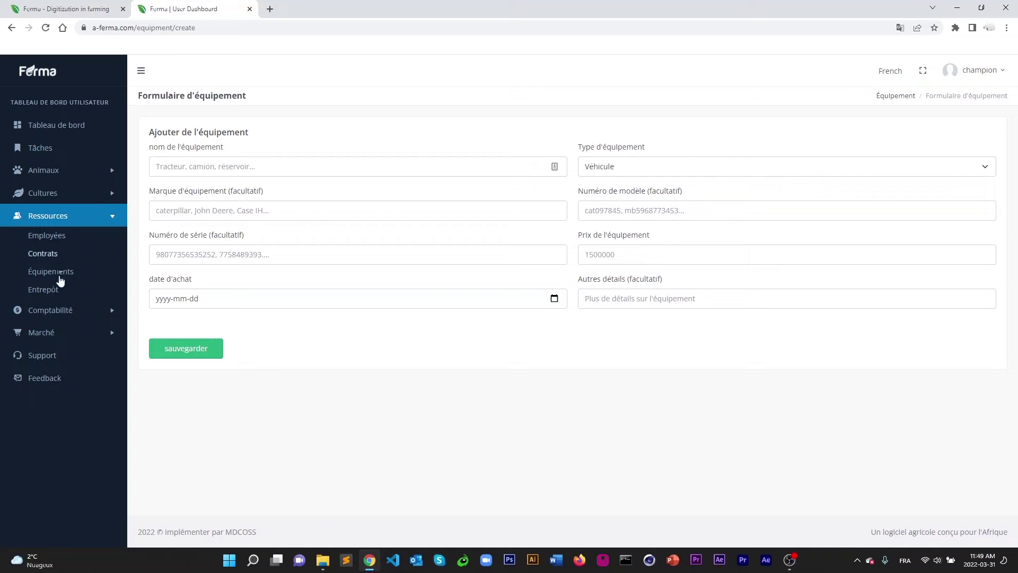
Start a new warehouse entry named graine de mais.
{"action": "left_click", "coordinate": [45, 290]}
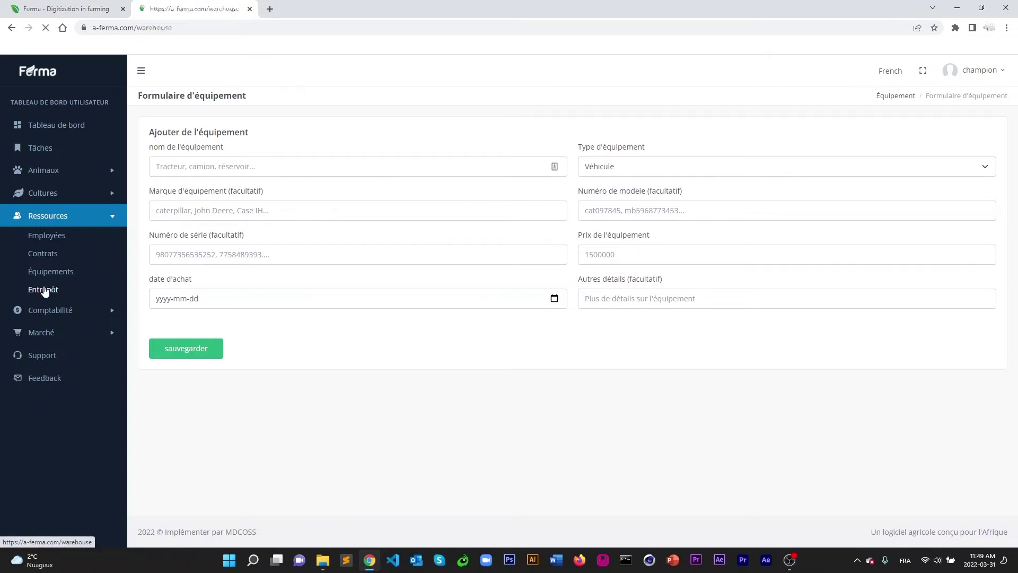
{"action": "left_click", "coordinate": [932, 142]}
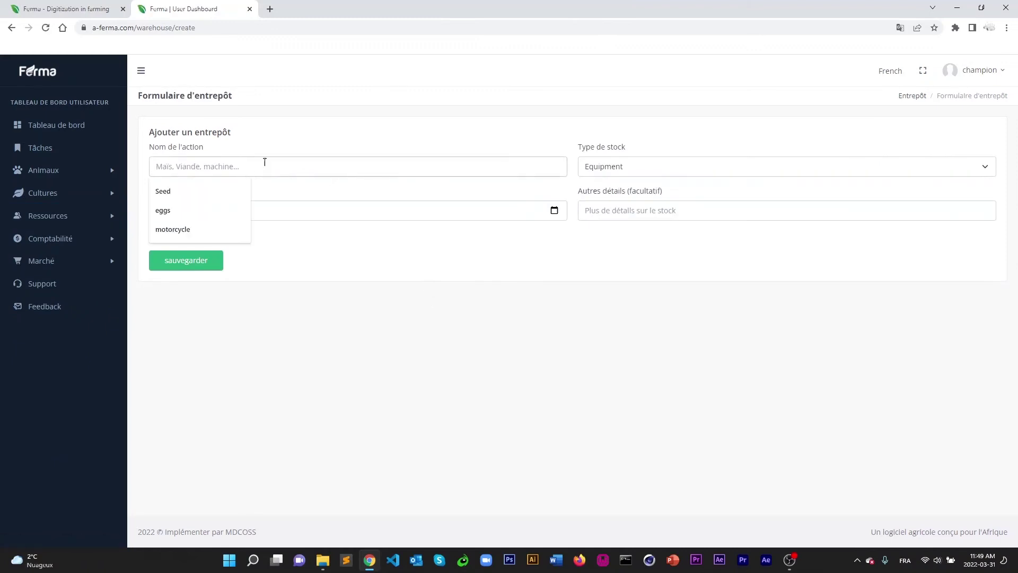
{"action": "left_click", "coordinate": [214, 144]}
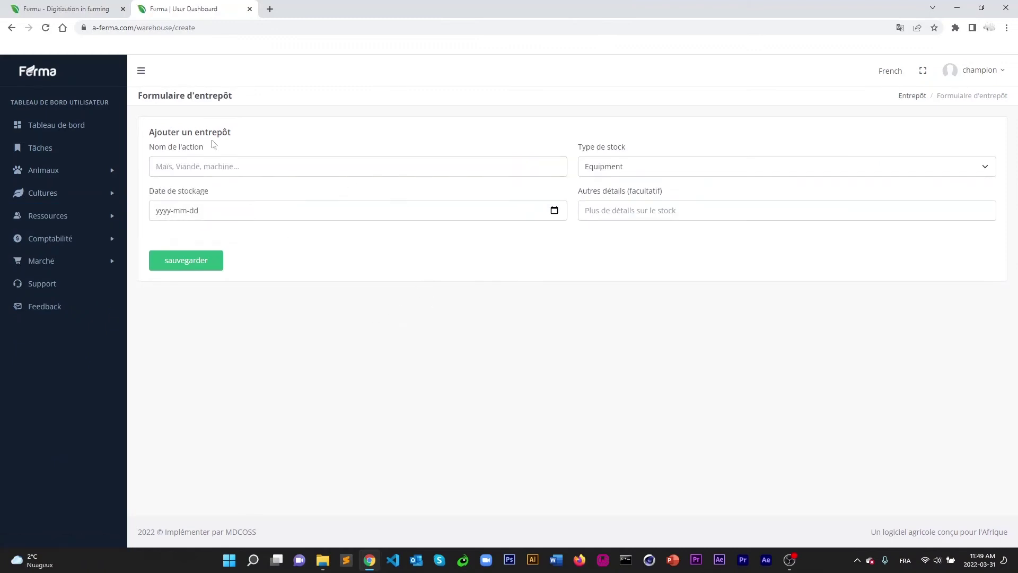
{"action": "left_click", "coordinate": [202, 164]}
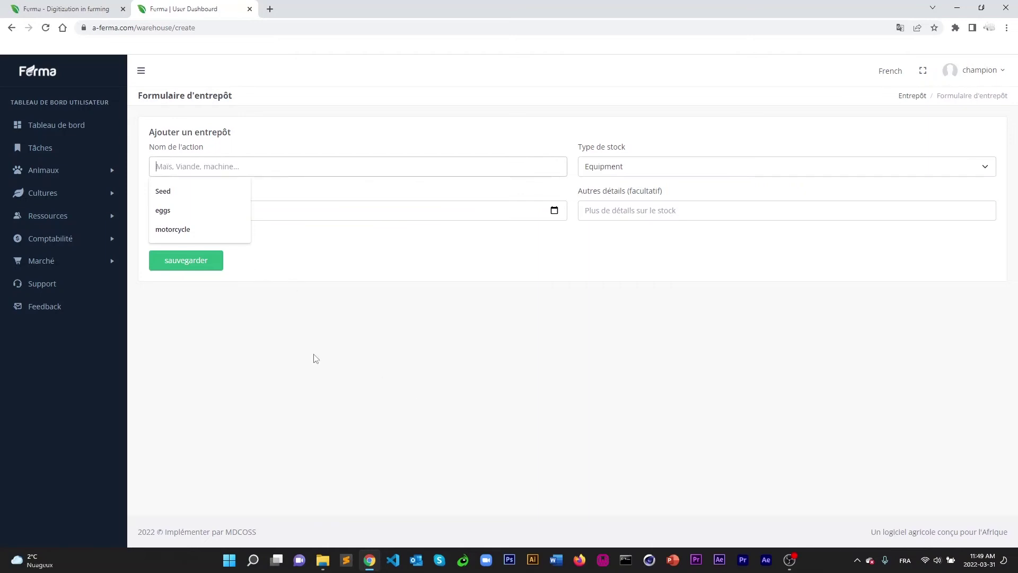
{"action": "type", "text": "graim"}
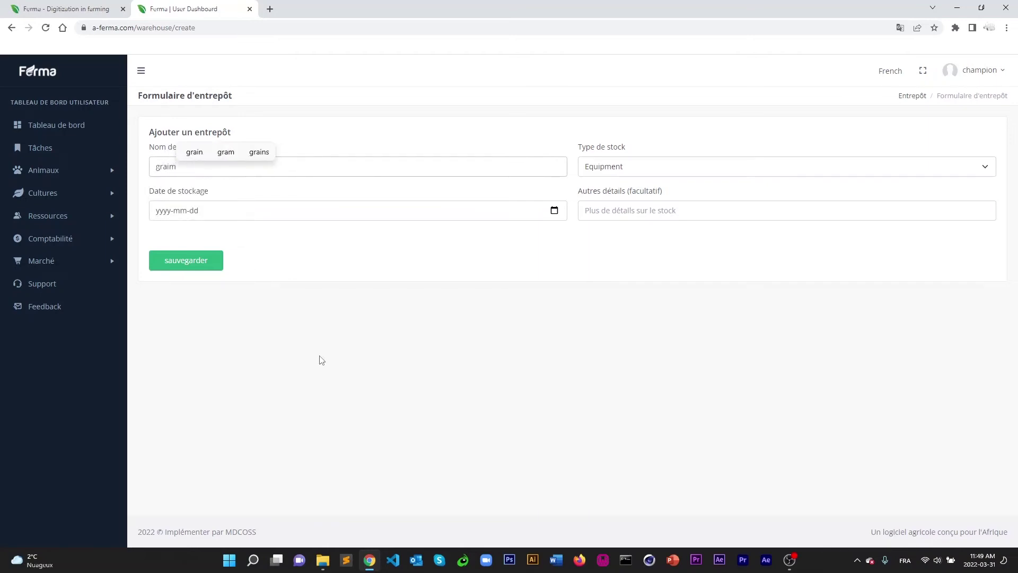
{"action": "key", "text": "BackSpace"}
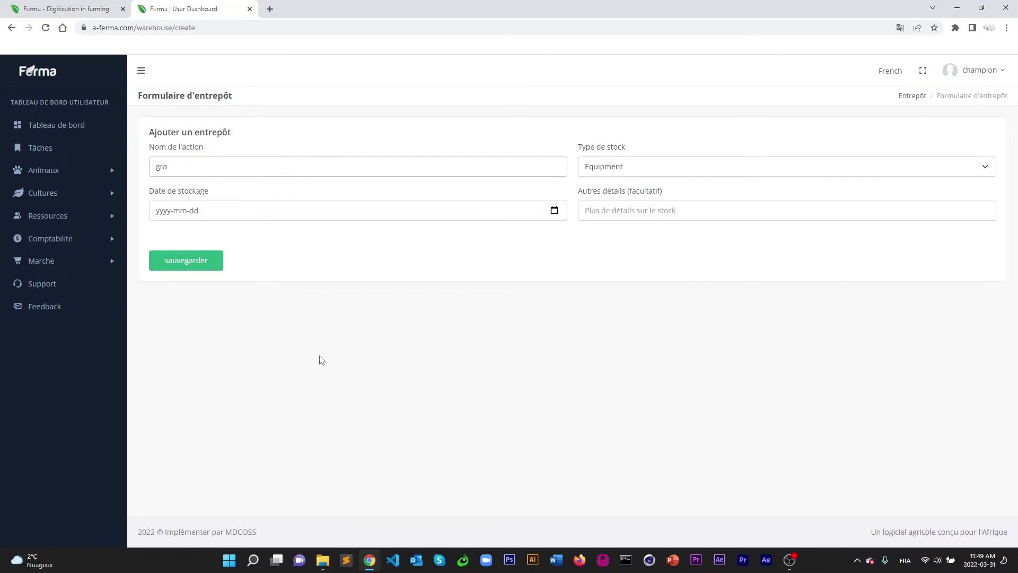
{"action": "type", "text": "ne de mais"}
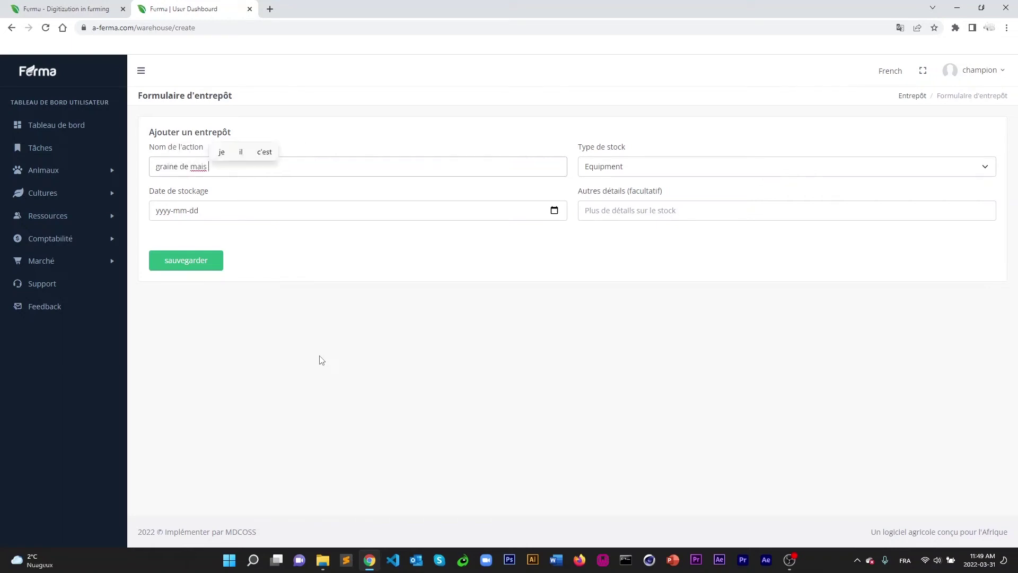
{"action": "right_click", "coordinate": [200, 169]}
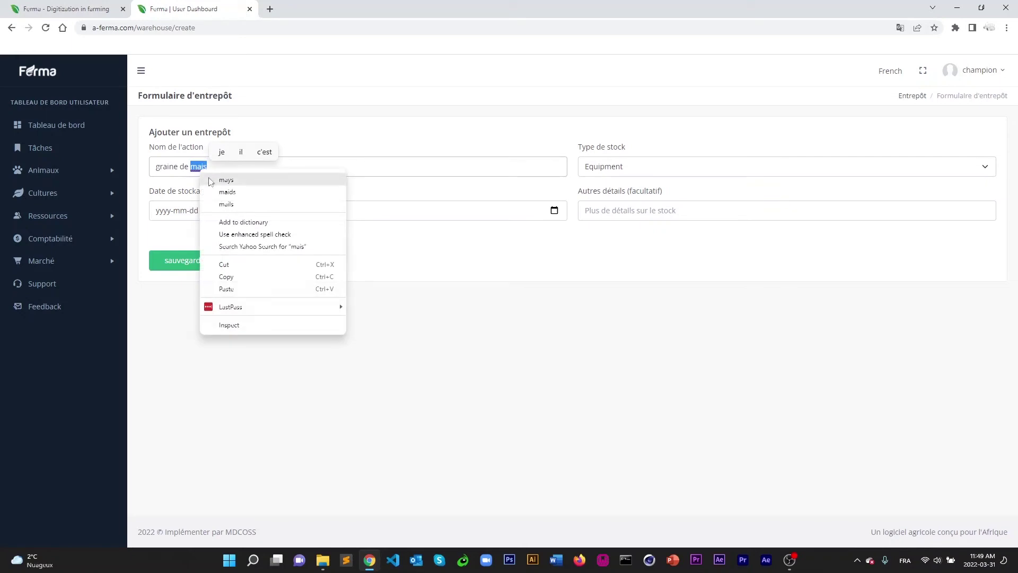
{"action": "left_click", "coordinate": [206, 169]}
{"action": "left_click", "coordinate": [204, 168]}
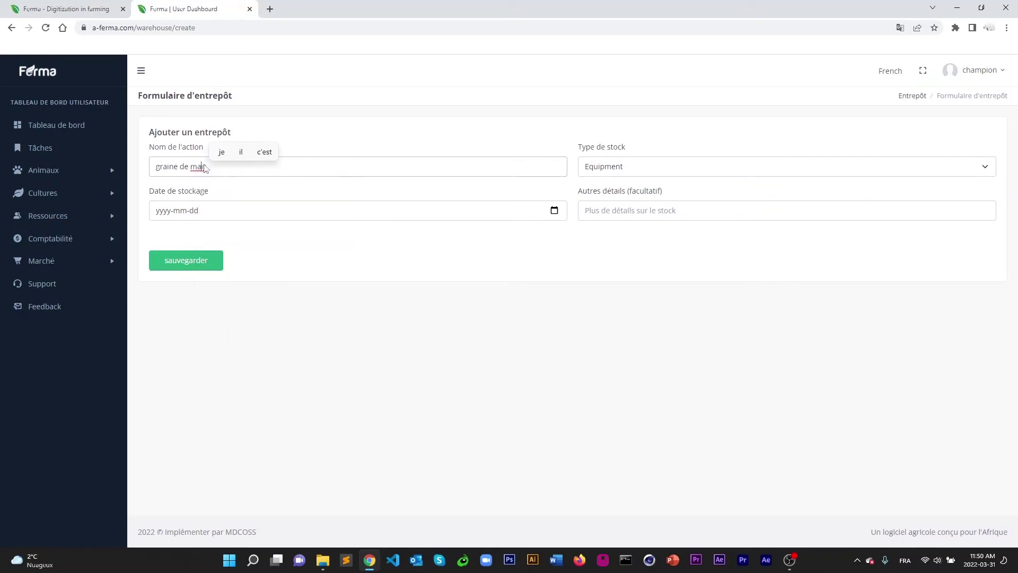
{"action": "key", "text": "BackSpace"}
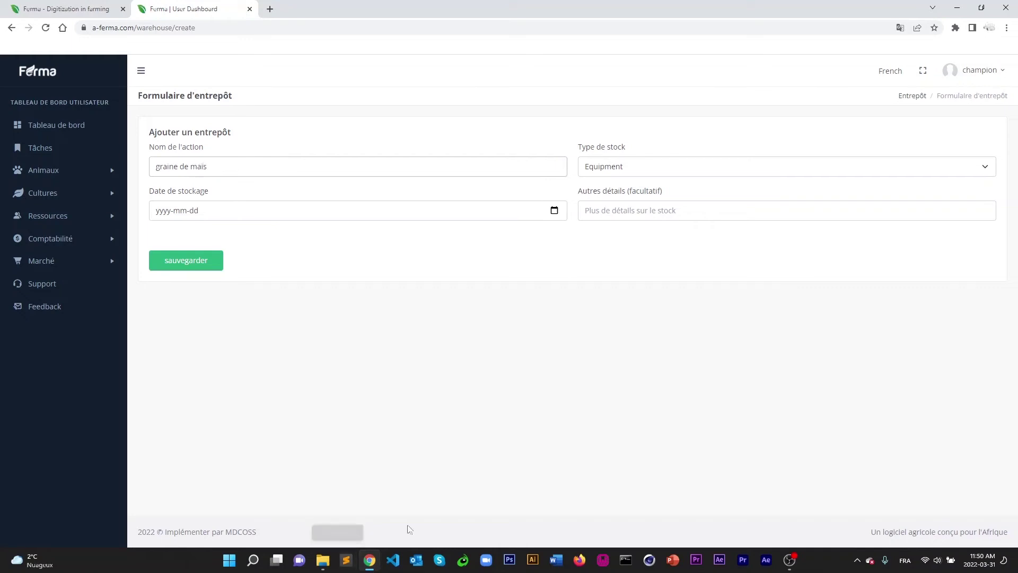
Set stock type Crop Product and storage date 2022-02-08, then save the entry.
{"action": "left_click", "coordinate": [638, 174]}
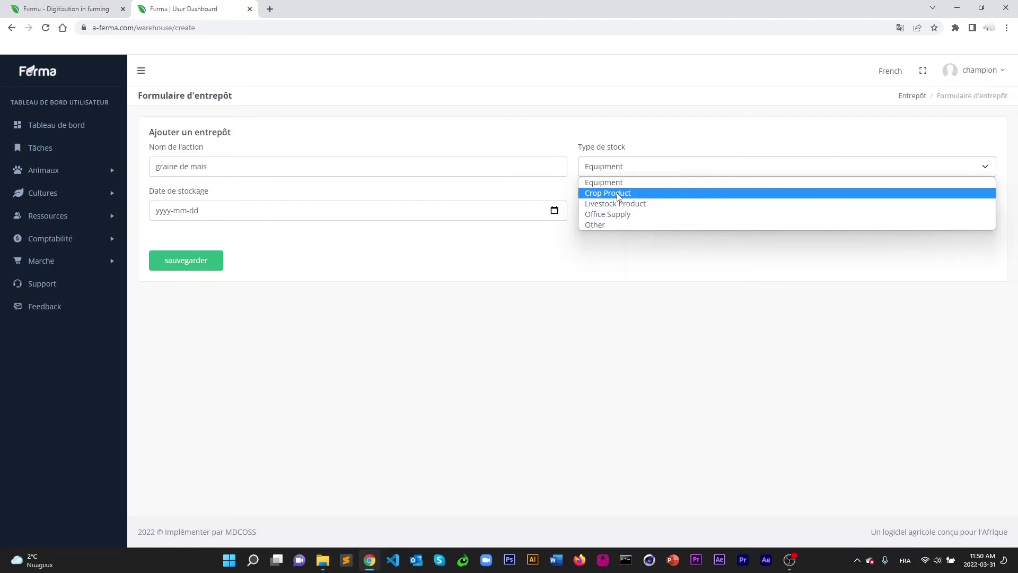
{"action": "left_click", "coordinate": [618, 195]}
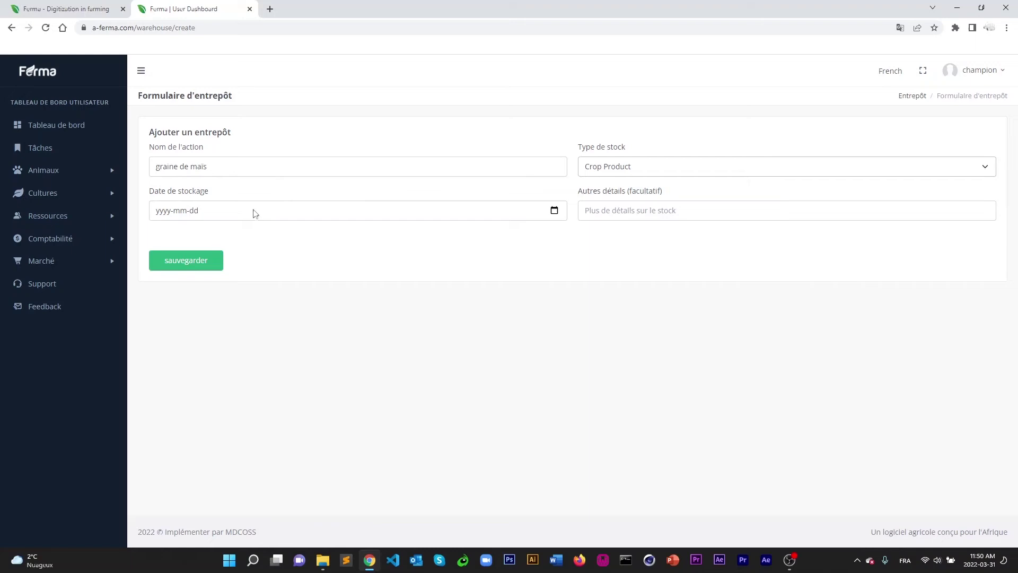
{"action": "left_click", "coordinate": [167, 214]}
{"action": "left_click", "coordinate": [554, 210]}
{"action": "left_click", "coordinate": [234, 233]}
{"action": "left_click", "coordinate": [192, 282]}
{"action": "left_click", "coordinate": [623, 217]}
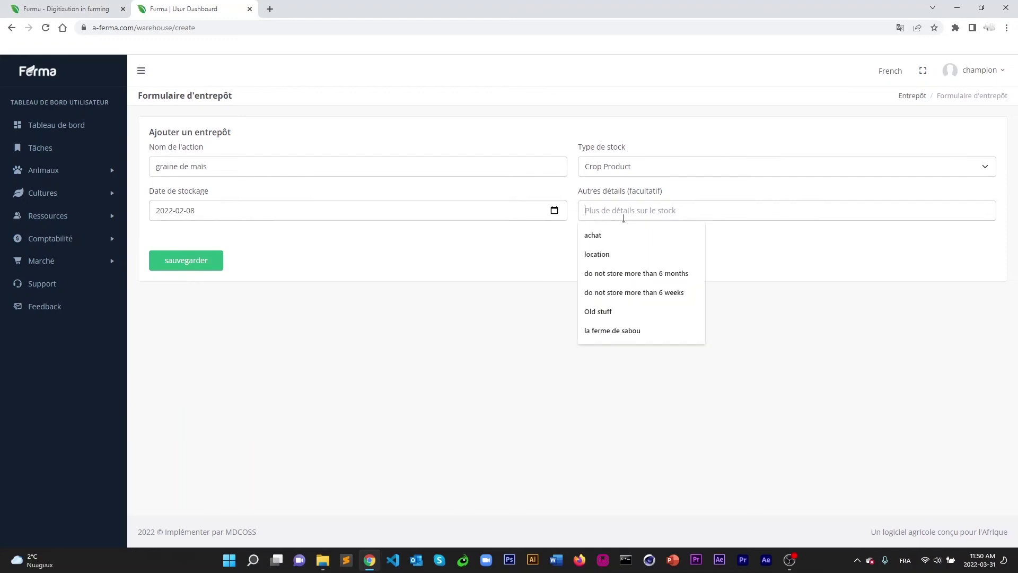
{"action": "left_click", "coordinate": [340, 247]}
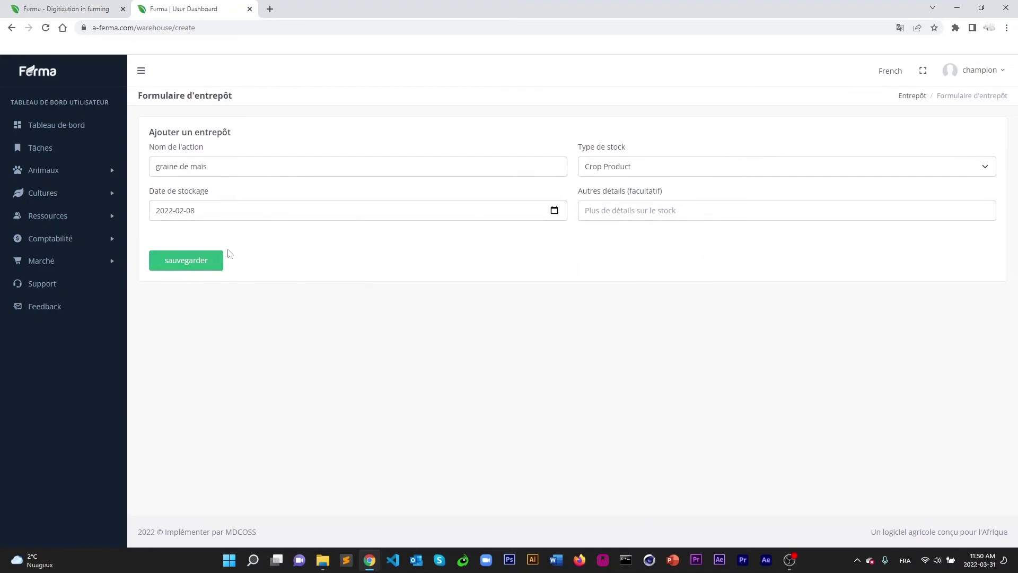
{"action": "left_click", "coordinate": [191, 261]}
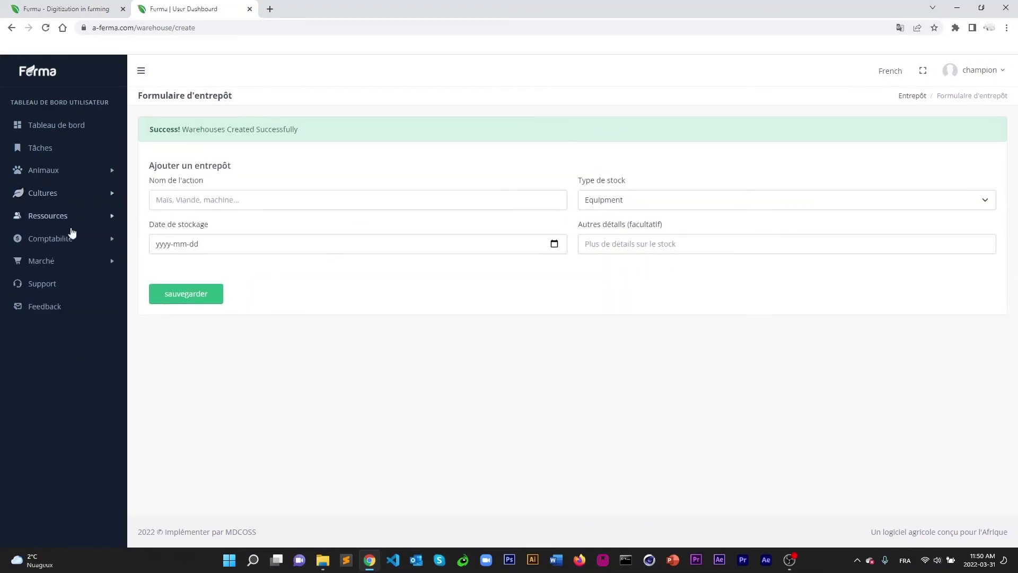
Open the Entrepôt list under Ressources to confirm the graine de mais entry.
{"action": "left_click", "coordinate": [59, 214]}
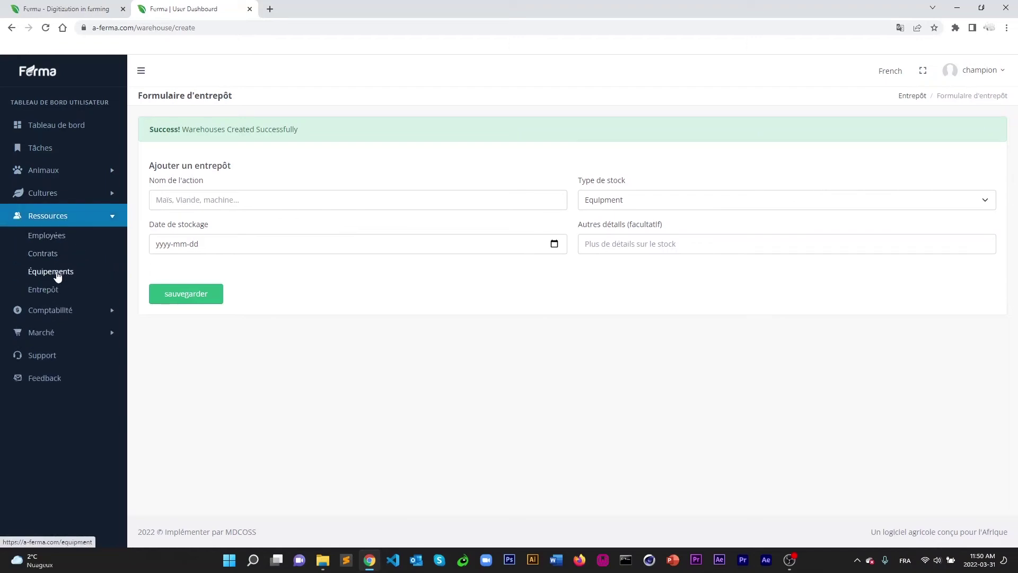
{"action": "left_click", "coordinate": [58, 275]}
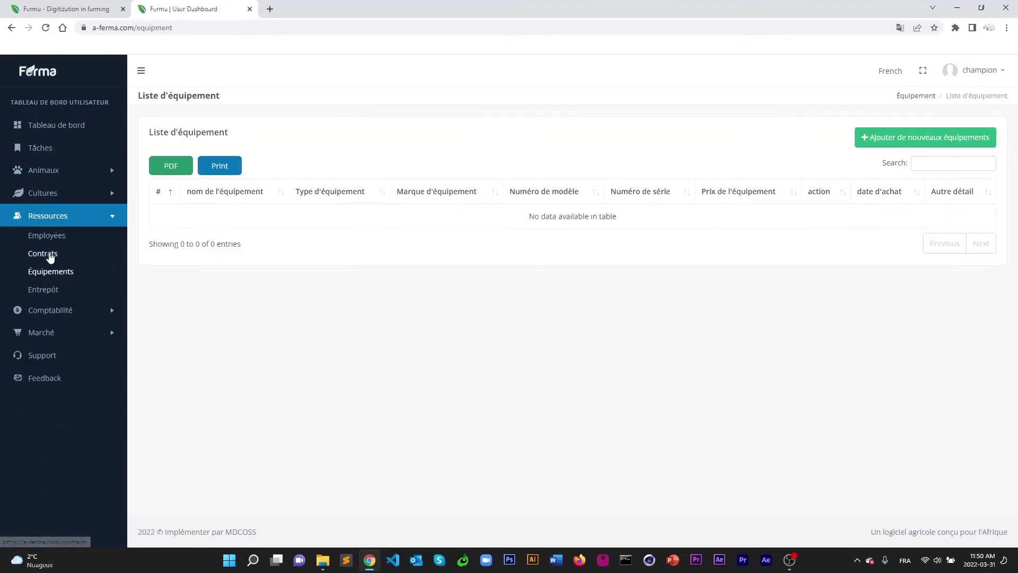
{"action": "left_click", "coordinate": [43, 290]}
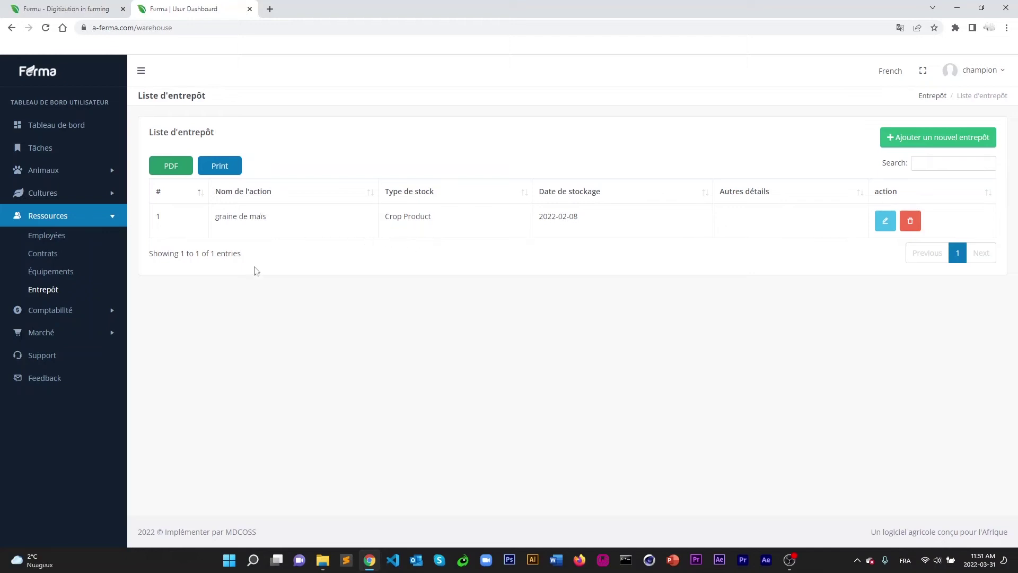
Return to the Employées list, which shows a salary total of 38000.
{"action": "left_click", "coordinate": [67, 271]}
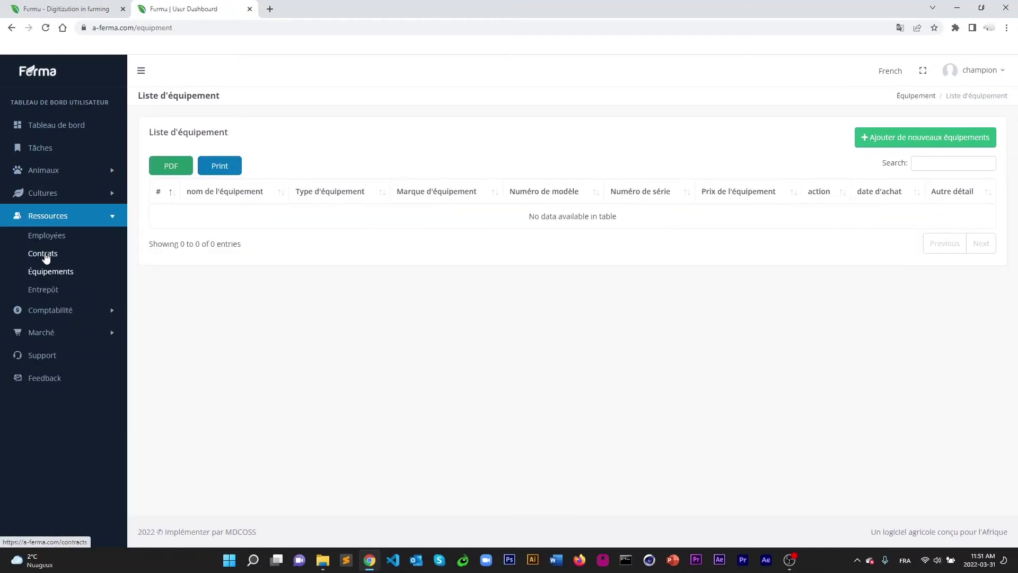
{"action": "left_click", "coordinate": [46, 256]}
{"action": "left_click", "coordinate": [49, 236]}
{"action": "left_click", "coordinate": [50, 310]}
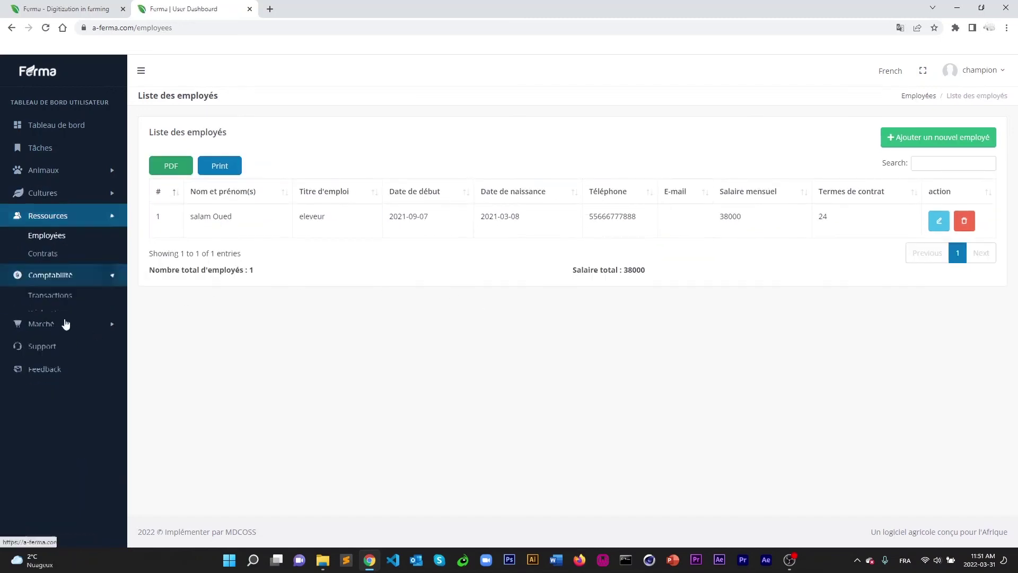
Change the first Animal Buying transaction's remark to Poule and save it.
{"action": "left_click", "coordinate": [60, 260]}
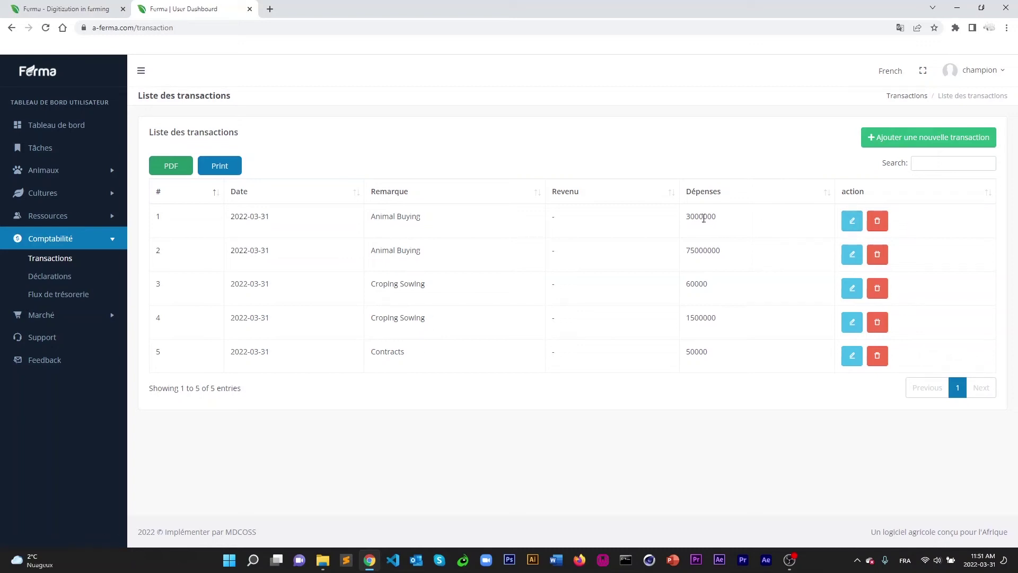
{"action": "left_click", "coordinate": [851, 220]}
{"action": "triple_click", "coordinate": [702, 167]}
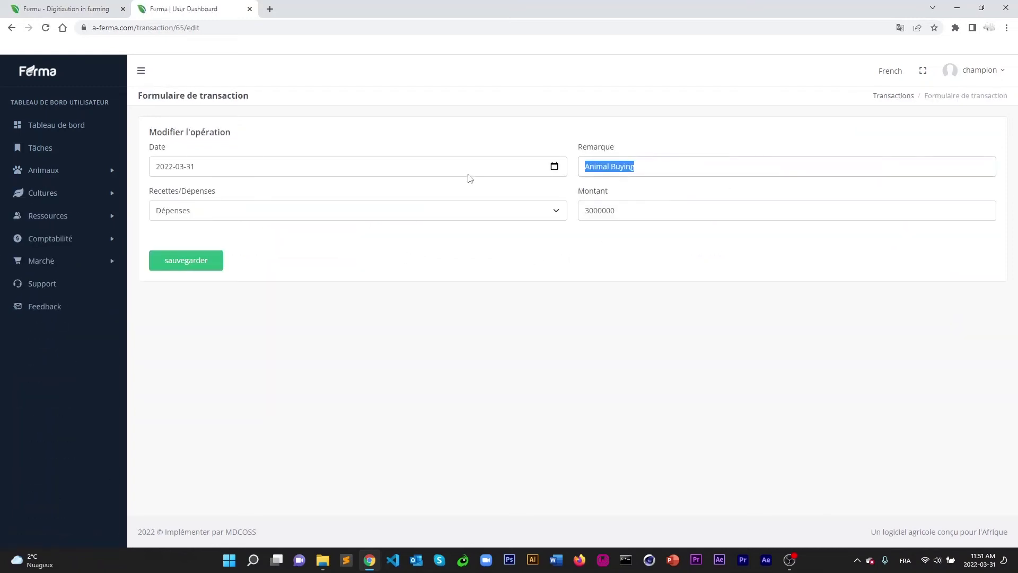
{"action": "type", "text": "Poule"}
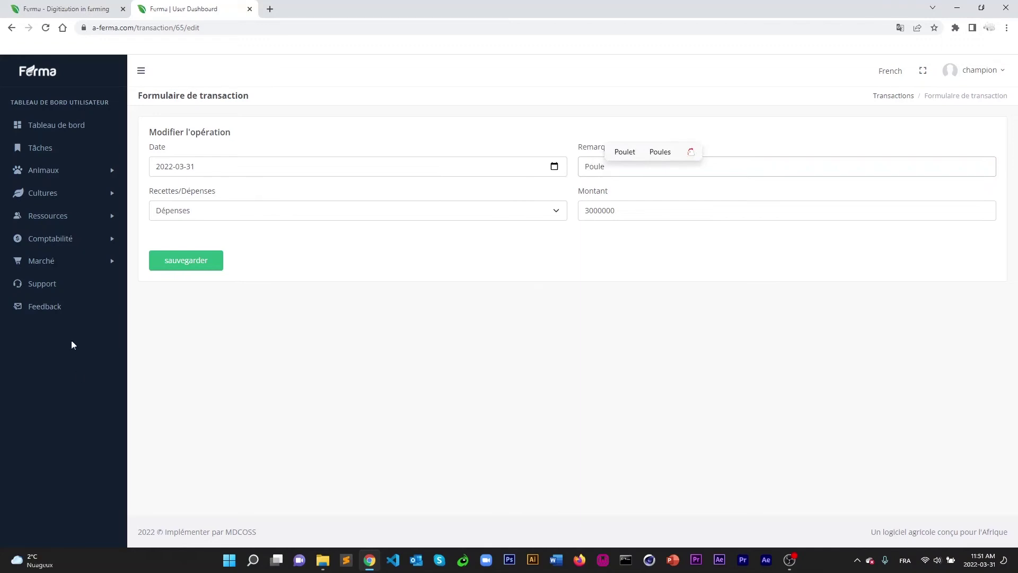
{"action": "left_click", "coordinate": [197, 269]}
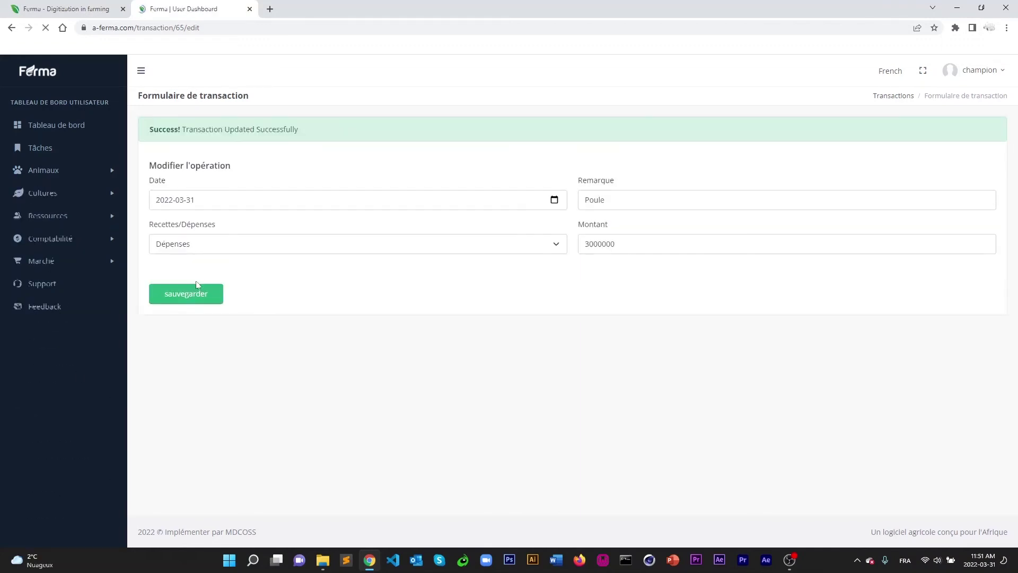
Rename the 75000000 Animal Buying transaction's remark to Vaches and reopen the transactions list.
{"action": "left_click", "coordinate": [56, 240]}
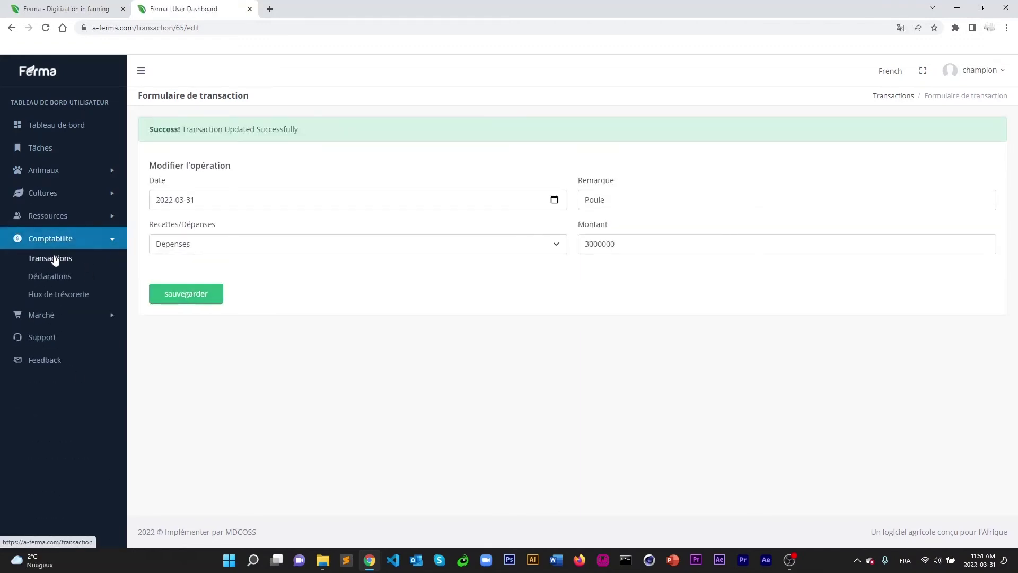
{"action": "left_click", "coordinate": [51, 257]}
{"action": "left_click", "coordinate": [851, 254]}
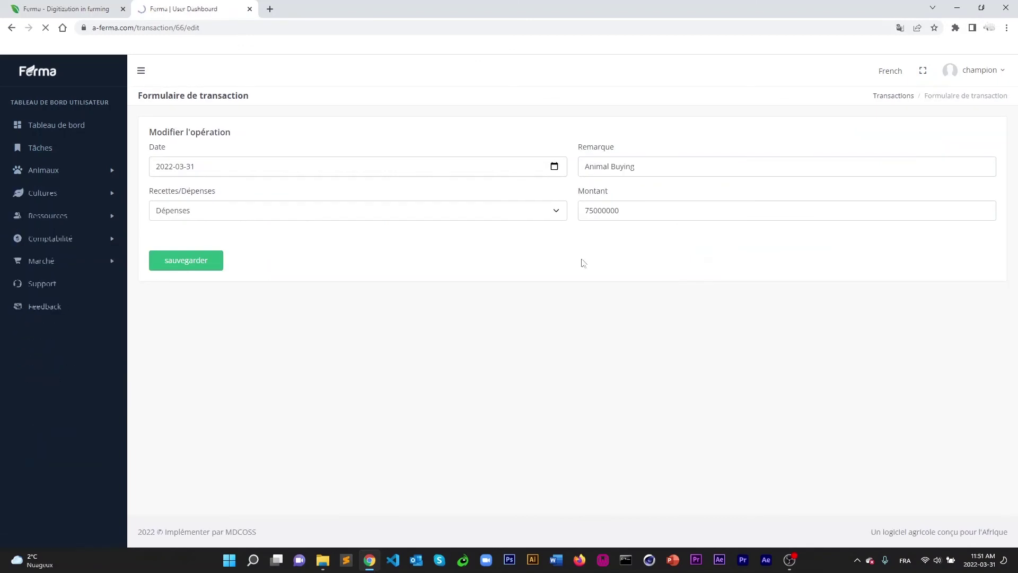
{"action": "key", "text": "Tab"}
{"action": "type", "text": "V"}
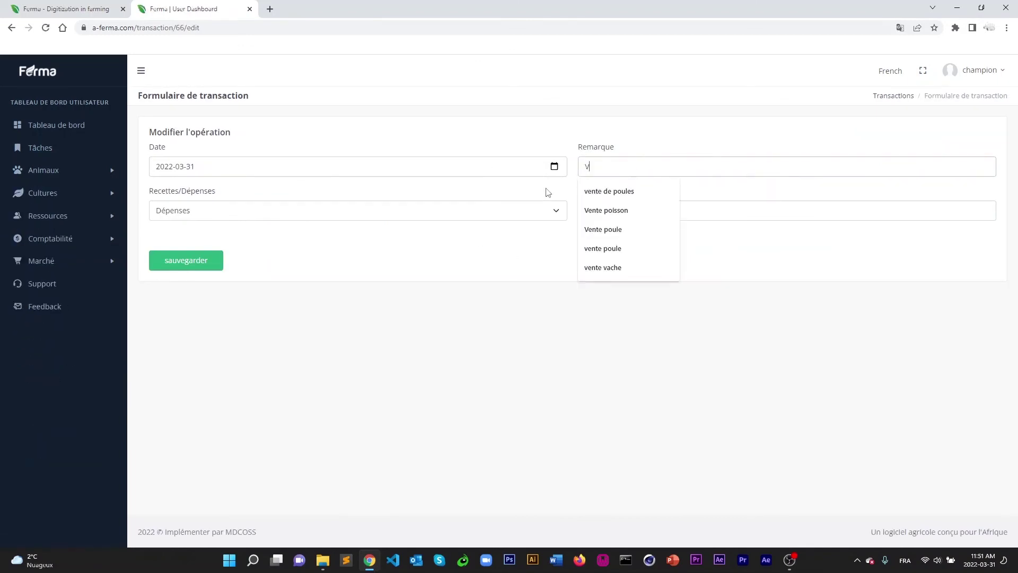
{"action": "type", "text": "aches"}
{"action": "left_click", "coordinate": [190, 262]}
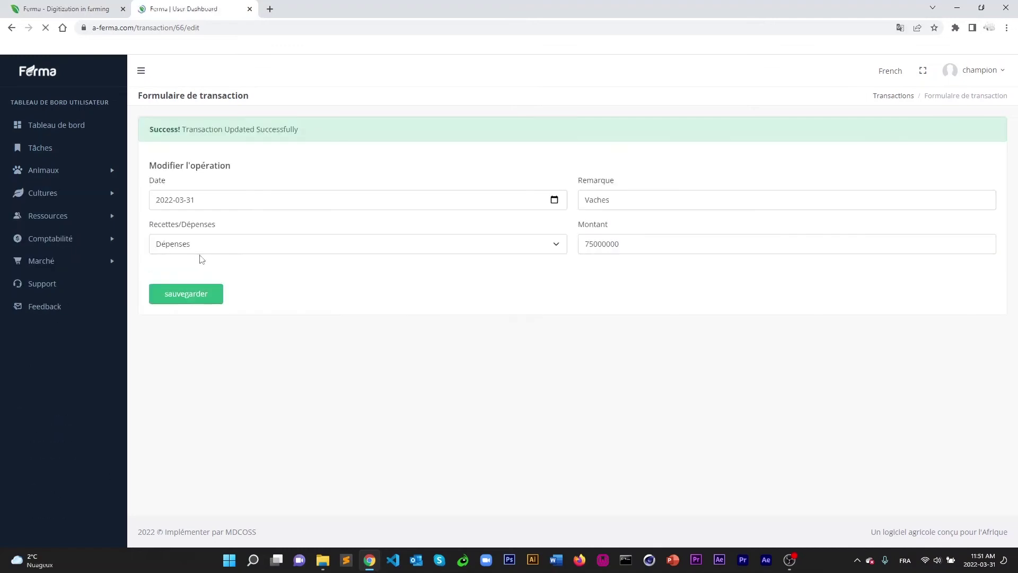
{"action": "left_click", "coordinate": [48, 239]}
{"action": "left_click", "coordinate": [53, 258]}
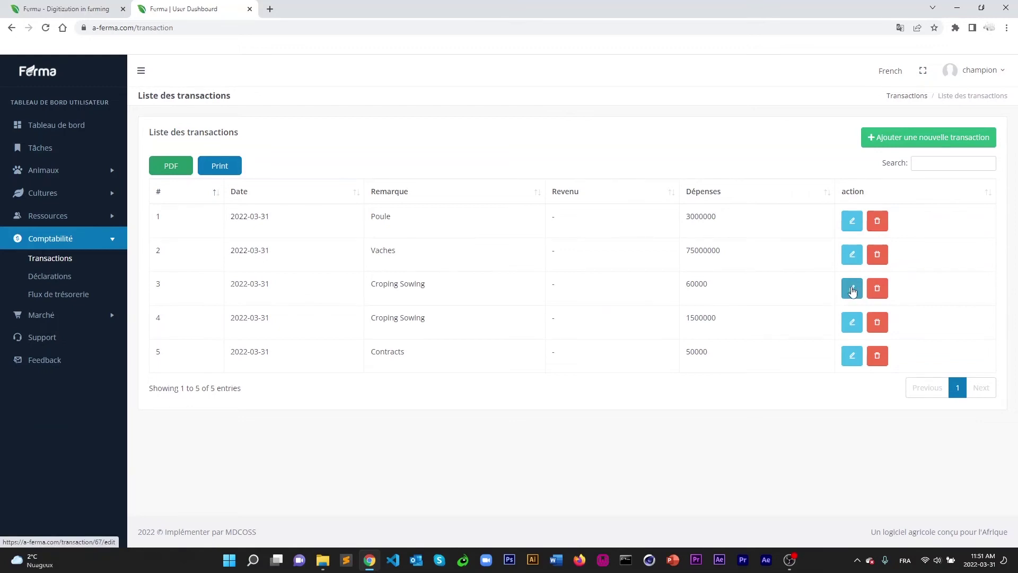
Change the third transaction's Croping Sowing remark to tomate and save it.
{"action": "left_click", "coordinate": [851, 291]}
{"action": "left_click_drag", "start_coordinate": [652, 163], "coordinate": [469, 154]}
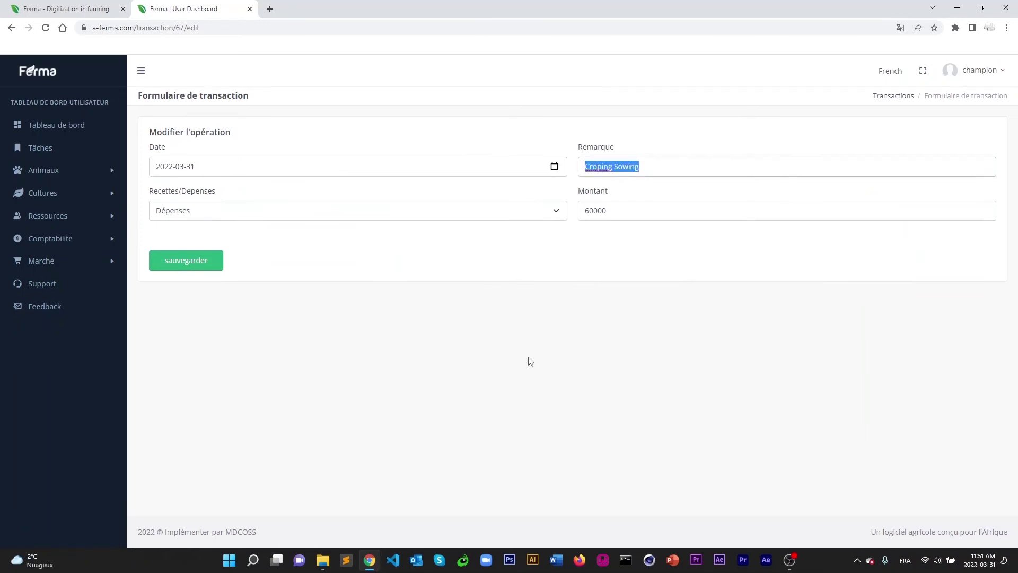
{"action": "type", "text": "tomate"}
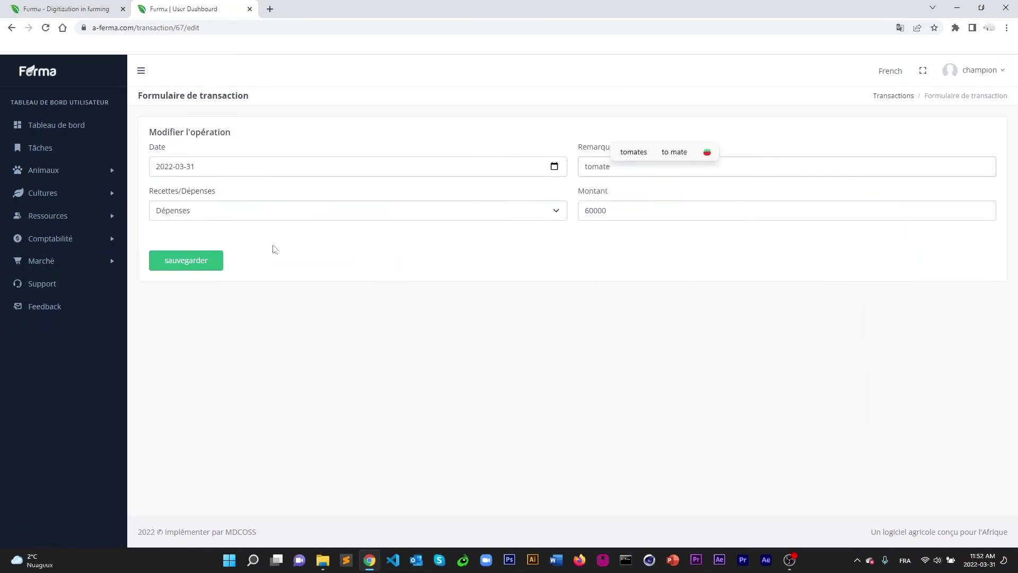
{"action": "left_click", "coordinate": [187, 261]}
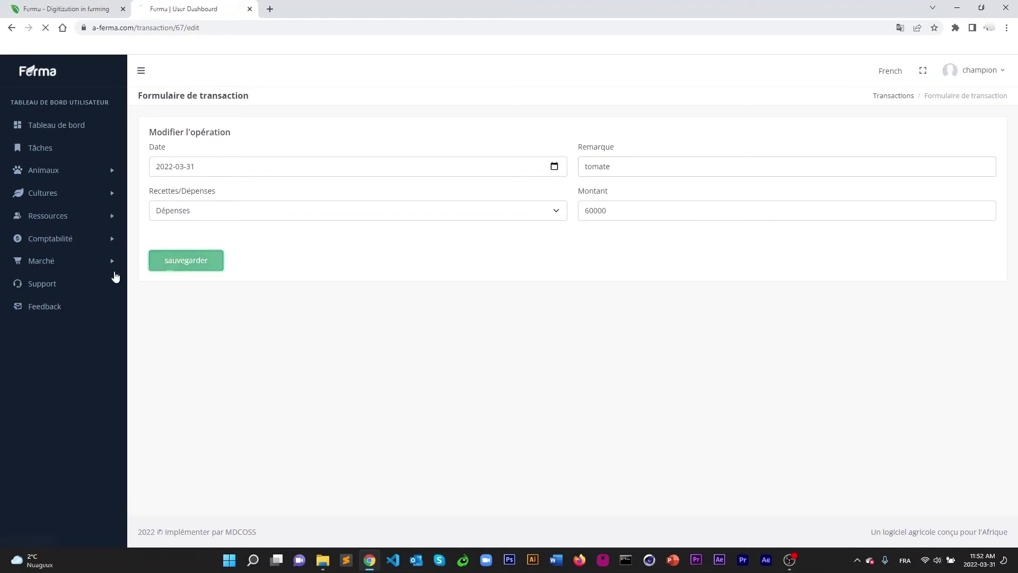
{"action": "left_click", "coordinate": [70, 239]}
{"action": "left_click", "coordinate": [53, 258]}
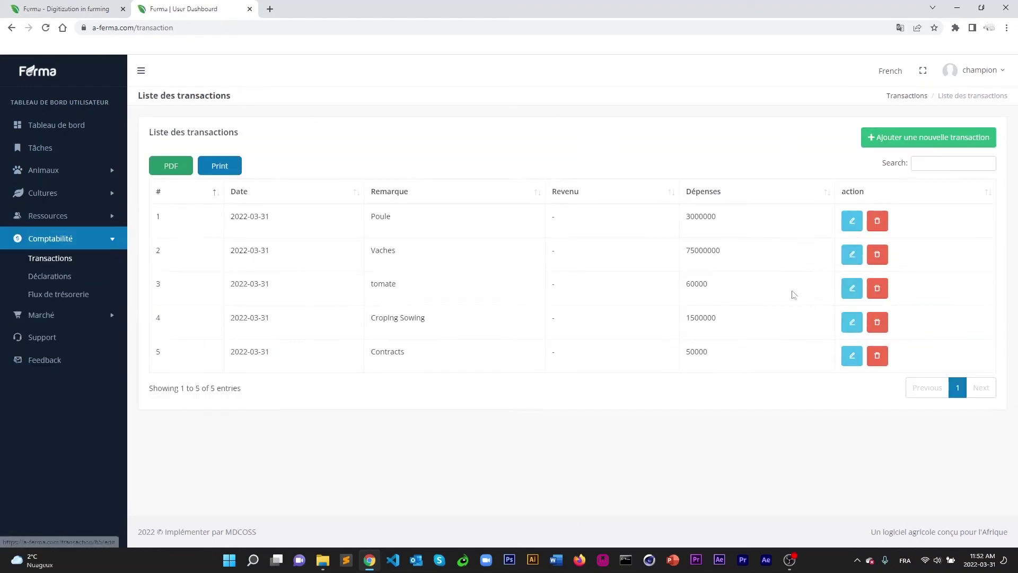
Change the fourth transaction's Croping Sowing remark to coton and reopen the transactions list.
{"action": "left_click", "coordinate": [851, 322]}
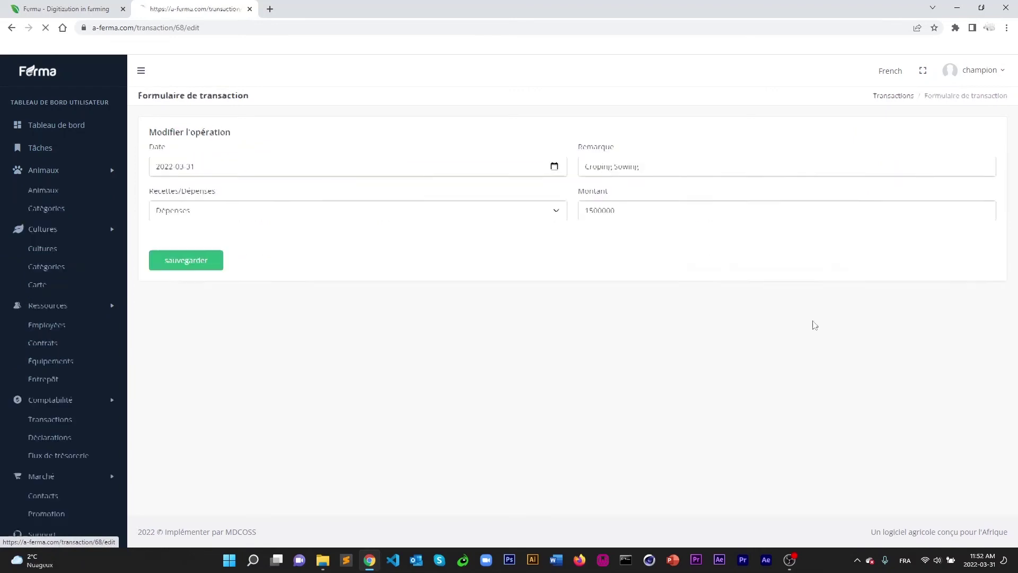
{"action": "triple_click", "coordinate": [660, 167]}
{"action": "type", "text": "coton"}
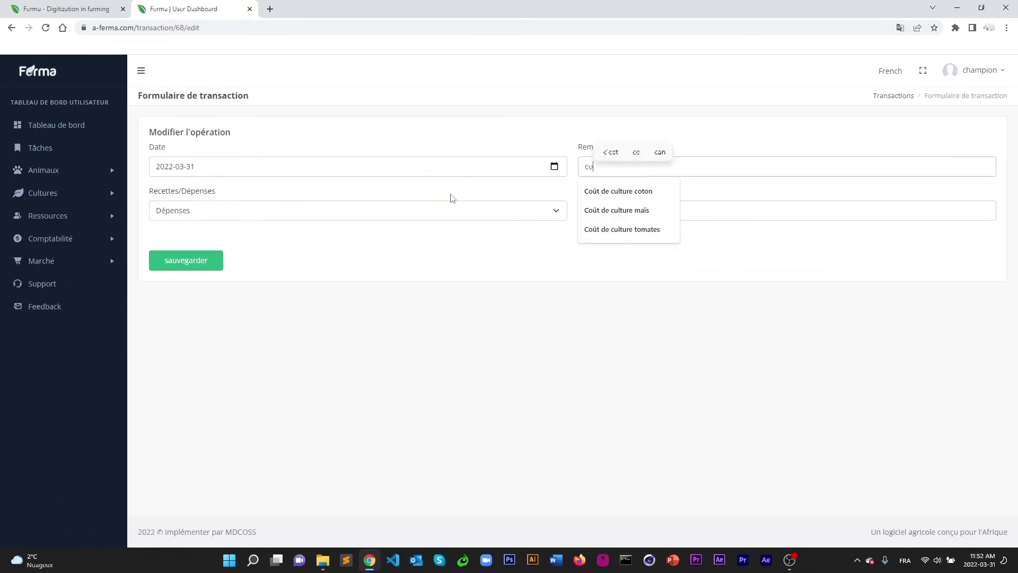
{"action": "left_click", "coordinate": [189, 263]}
{"action": "left_click", "coordinate": [59, 239]}
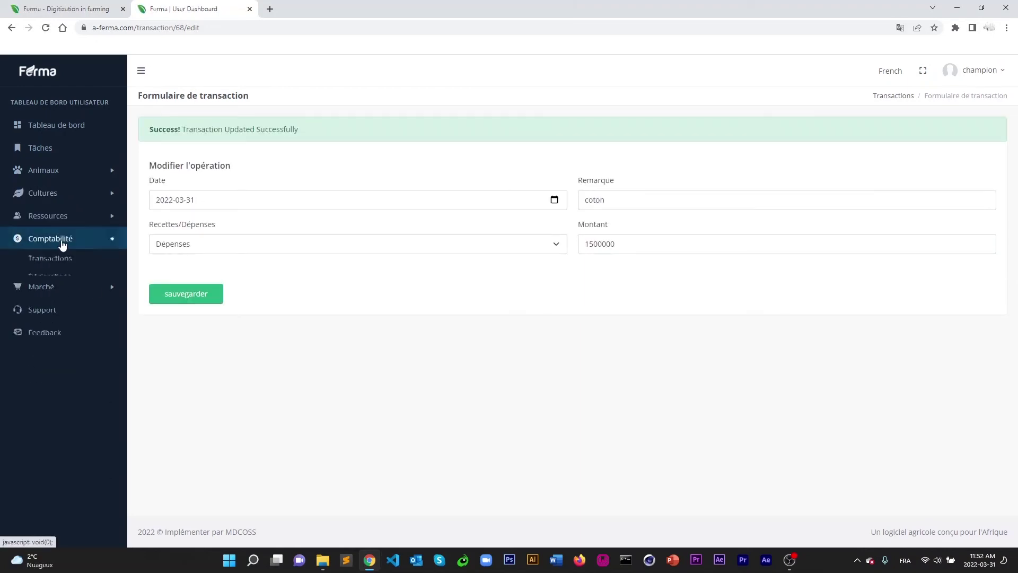
{"action": "left_click", "coordinate": [61, 261]}
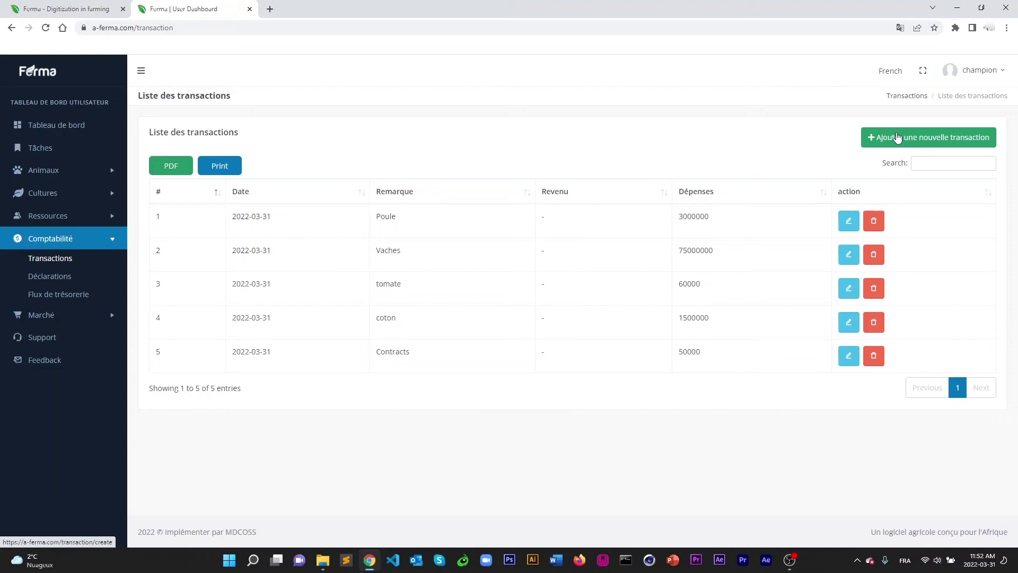
Add a Revenu transaction with remark 'Vente de poules' and amount 6000000.
{"action": "left_click", "coordinate": [897, 137]}
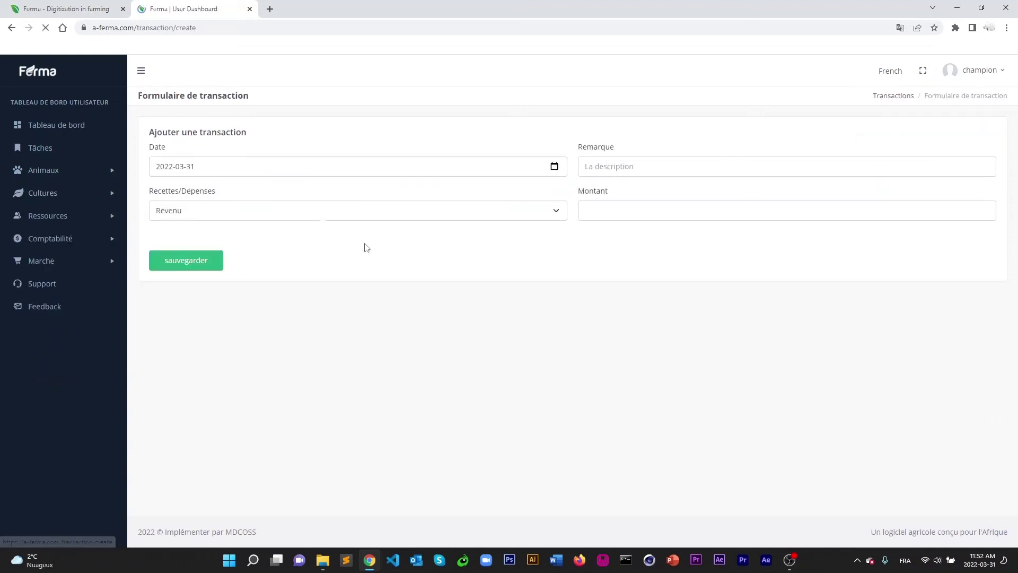
{"action": "left_click", "coordinate": [198, 212]}
{"action": "left_click", "coordinate": [185, 213]}
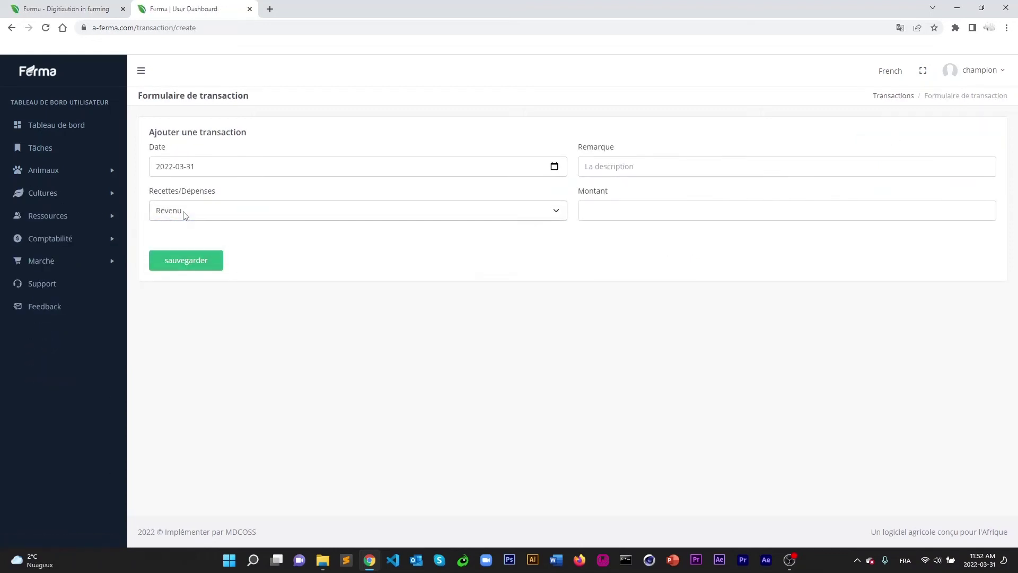
{"action": "left_click", "coordinate": [207, 173]}
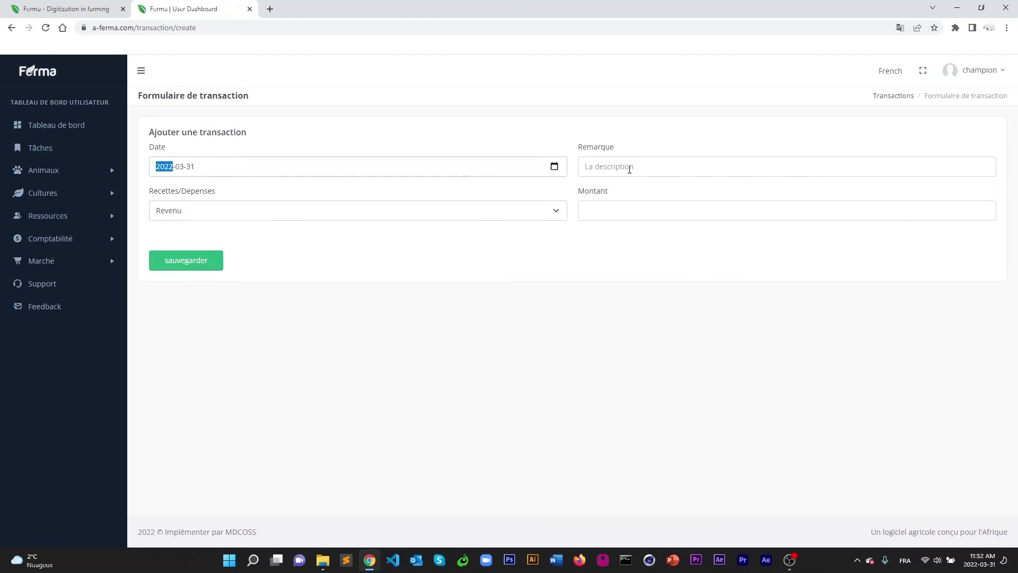
{"action": "left_click", "coordinate": [612, 166]}
{"action": "type", "text": "Ventre"}
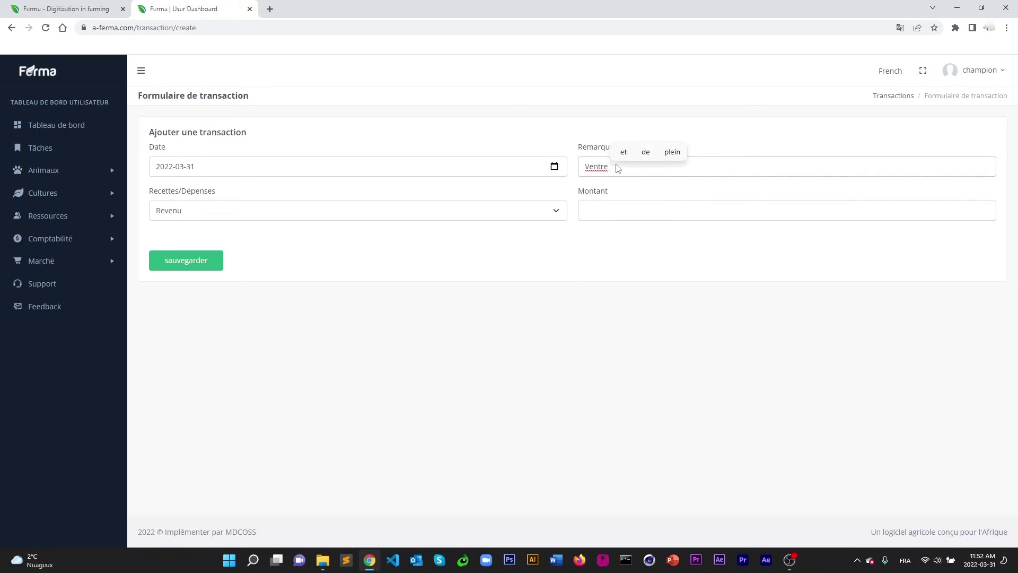
{"action": "key", "text": "BackSpace"}
{"action": "key", "text": "BackSpace"}
{"action": "key", "text": "BackSpace"}
{"action": "type", "text": "e "}
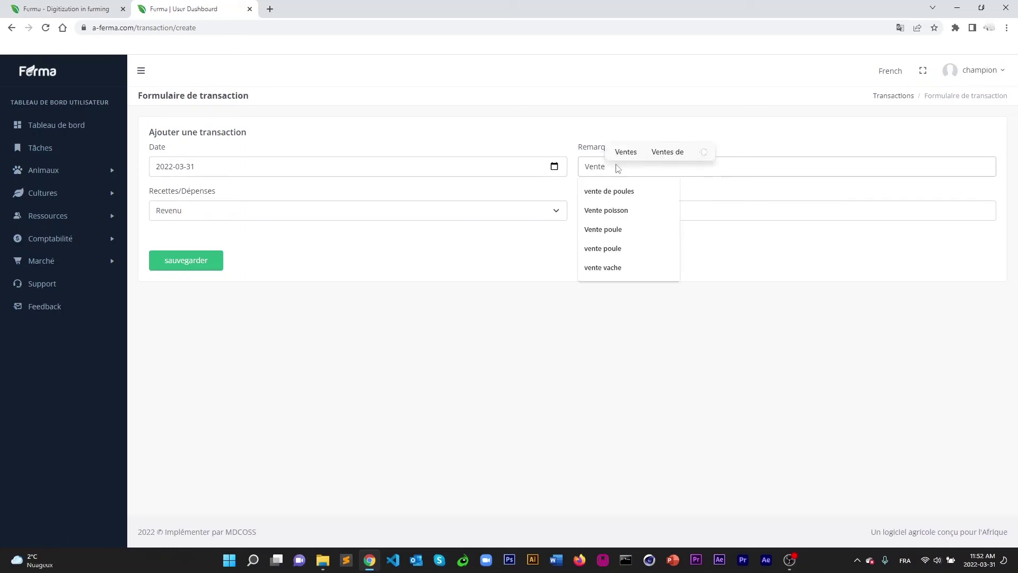
{"action": "type", "text": "de poul"}
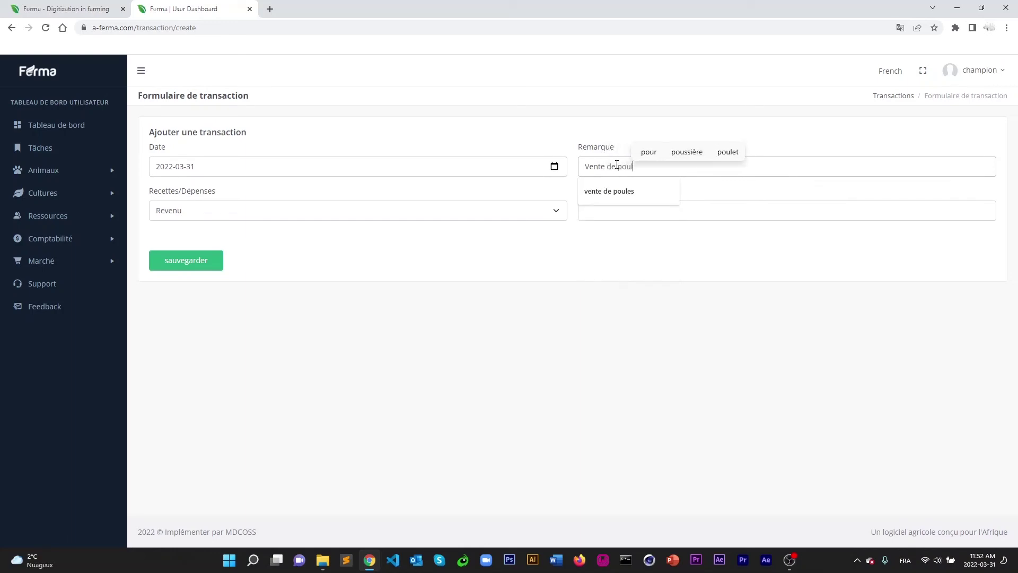
{"action": "type", "text": "es"}
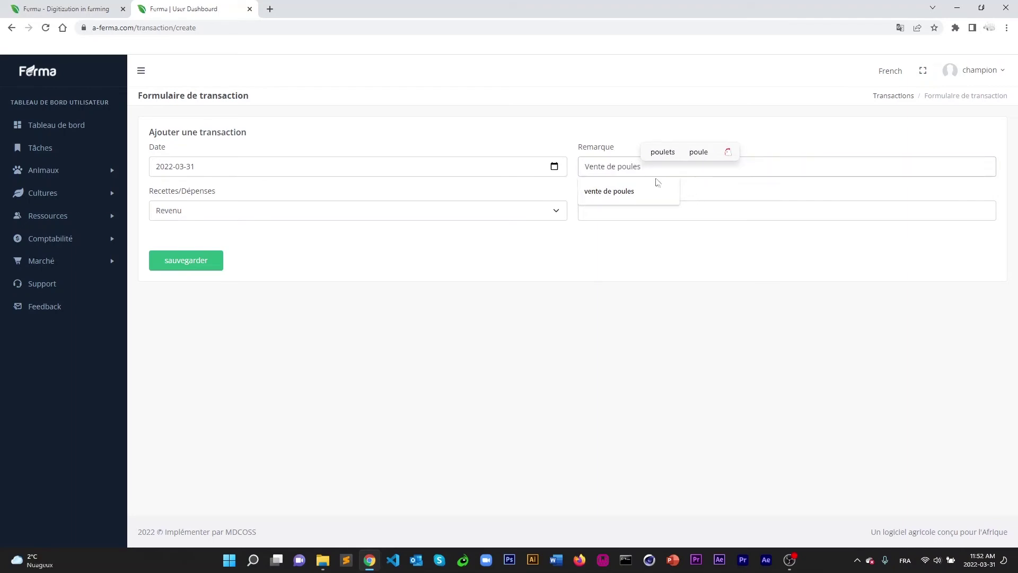
{"action": "left_click", "coordinate": [707, 209]}
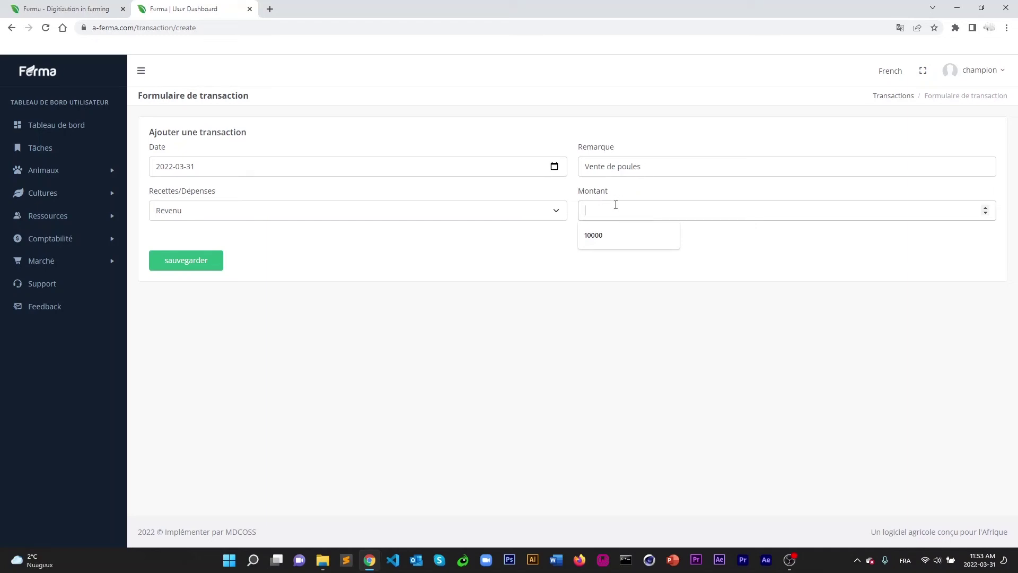
{"action": "type", "text": "600"}
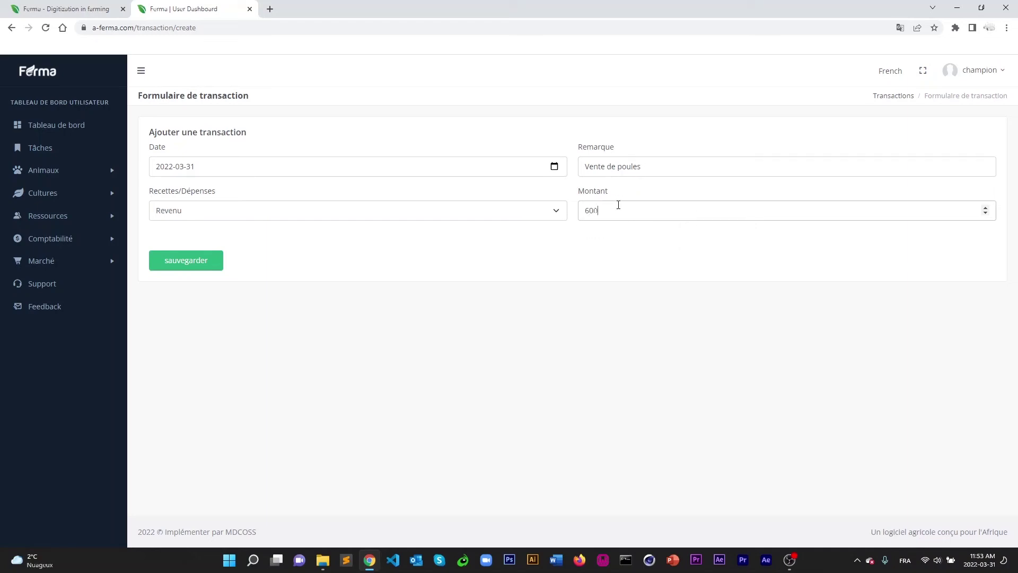
{"action": "type", "text": "0000"}
{"action": "left_click", "coordinate": [184, 268]}
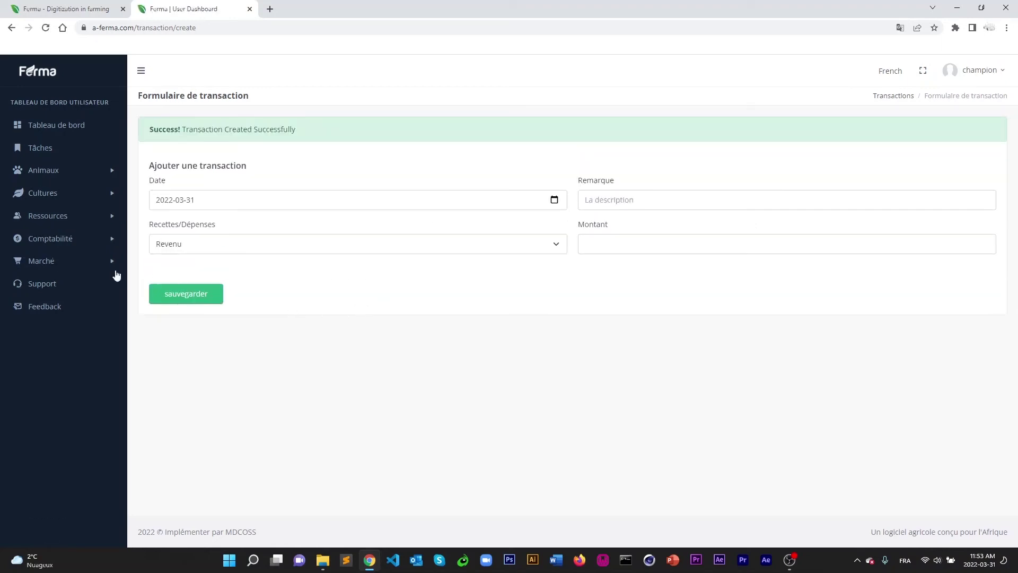
Add a second revenue transaction, 'vente de vache', worth 100000000.
{"action": "left_click", "coordinate": [50, 240]}
{"action": "left_click", "coordinate": [48, 259]}
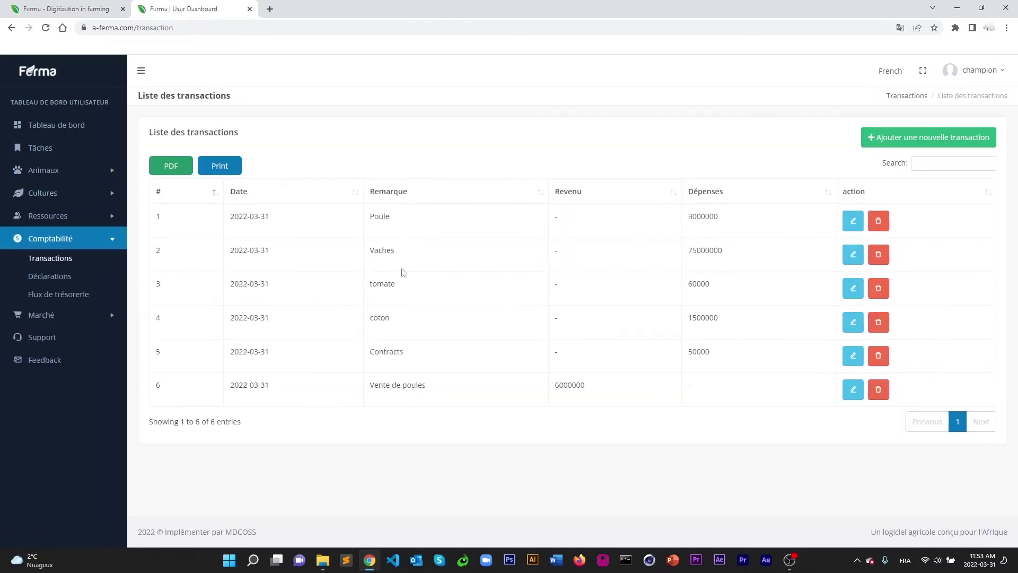
{"action": "left_click", "coordinate": [901, 139]}
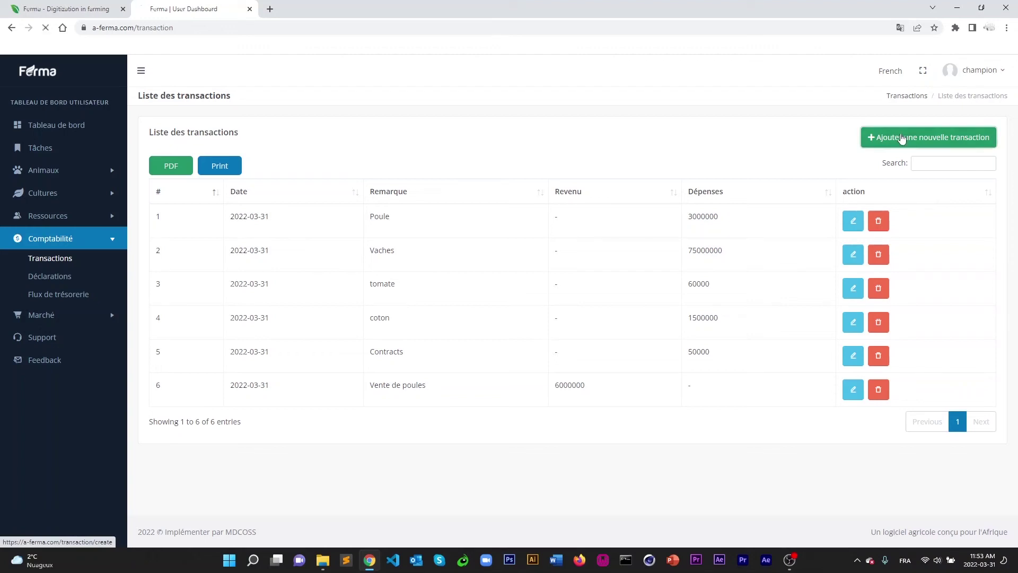
{"action": "left_click", "coordinate": [622, 166]}
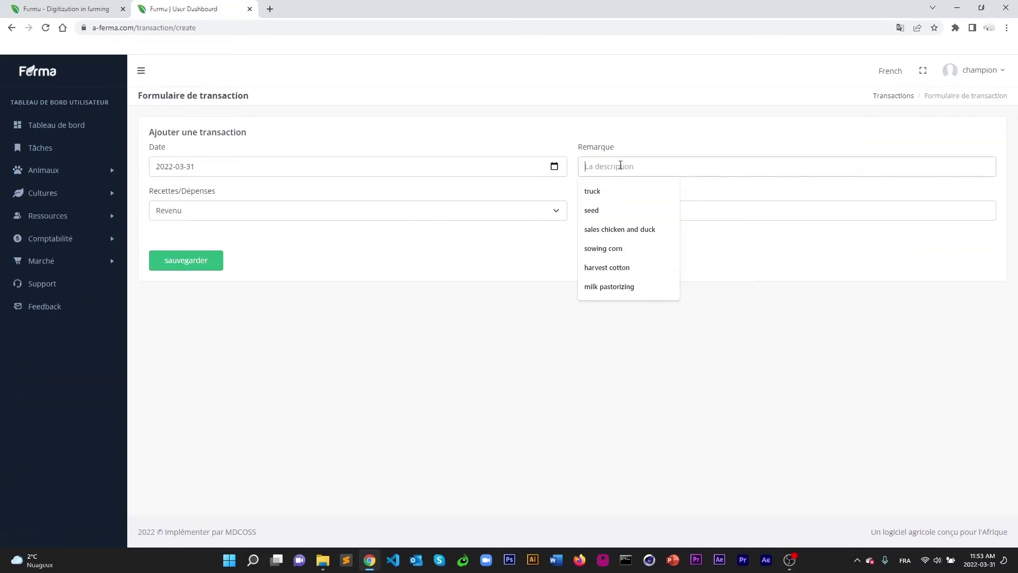
{"action": "type", "text": "vente de vache"}
{"action": "left_click", "coordinate": [612, 211]}
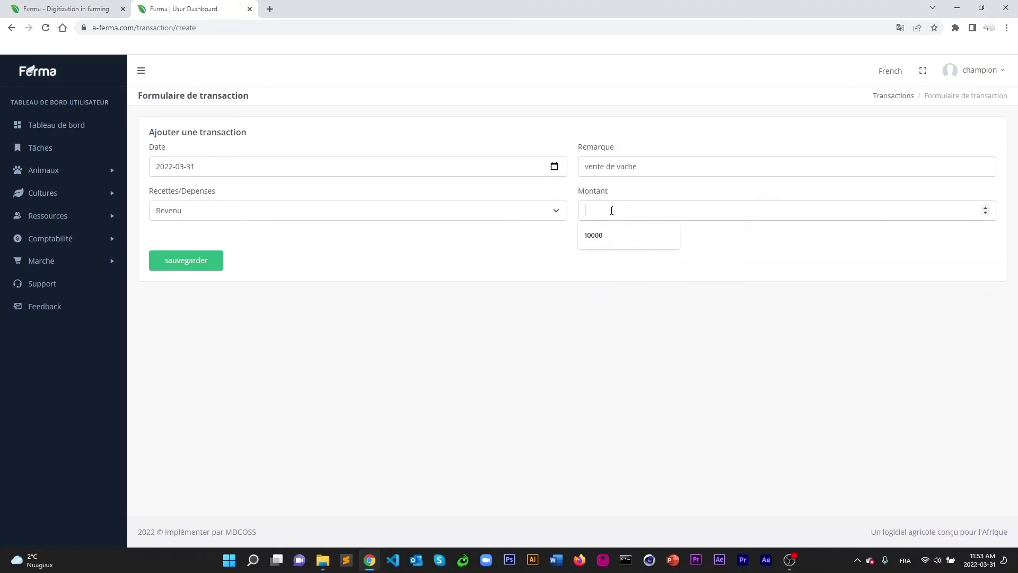
{"action": "type", "text": "100000000"}
{"action": "left_click", "coordinate": [184, 262]}
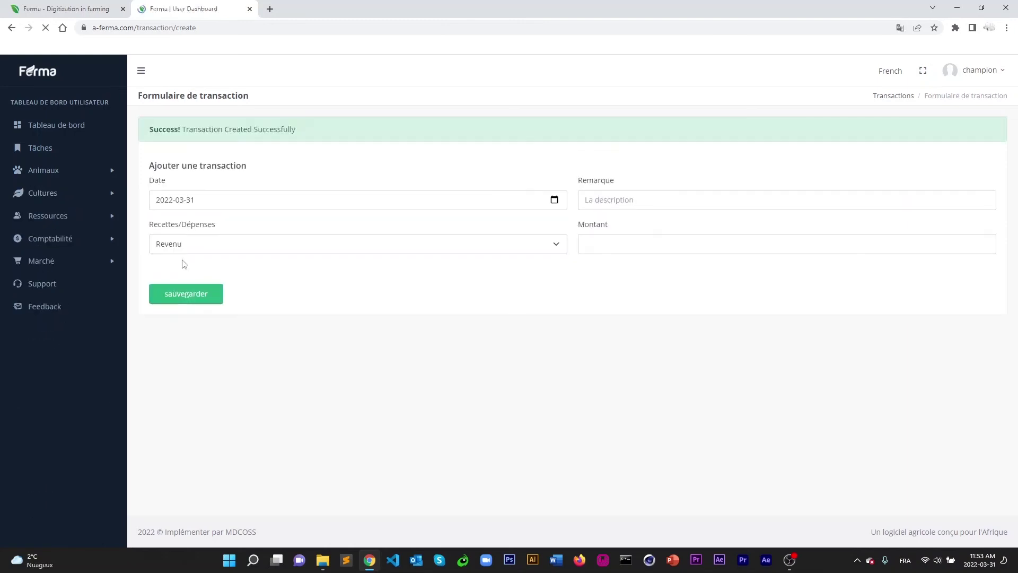
{"action": "left_click", "coordinate": [58, 239]}
Add a revenue transaction 'vente de tomate' for 100000, dated 2022-03-31.
{"action": "left_click", "coordinate": [50, 257]}
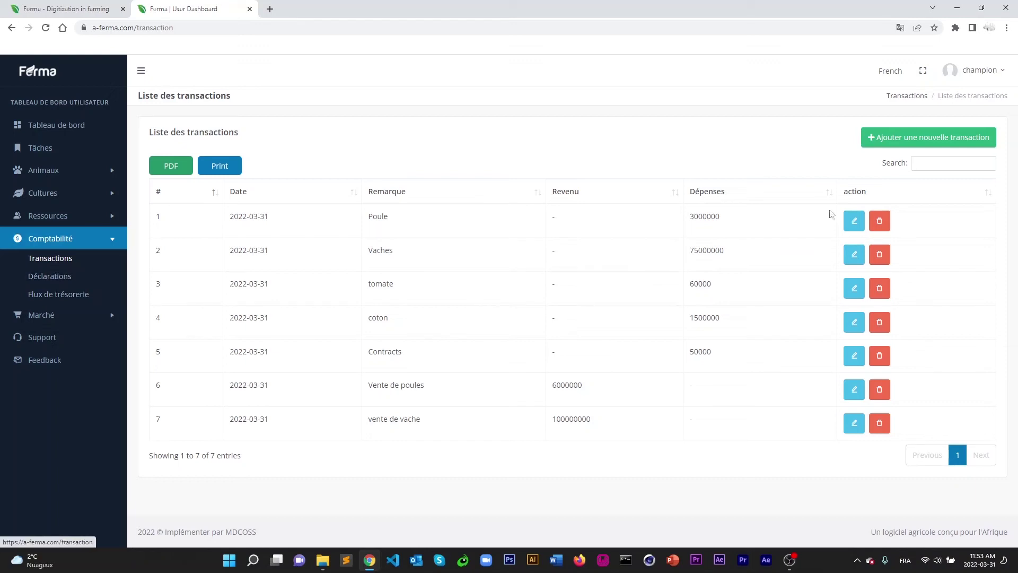
{"action": "left_click", "coordinate": [906, 137]}
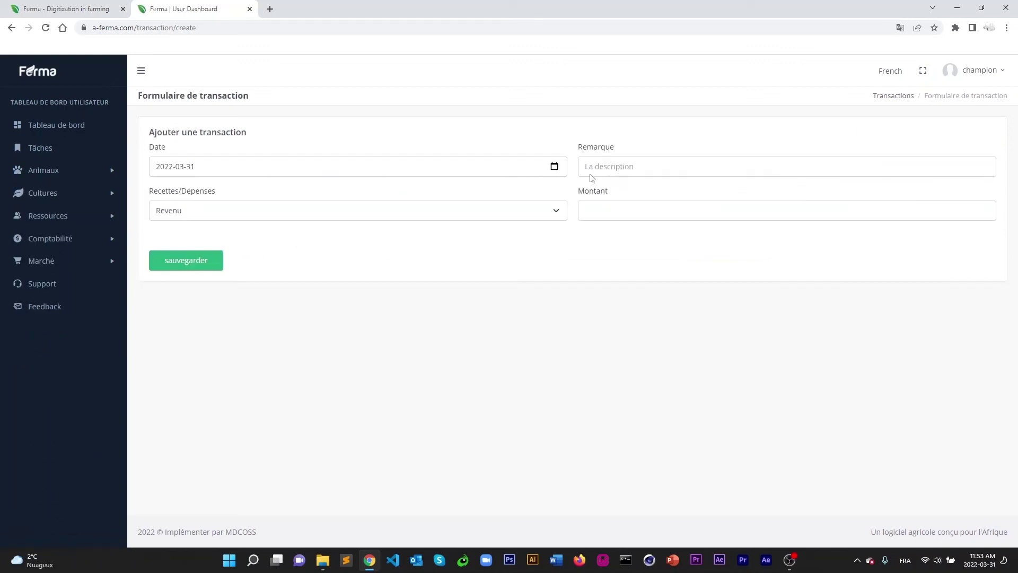
{"action": "left_click", "coordinate": [662, 166]}
{"action": "type", "text": "vn"}
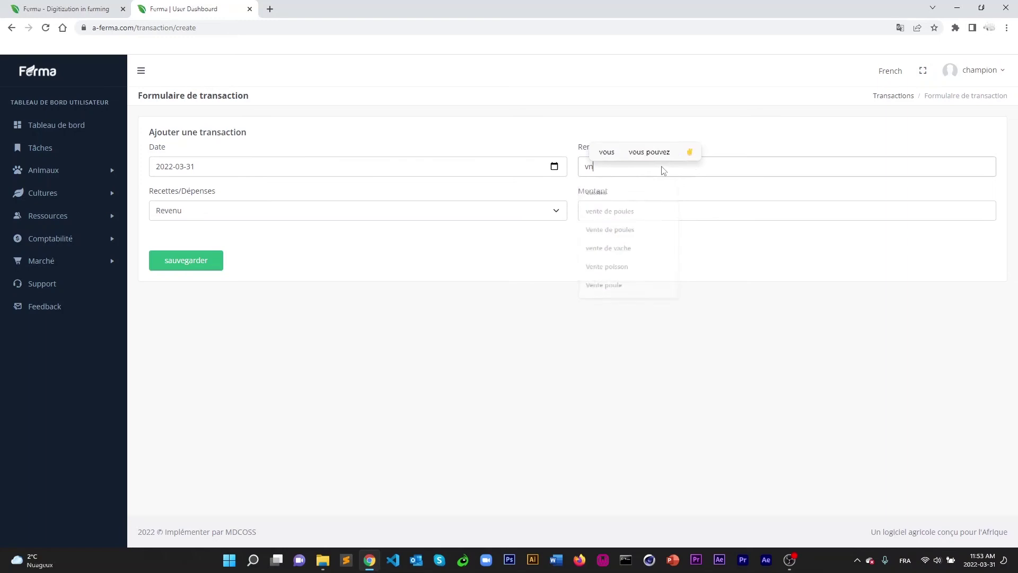
{"action": "key", "text": "BackSpace"}
{"action": "type", "text": "ente de"}
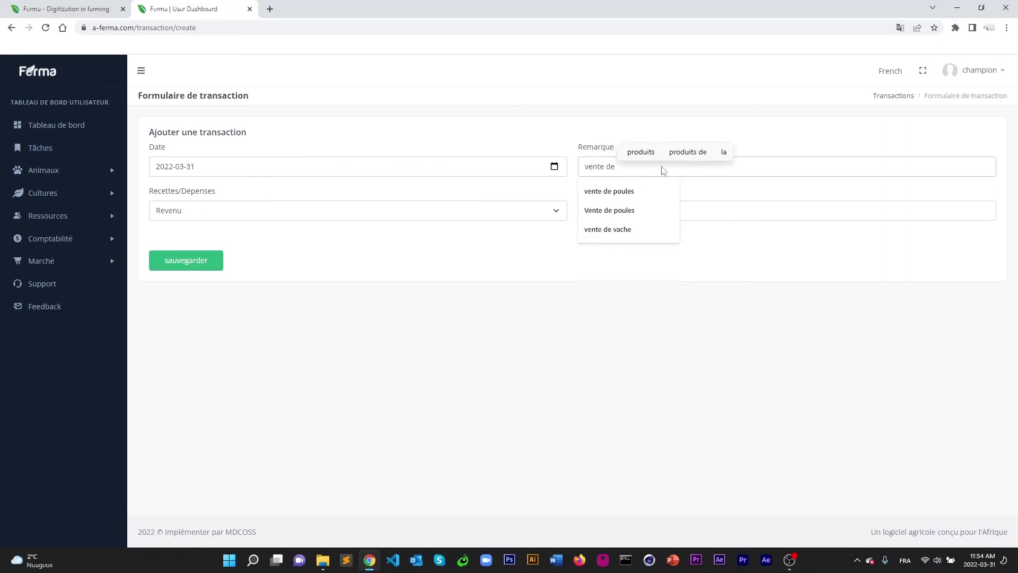
{"action": "type", "text": " tomate"}
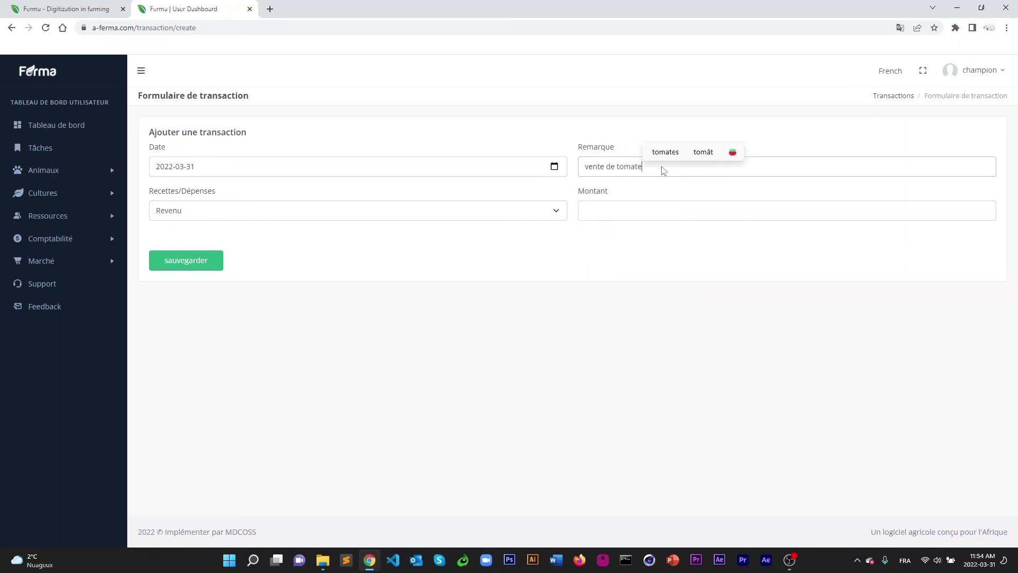
{"action": "left_click", "coordinate": [698, 215]}
{"action": "type", "text": "100000"}
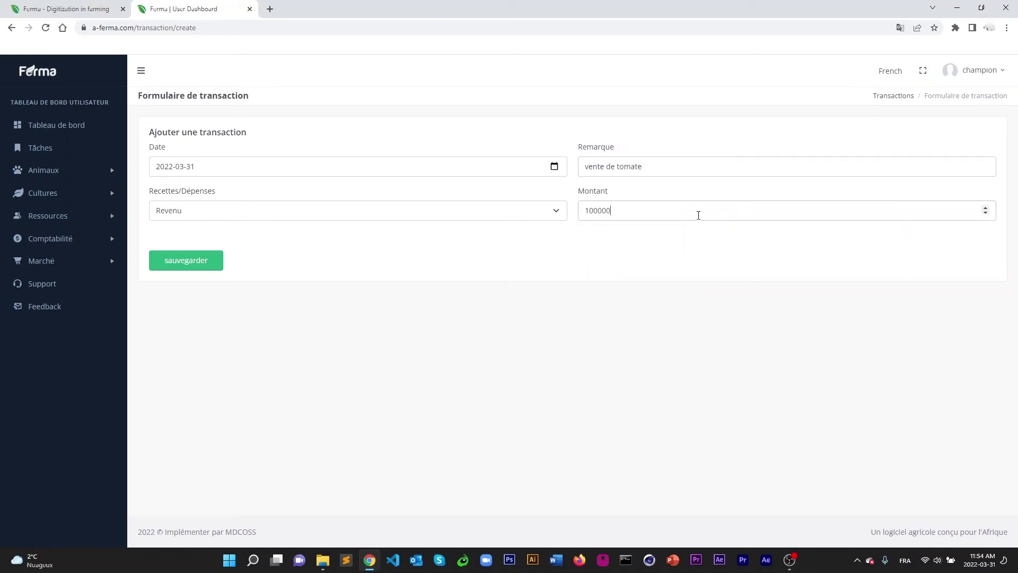
{"action": "left_click", "coordinate": [183, 261]}
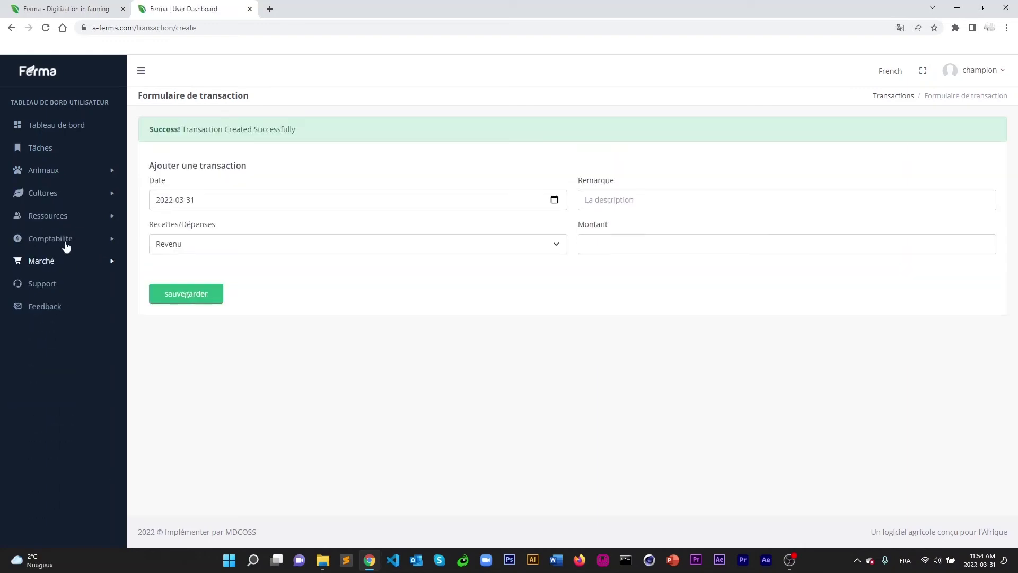
{"action": "left_click", "coordinate": [65, 245]}
Add a revenue transaction 'Vente coton' with amount 2000000.
{"action": "left_click", "coordinate": [58, 259]}
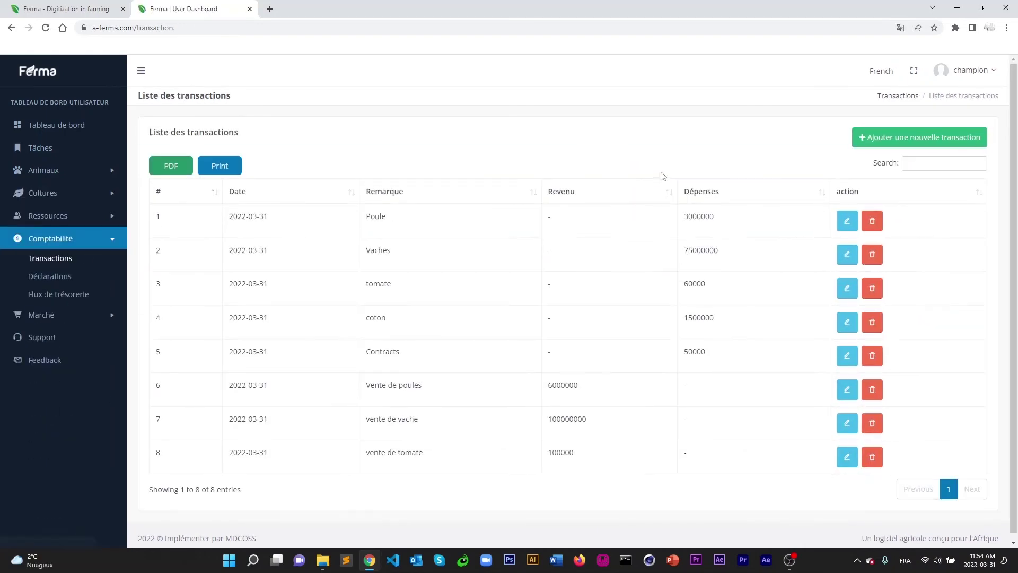
{"action": "left_click", "coordinate": [888, 139]}
{"action": "left_click", "coordinate": [625, 207]}
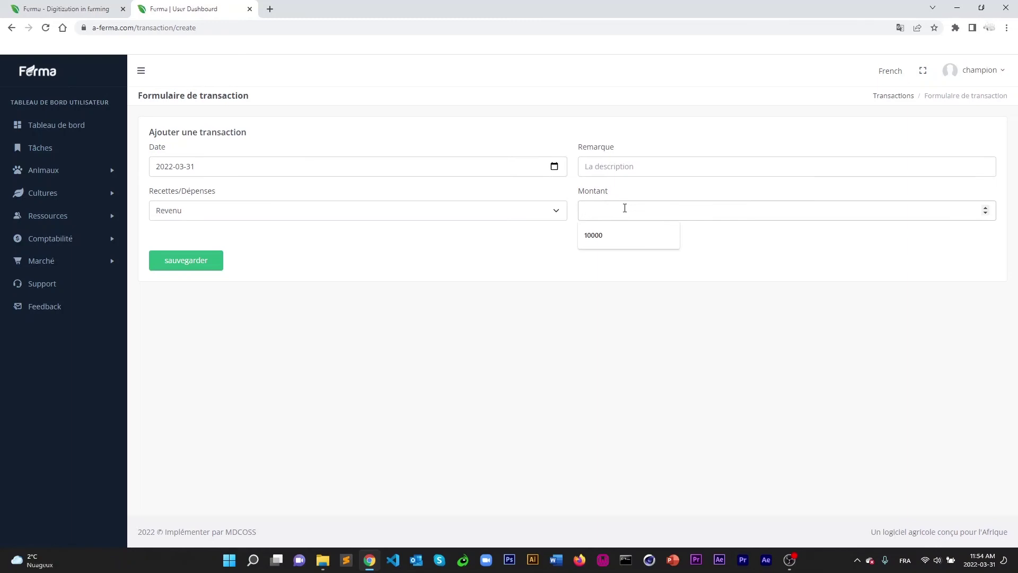
{"action": "type", "text": "2000000"}
{"action": "left_click", "coordinate": [609, 161]}
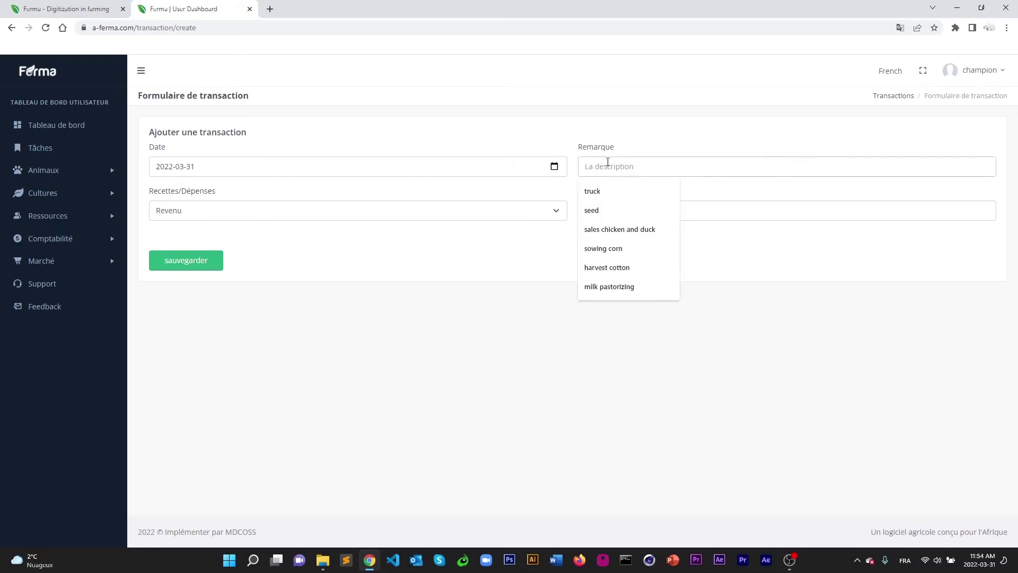
{"action": "type", "text": "Vente "}
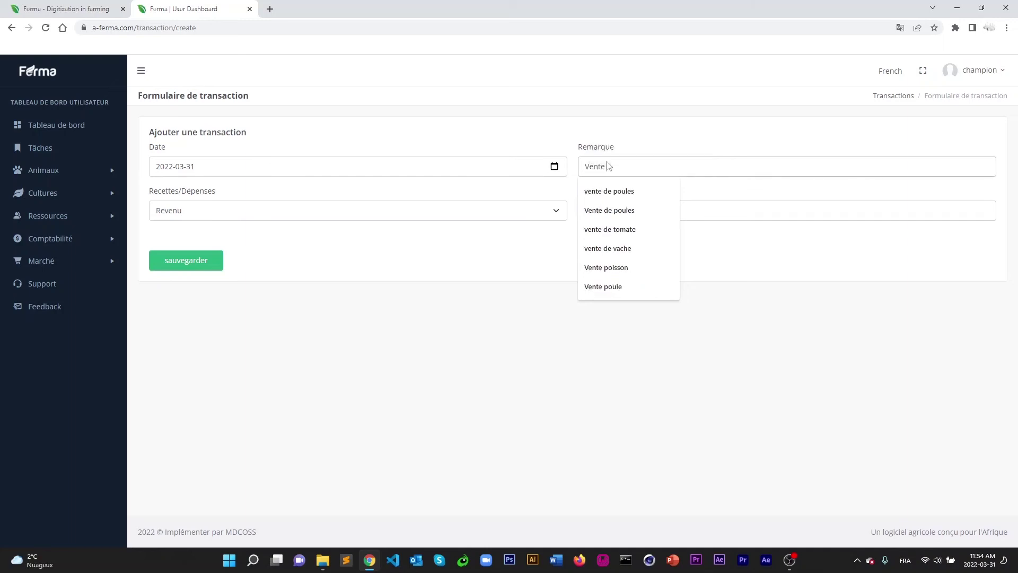
{"action": "type", "text": "coton"}
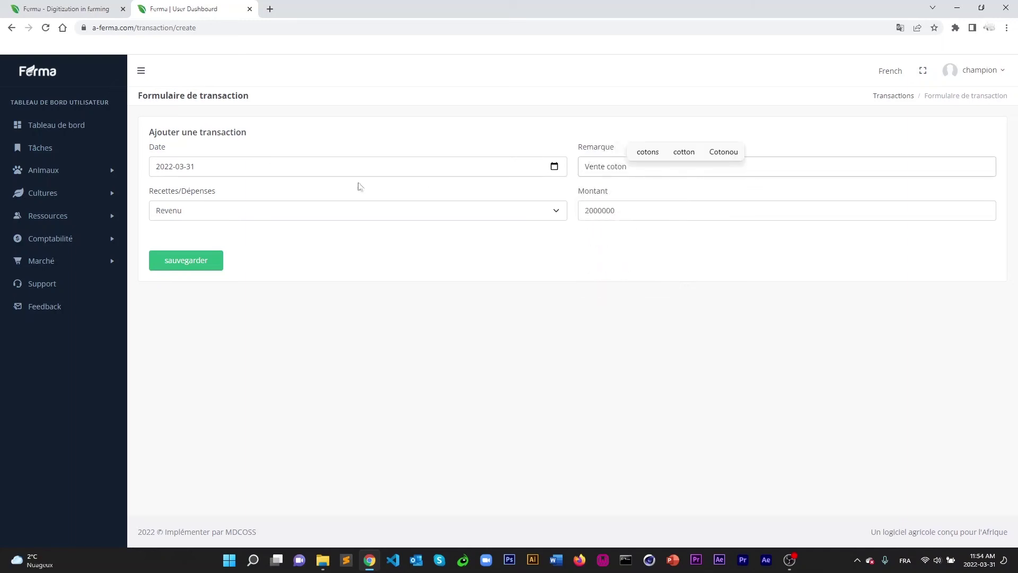
{"action": "left_click", "coordinate": [184, 260]}
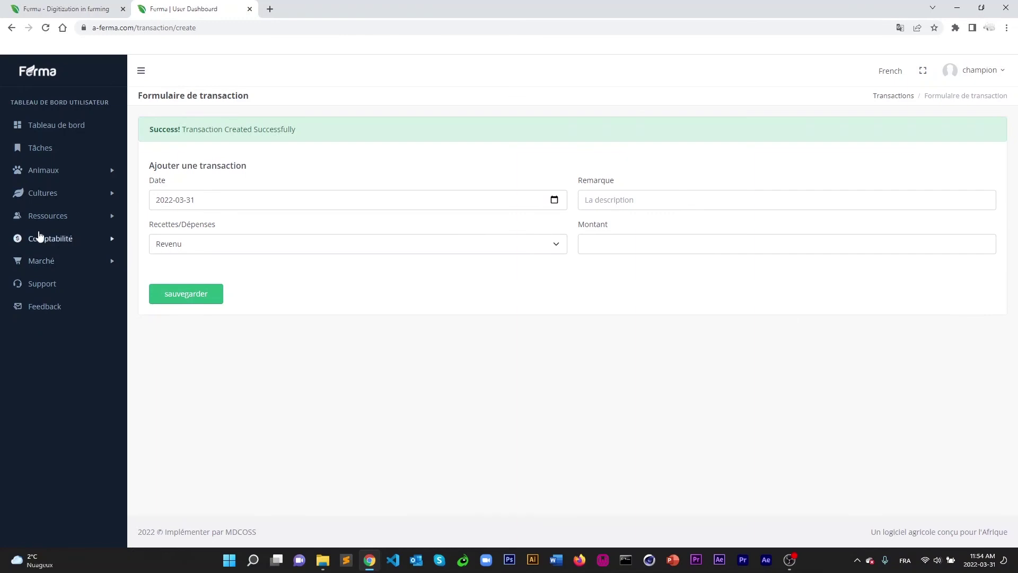
{"action": "left_click", "coordinate": [45, 238]}
Open Déclarations to view revenue 108100000, charges 79610000 and net profit 28490000.
{"action": "left_click", "coordinate": [54, 258]}
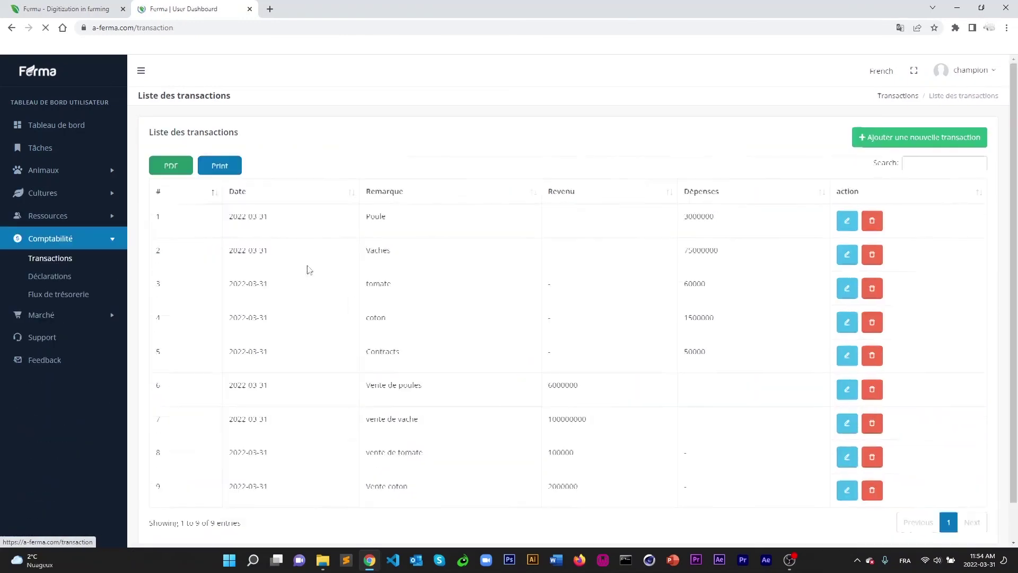
{"action": "scroll", "coordinate": [673, 305], "scroll_direction": "down", "scroll_amount": 1}
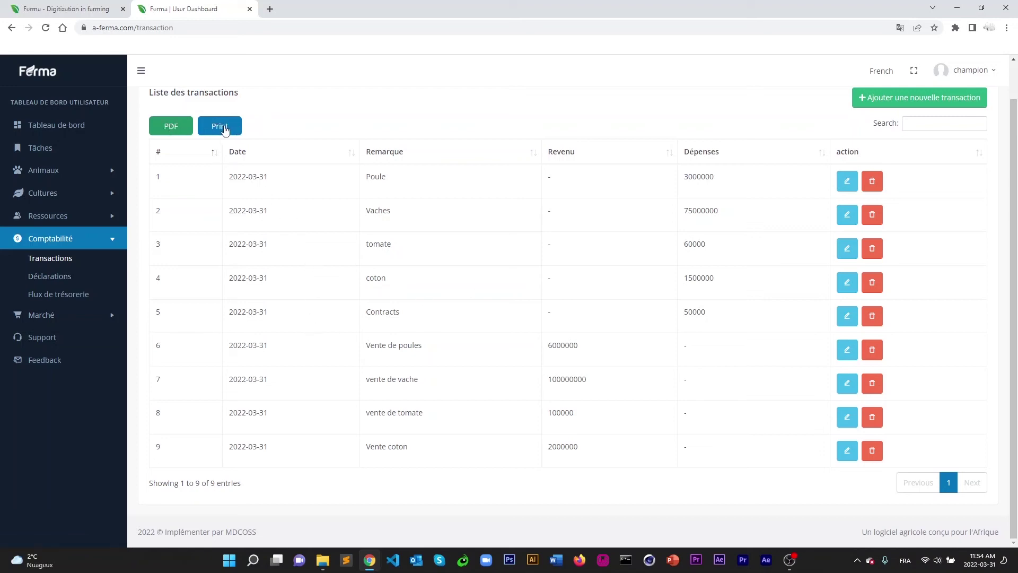
{"action": "left_click", "coordinate": [56, 276]}
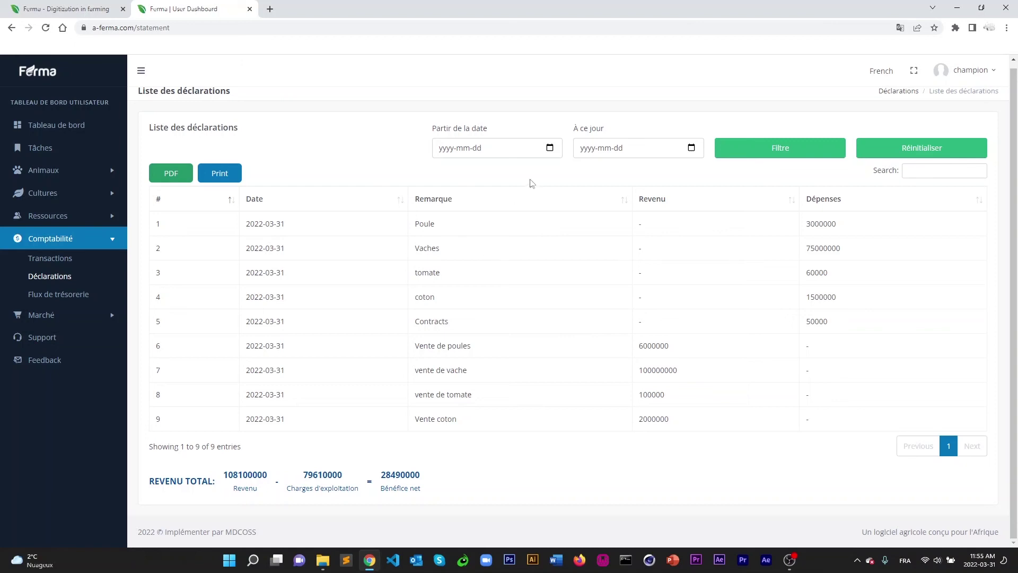
Check the date range pickers, then open Flux de trésorerie showing a 187710000 total.
{"action": "left_click", "coordinate": [550, 148]}
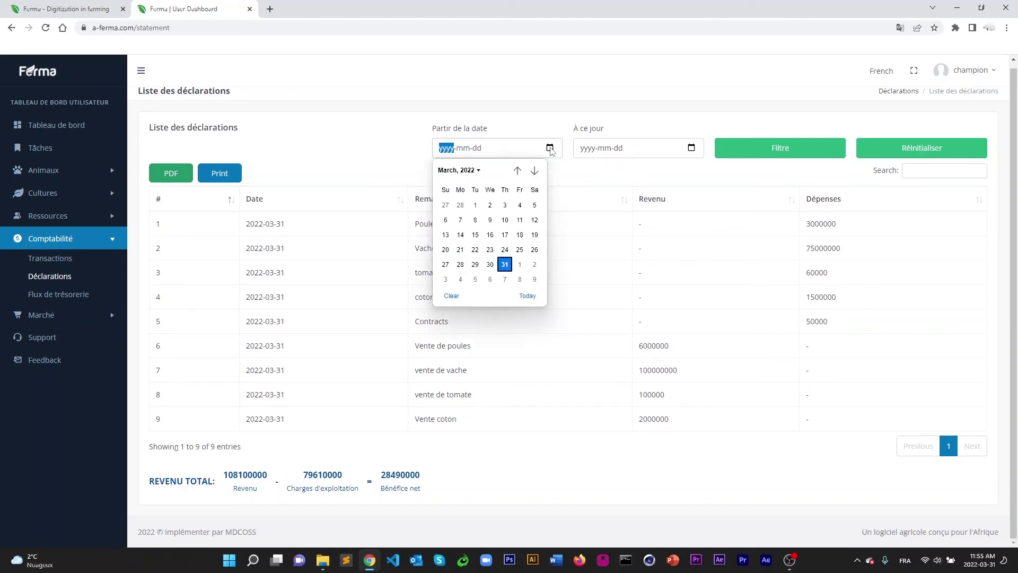
{"action": "left_click", "coordinate": [691, 149]}
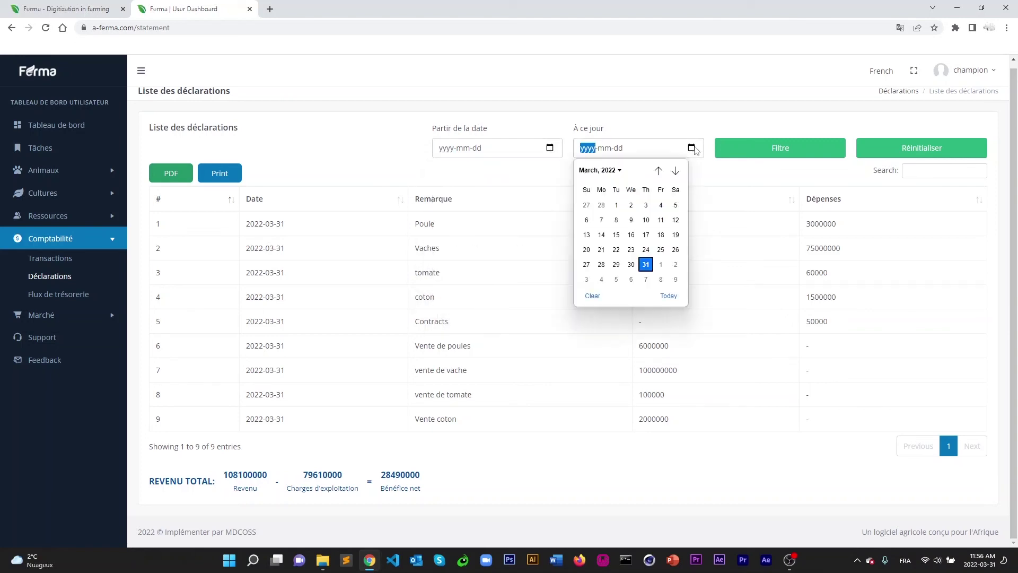
{"action": "left_click", "coordinate": [694, 140]}
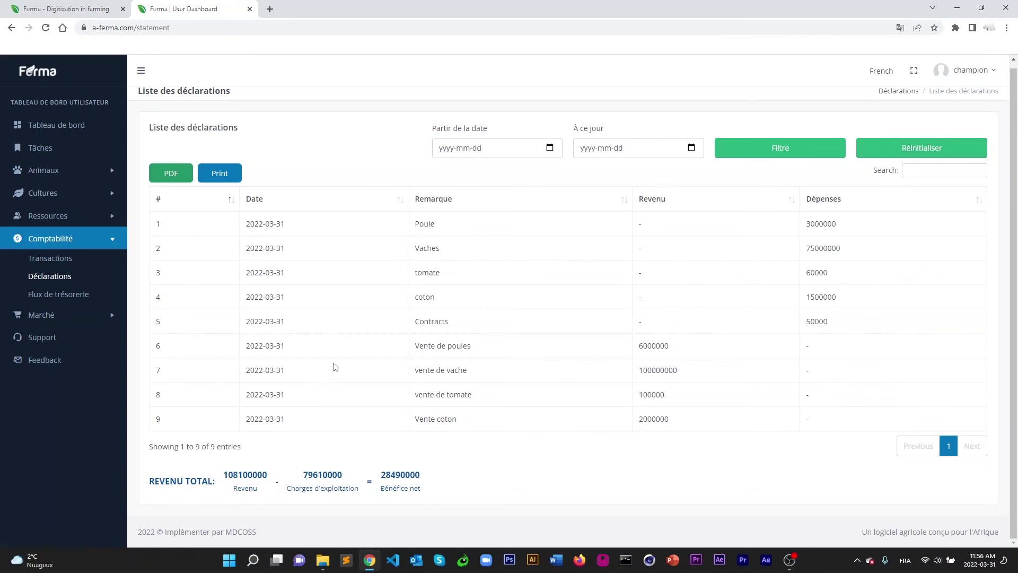
{"action": "left_click", "coordinate": [55, 299]}
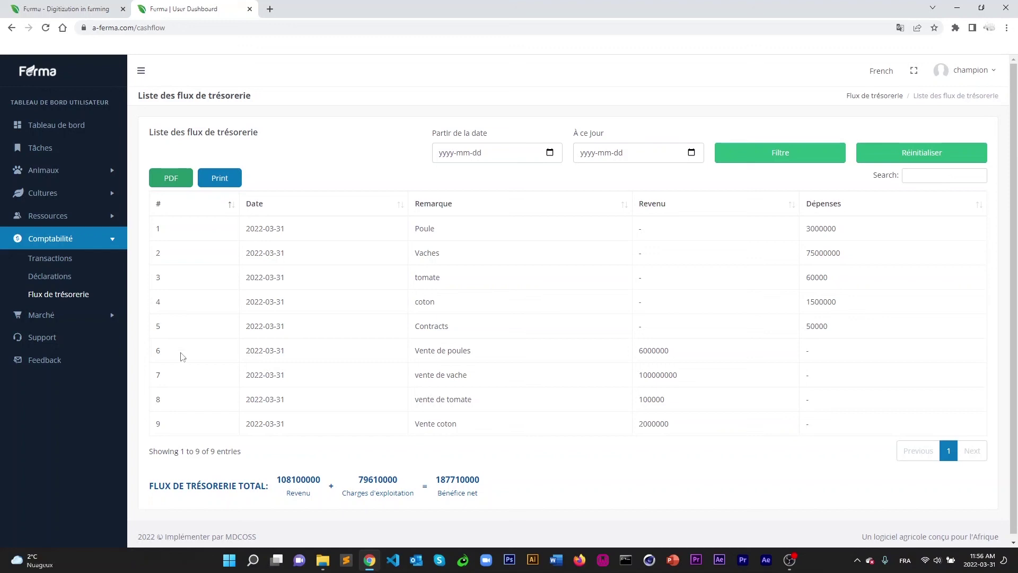
Use the Support link under Marché to start an Outlook e-mail to Ferma support.
{"action": "left_click", "coordinate": [50, 317]}
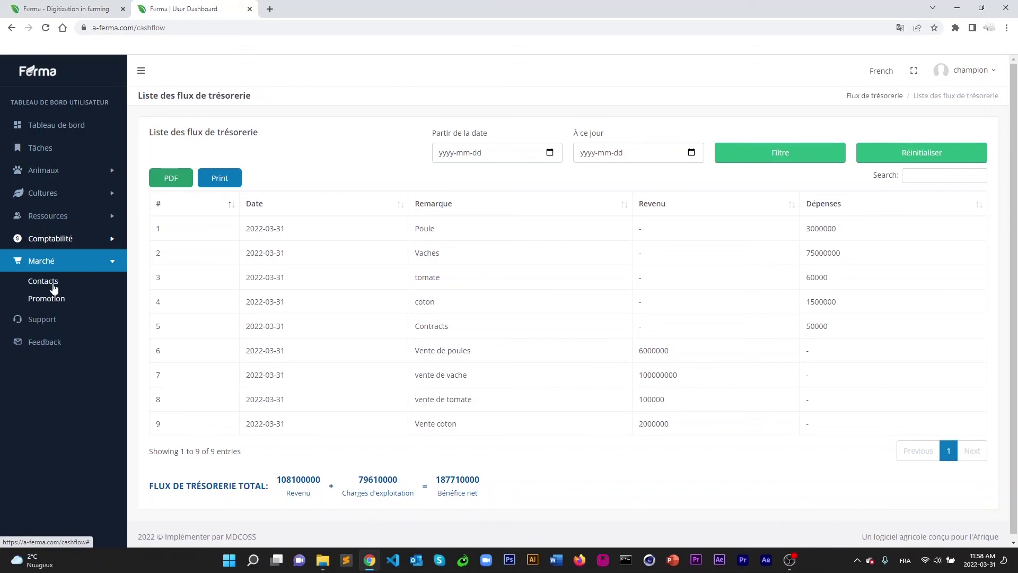
{"action": "left_click", "coordinate": [36, 319]}
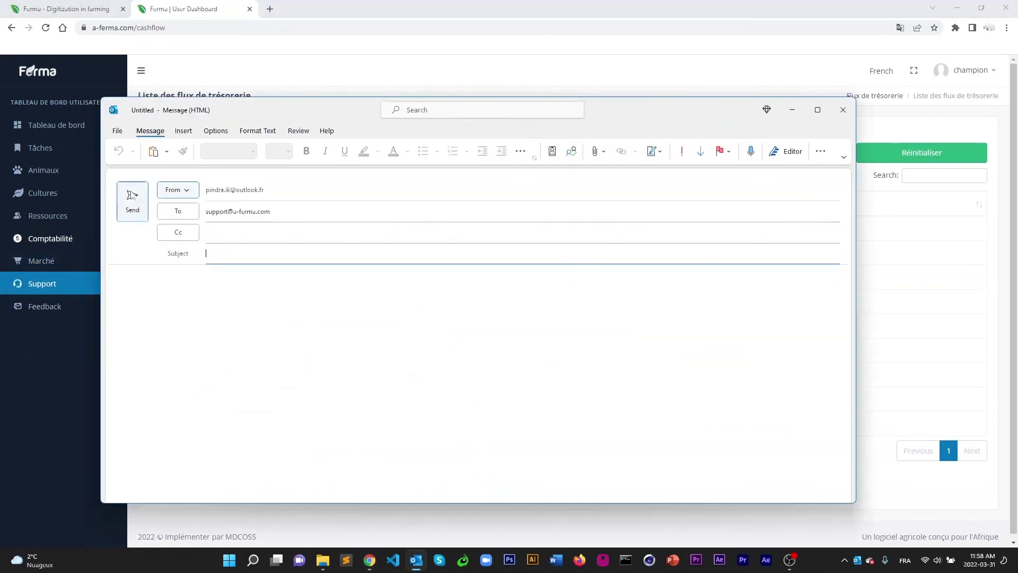
Close the unsent Outlook support email without saving, then bring up Ferma's blank Feedback form.
{"action": "left_click", "coordinate": [842, 109]}
{"action": "left_click", "coordinate": [512, 307]}
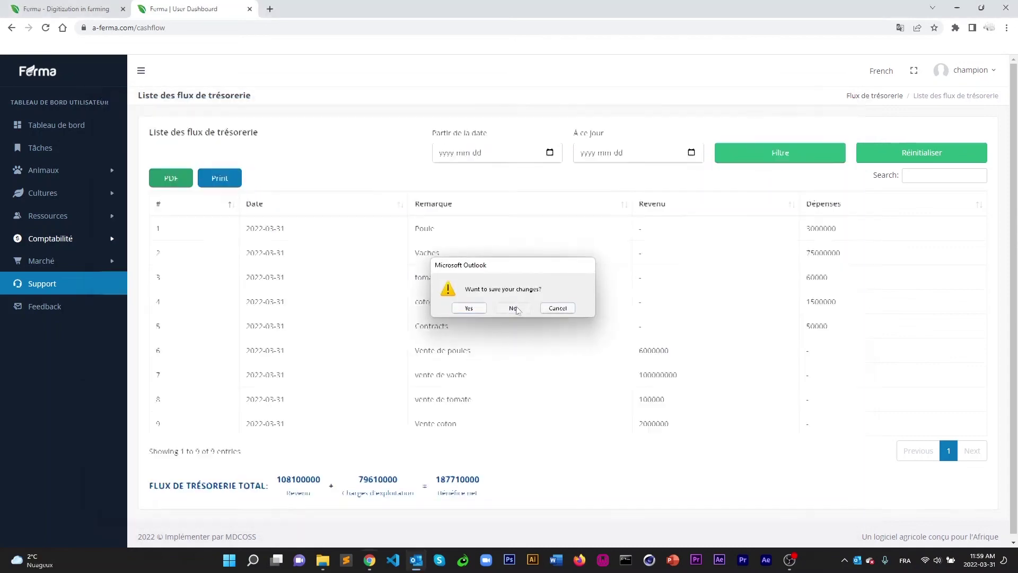
{"action": "left_click", "coordinate": [23, 308]}
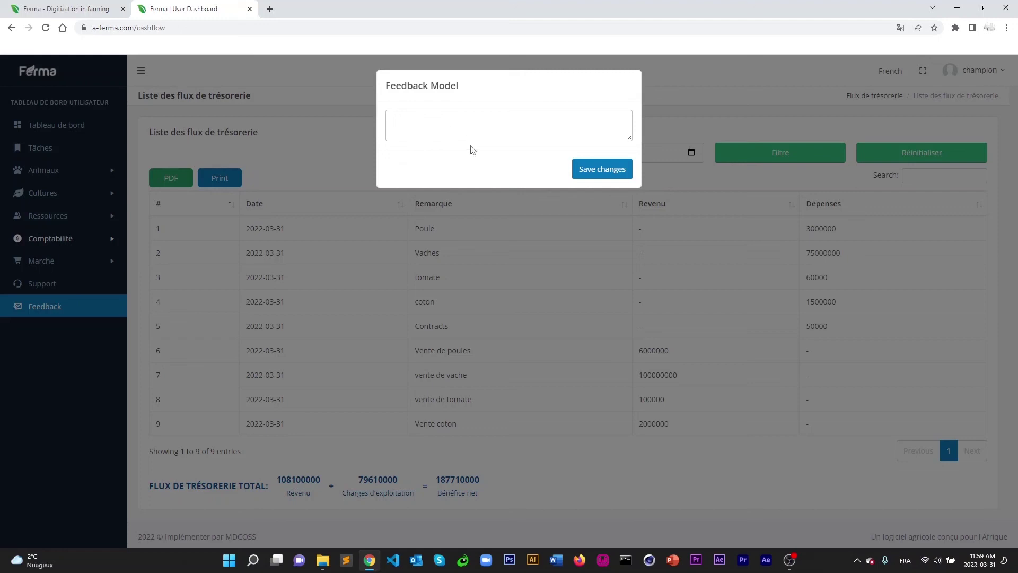
{"action": "left_click", "coordinate": [557, 244]}
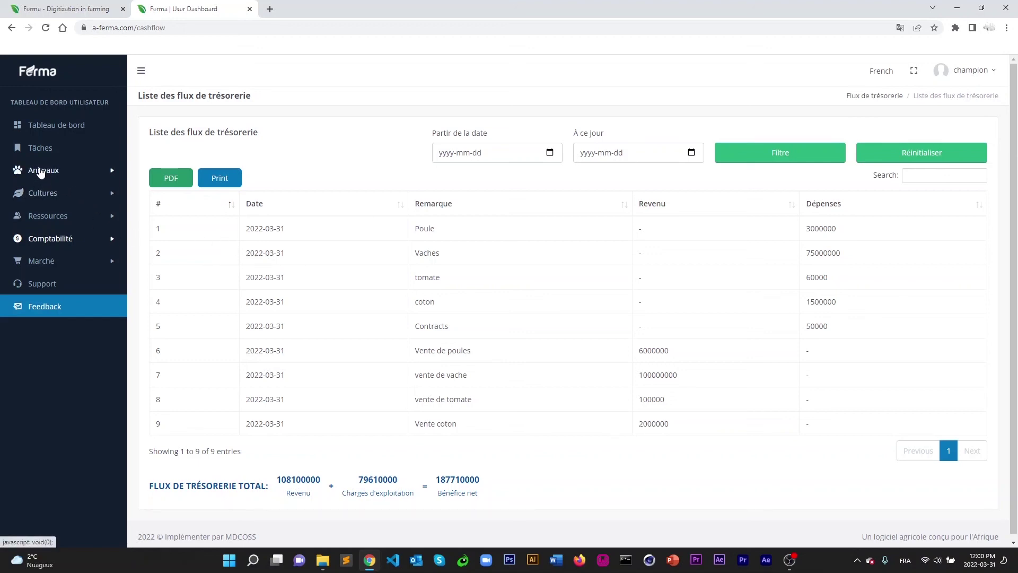
Open the profile dropdown from the user name in Ferma's top-right header.
{"action": "left_click", "coordinate": [974, 77]}
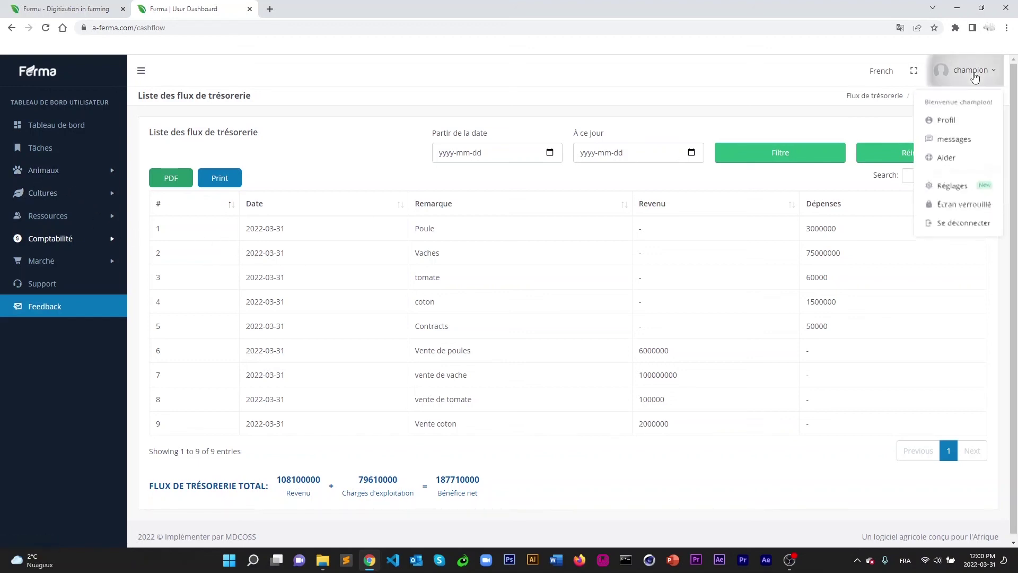